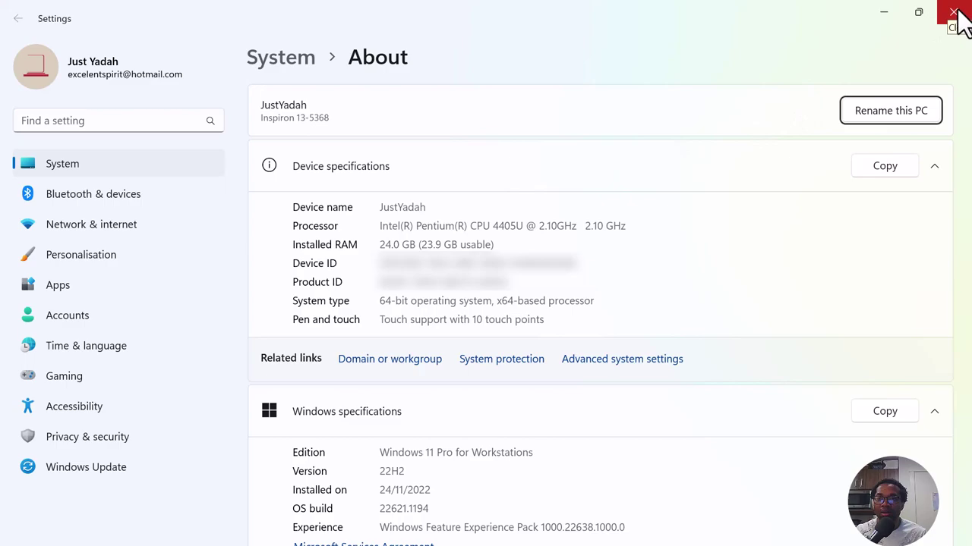
- Close the system information, check the local disk's free space under This PC in File Explorer, and close the window
{"action": "left_click", "coordinate": [958, 18]}
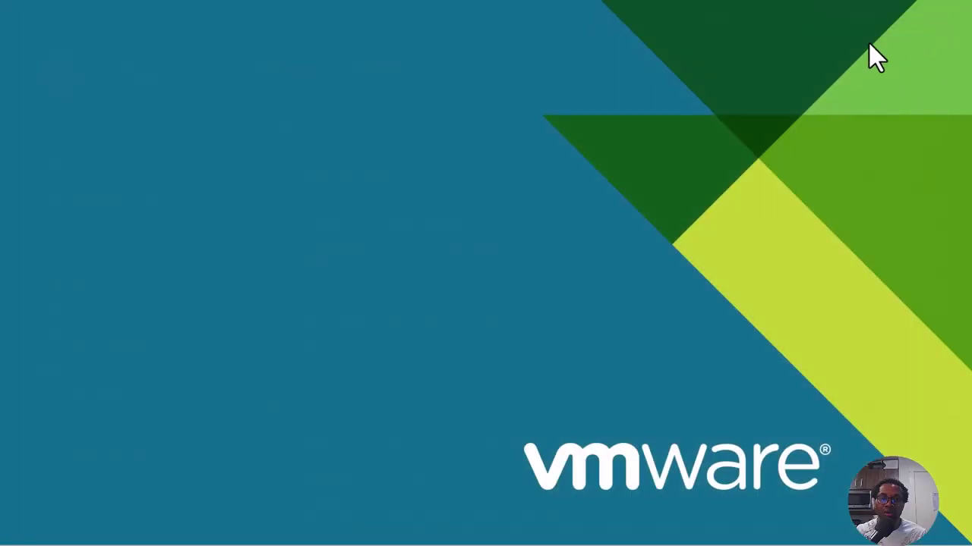
{"action": "mouse_move", "coordinate": [414, 543]}
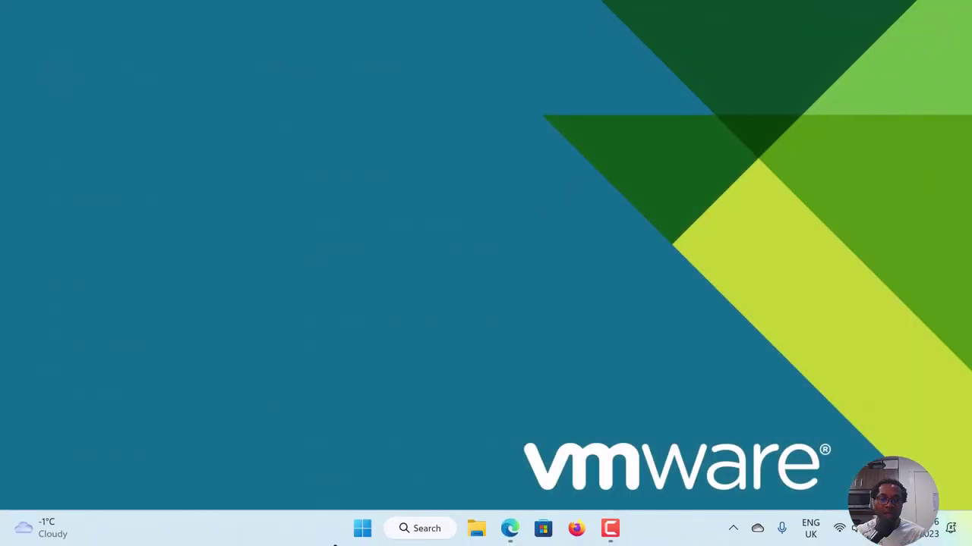
{"action": "left_click", "coordinate": [481, 529]}
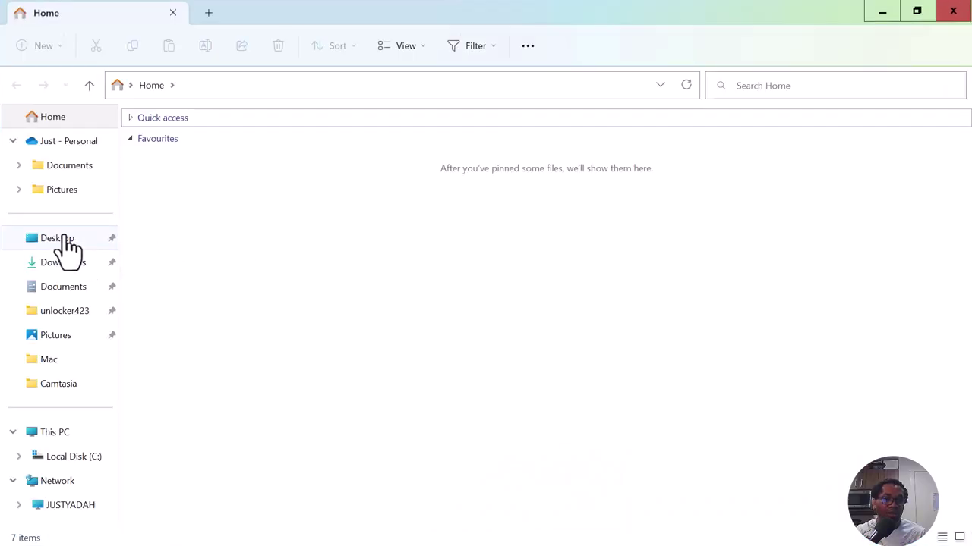
{"action": "left_click", "coordinate": [59, 237]}
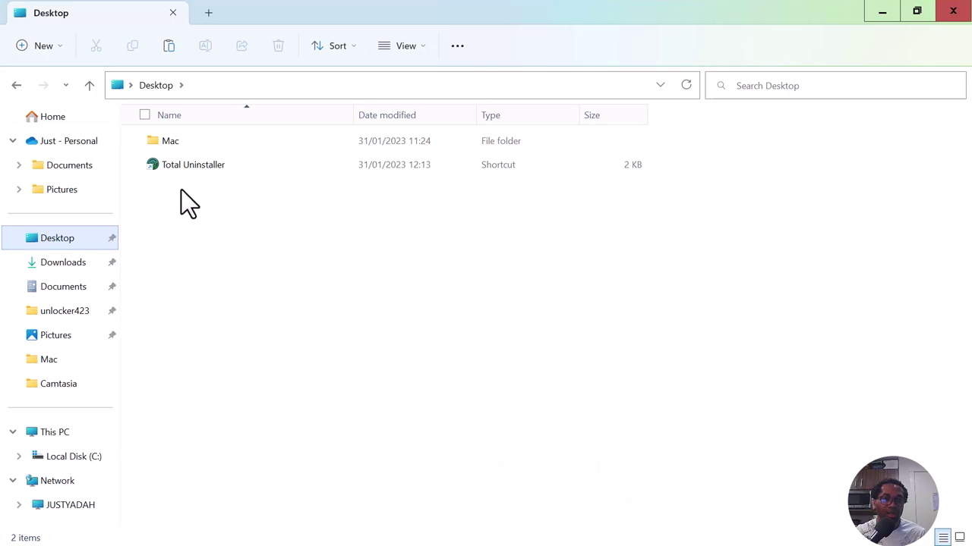
{"action": "left_click", "coordinate": [79, 433]}
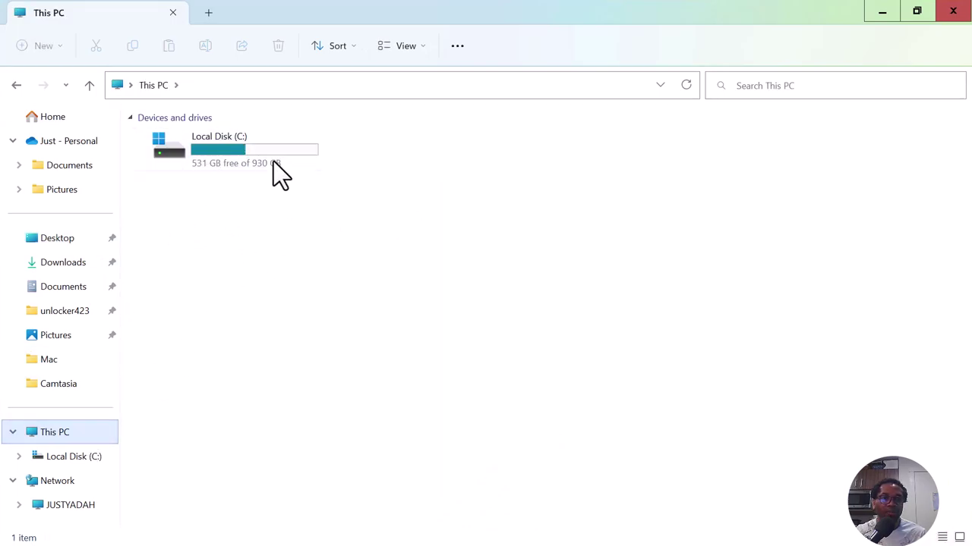
{"action": "left_click", "coordinate": [953, 12]}
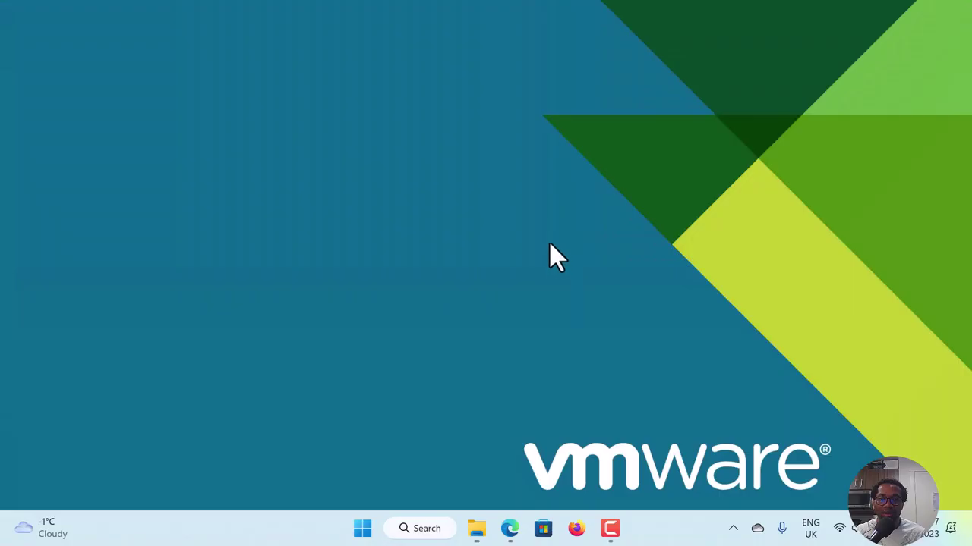
- Switch to Microsoft Edge and open the folder holding the downloaded VMware Workstation installer
{"action": "left_click", "coordinate": [512, 530]}
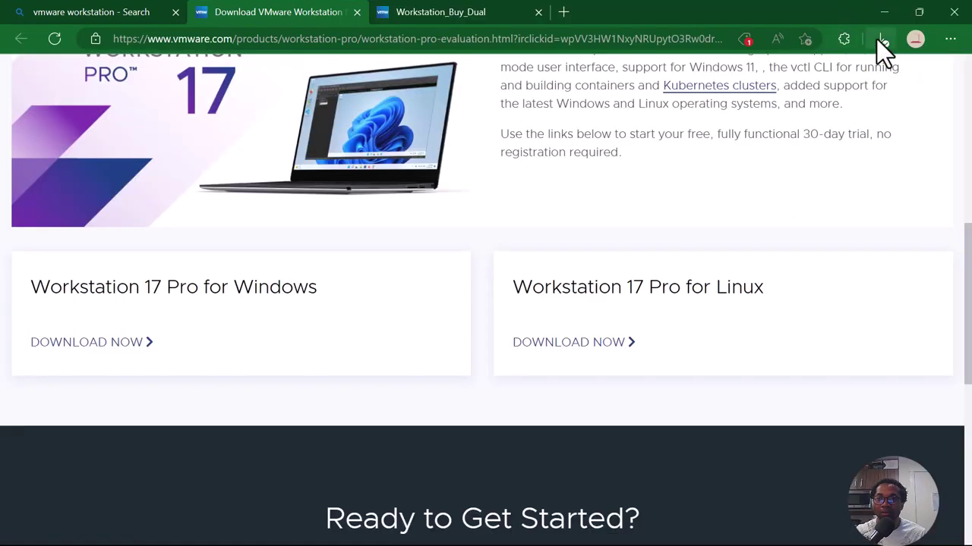
{"action": "left_click", "coordinate": [880, 36]}
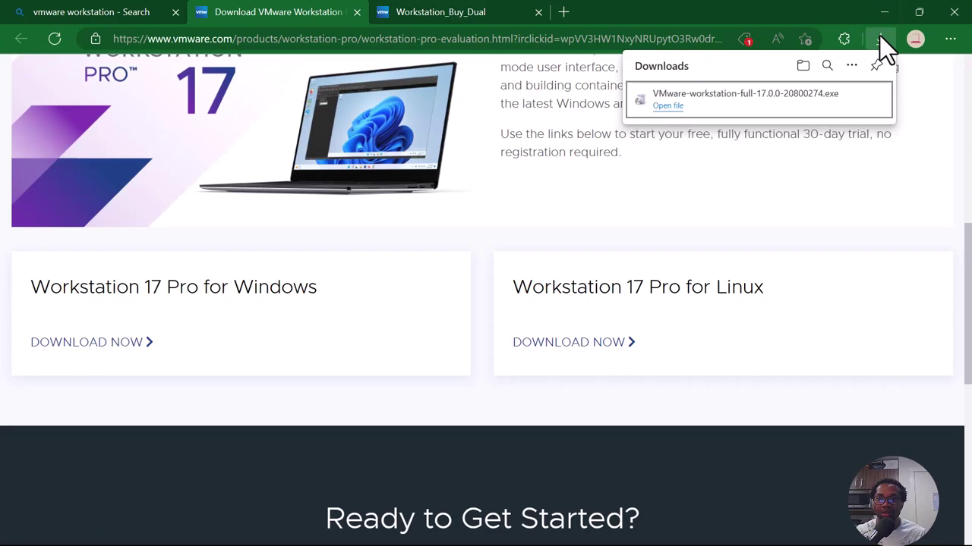
{"action": "left_click", "coordinate": [803, 69]}
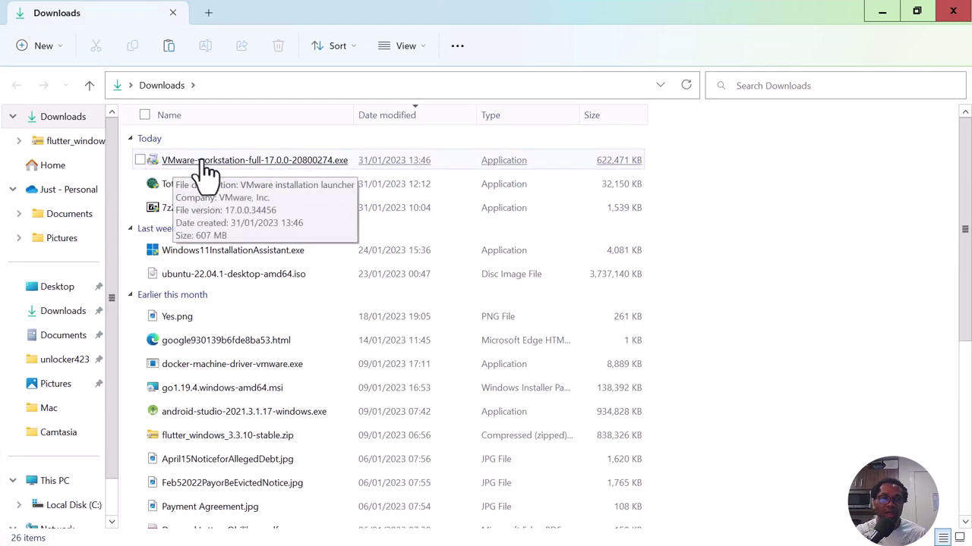
- Open the properties of VMware-workstation-full-17.0.0-20800274.exe, minimise the other windows and reposition the properties dialog on the desktop
{"action": "left_click", "coordinate": [141, 161]}
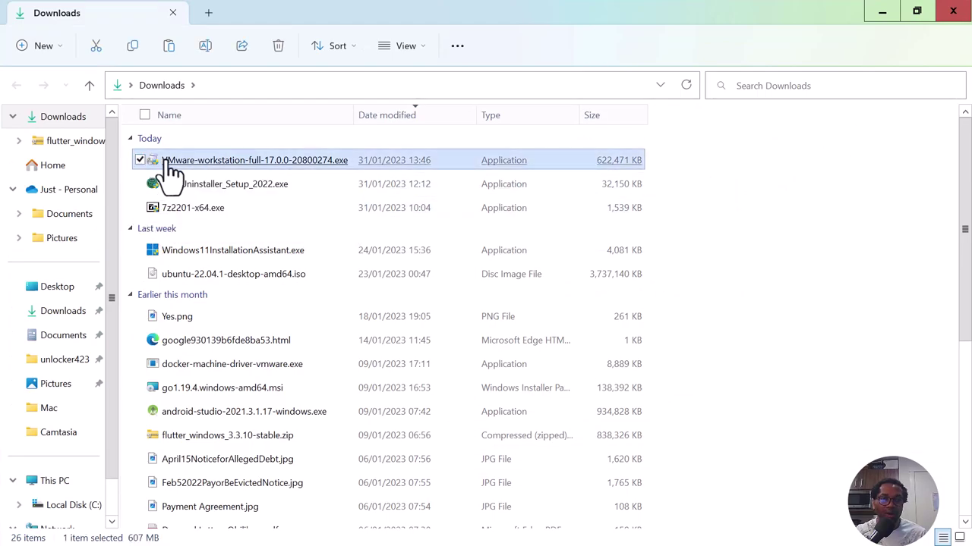
{"action": "right_click", "coordinate": [172, 163]}
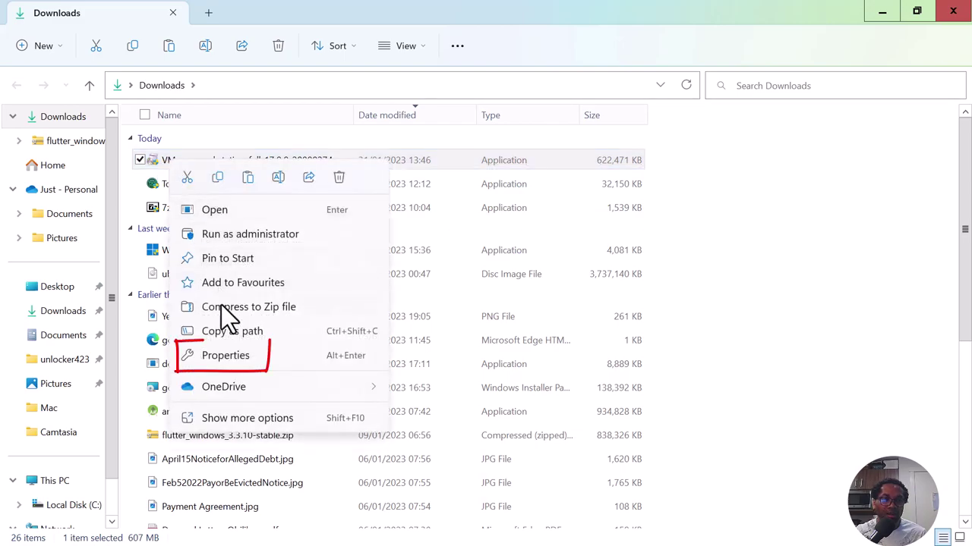
{"action": "left_click", "coordinate": [369, 361]}
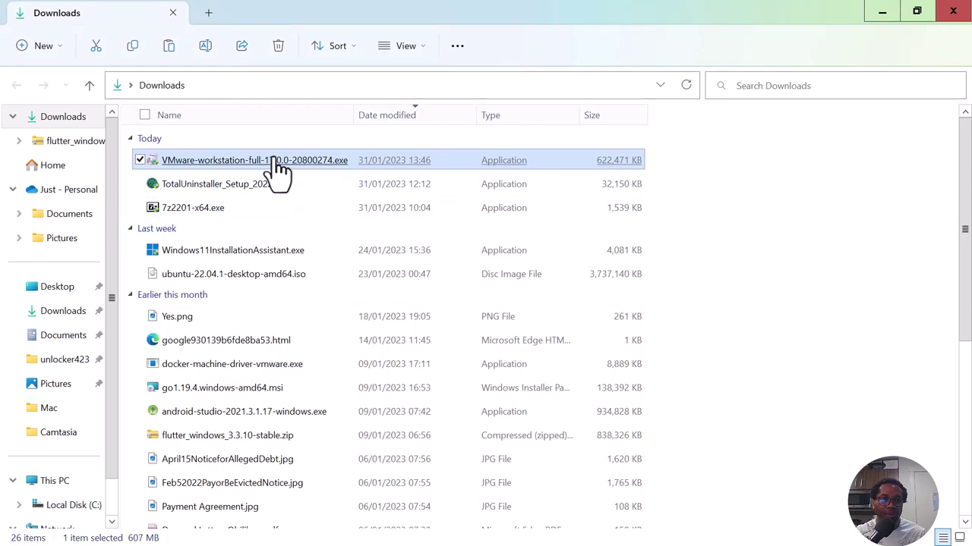
{"action": "right_click", "coordinate": [142, 158]}
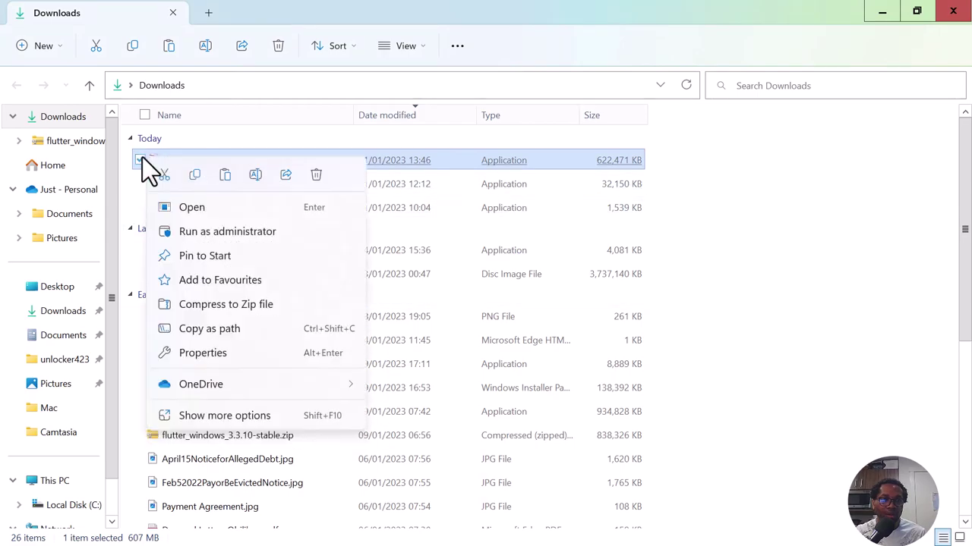
{"action": "left_click", "coordinate": [203, 353]}
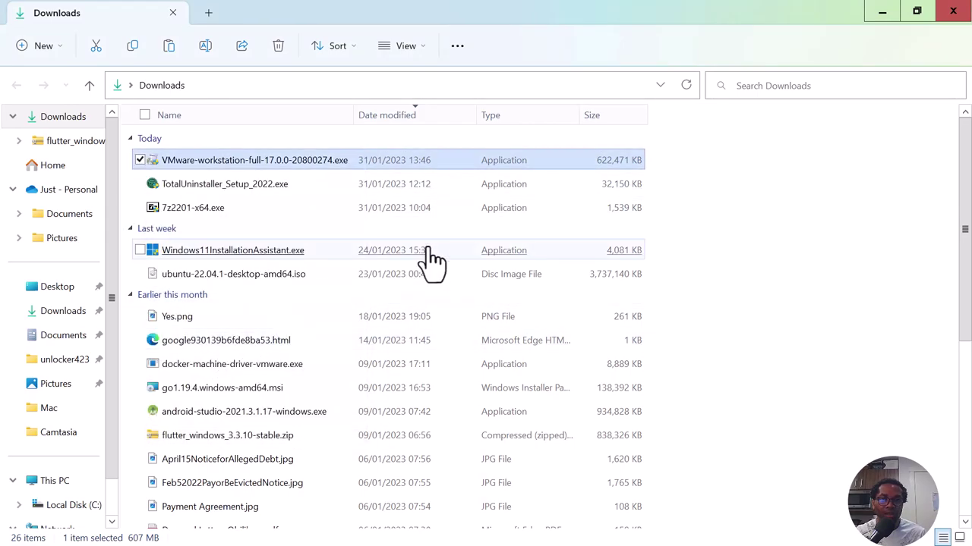
{"action": "left_click", "coordinate": [882, 13]}
{"action": "left_click", "coordinate": [883, 9]}
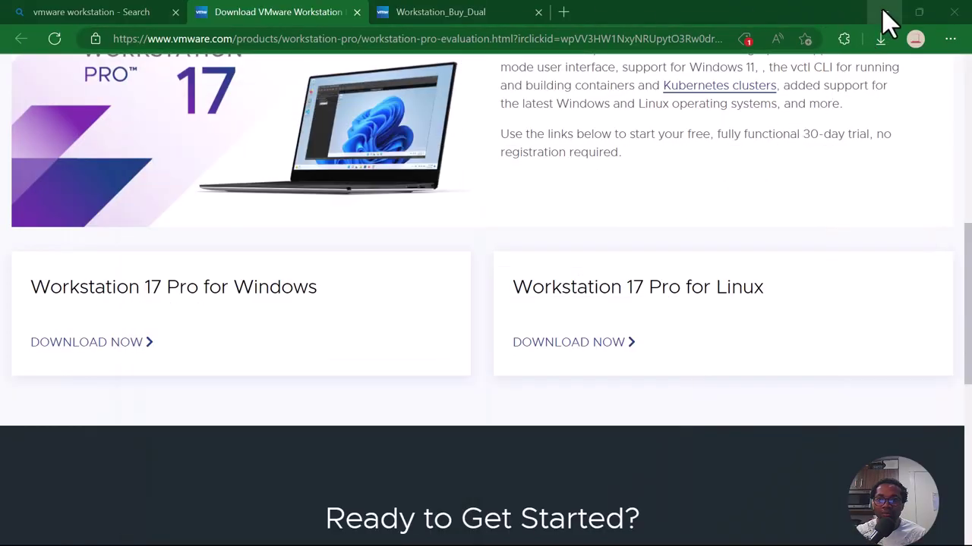
{"action": "left_click_drag", "start_coordinate": [337, 116], "coordinate": [602, 64]}
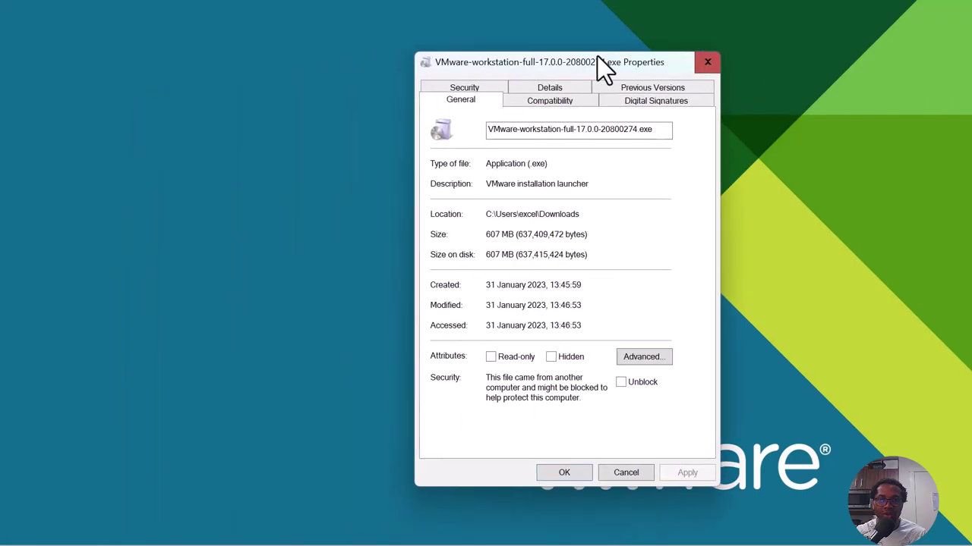
- View the certificate of the installer's sha256 digital signature
{"action": "left_click", "coordinate": [655, 106]}
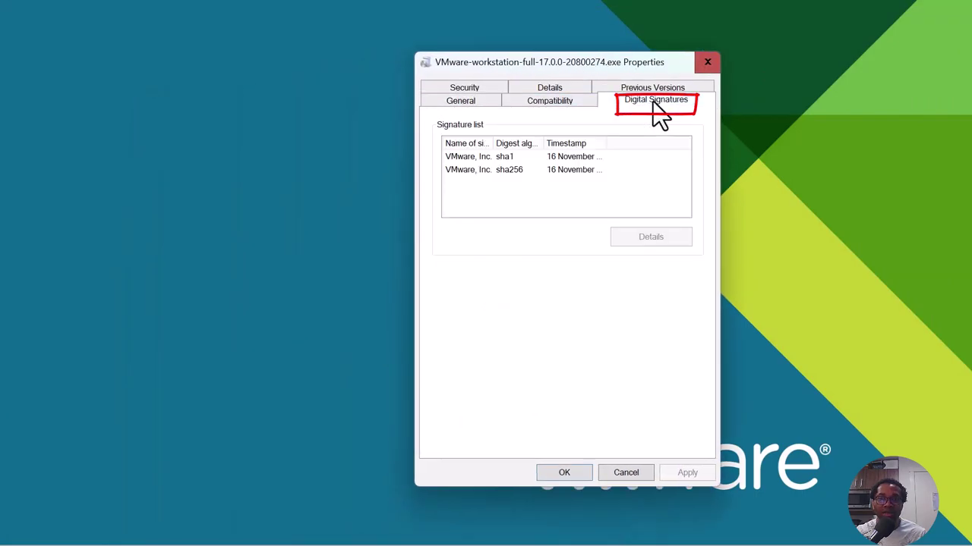
{"action": "left_click", "coordinate": [499, 172]}
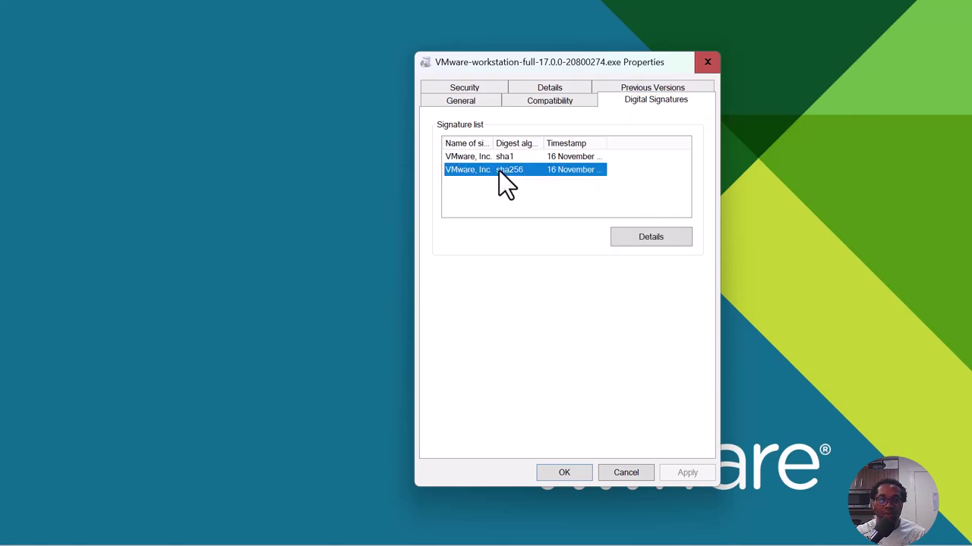
{"action": "left_click", "coordinate": [658, 240]}
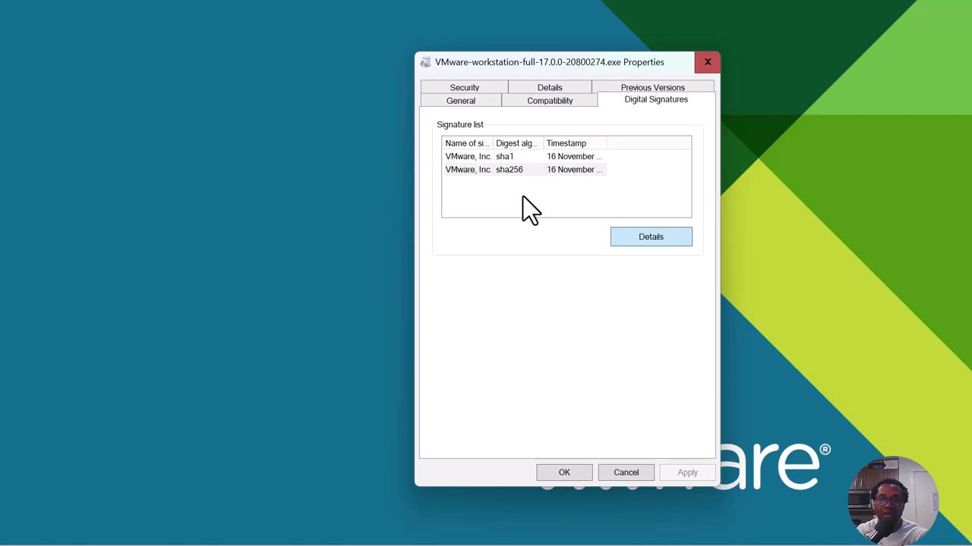
{"action": "key", "text": "Return"}
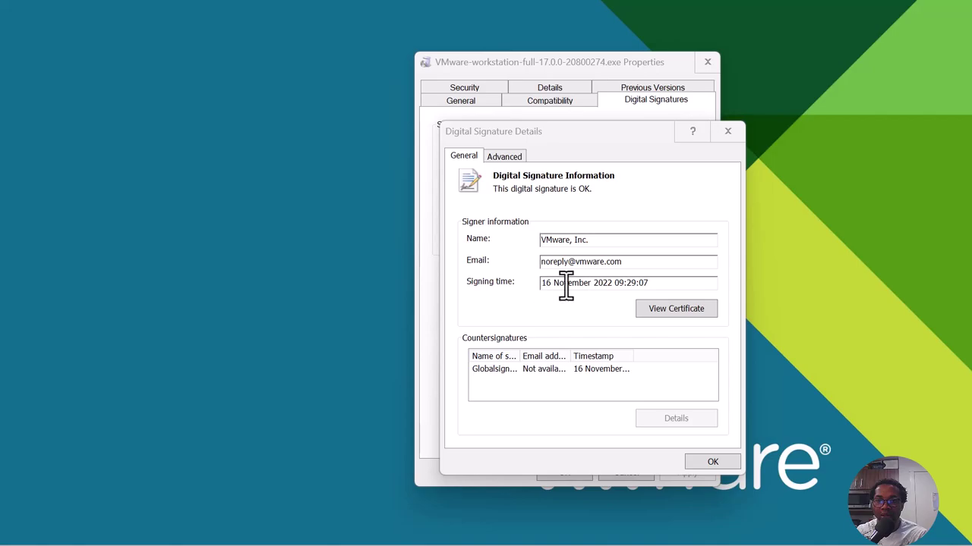
{"action": "left_click", "coordinate": [685, 312]}
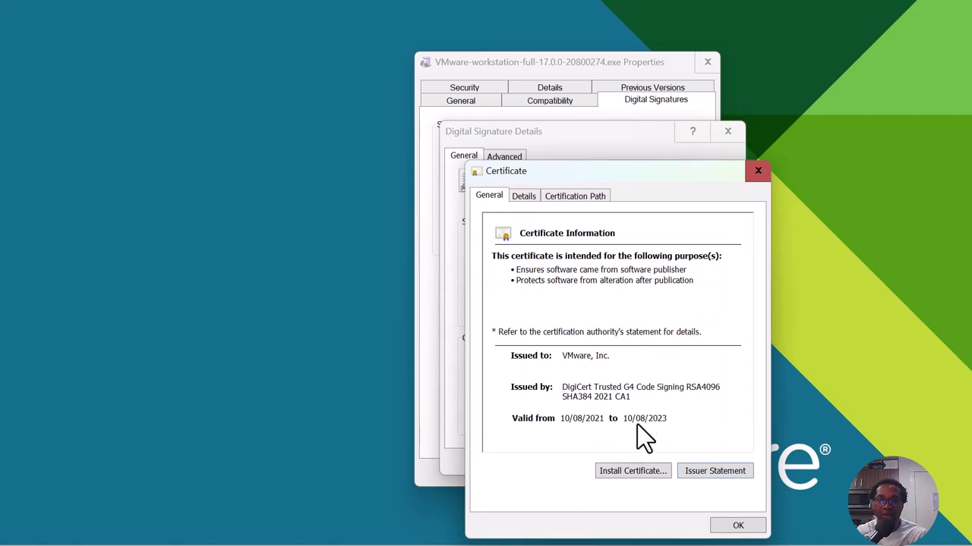
- Install the sha256 signature's certificate for the Local Machine, with the certificate store selected automatically
{"action": "left_click", "coordinate": [627, 472]}
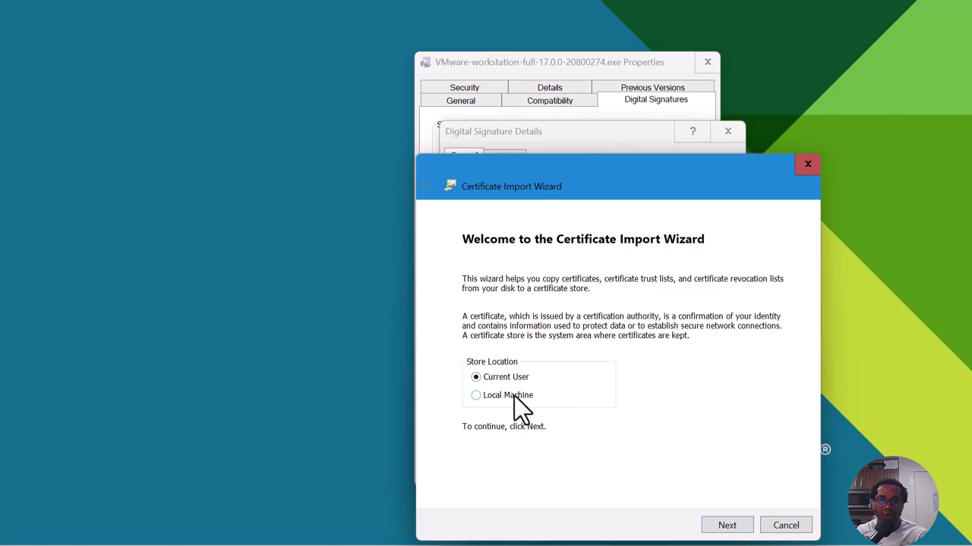
{"action": "left_click", "coordinate": [475, 395]}
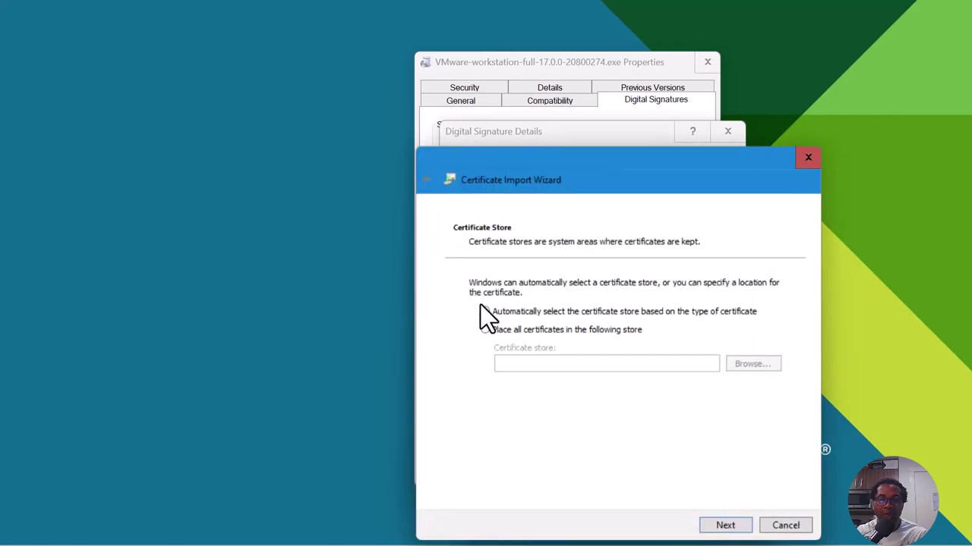
{"action": "left_click", "coordinate": [729, 526]}
{"action": "left_click", "coordinate": [729, 527]}
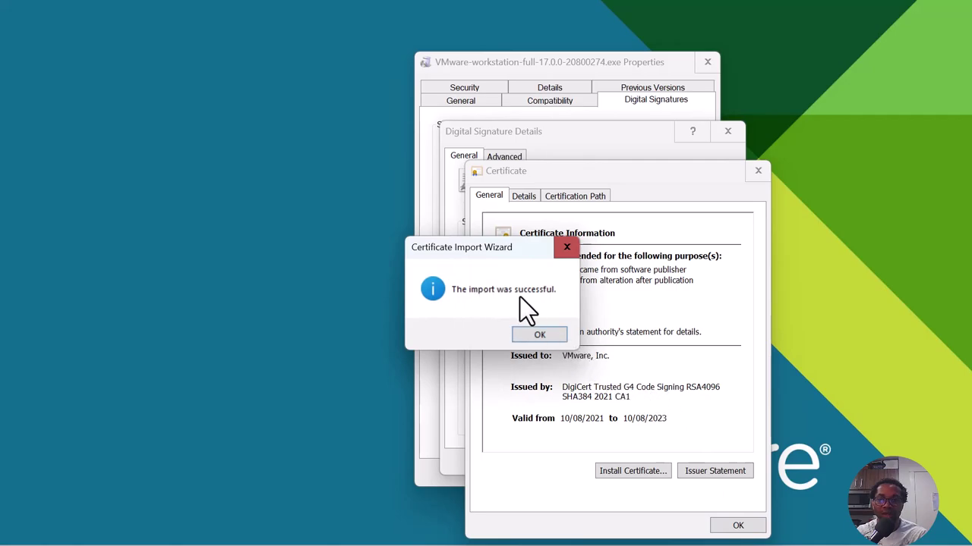
{"action": "left_click", "coordinate": [540, 335]}
- Install the sha256 signature's certificate for the Current User, with the certificate store selected automatically
{"action": "left_click", "coordinate": [632, 471]}
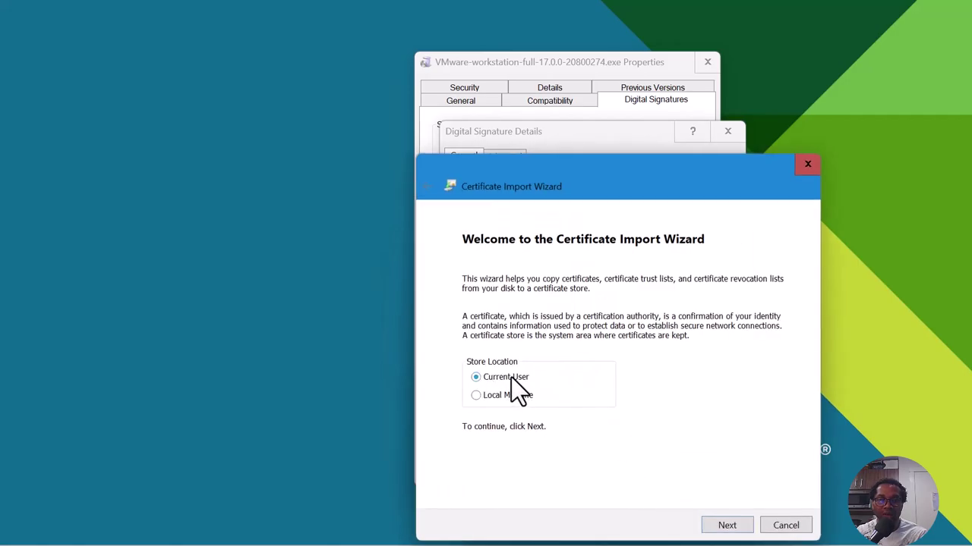
{"action": "left_click", "coordinate": [727, 528]}
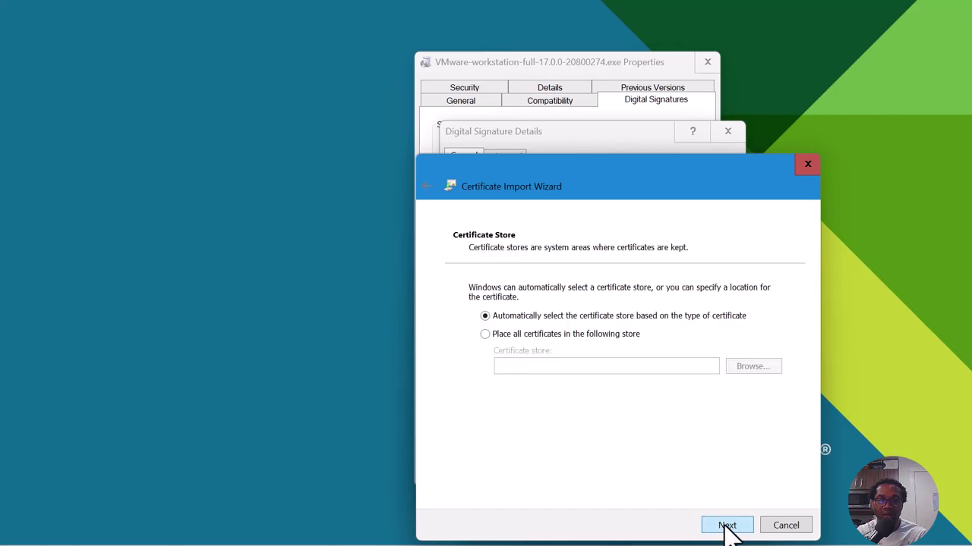
{"action": "left_click", "coordinate": [724, 525]}
{"action": "left_click", "coordinate": [727, 526]}
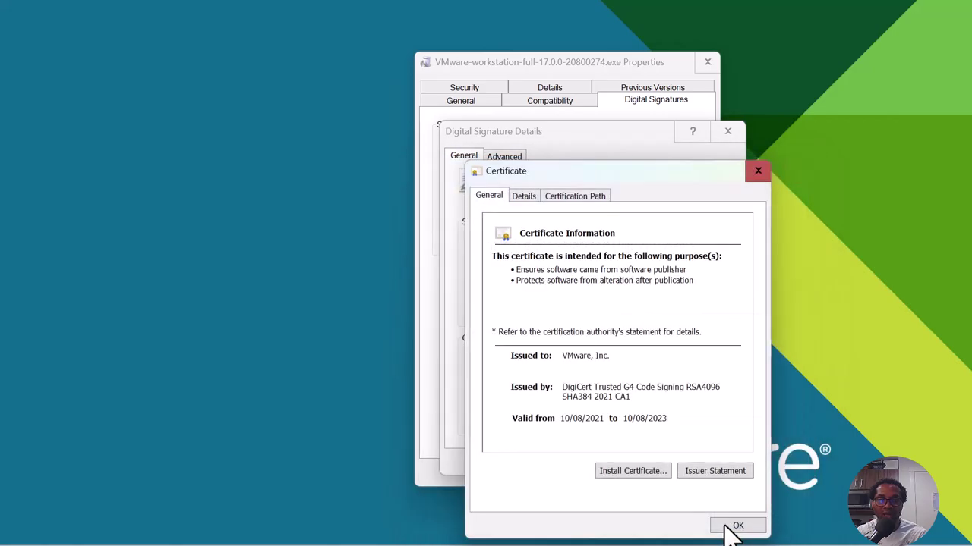
{"action": "left_click", "coordinate": [533, 337]}
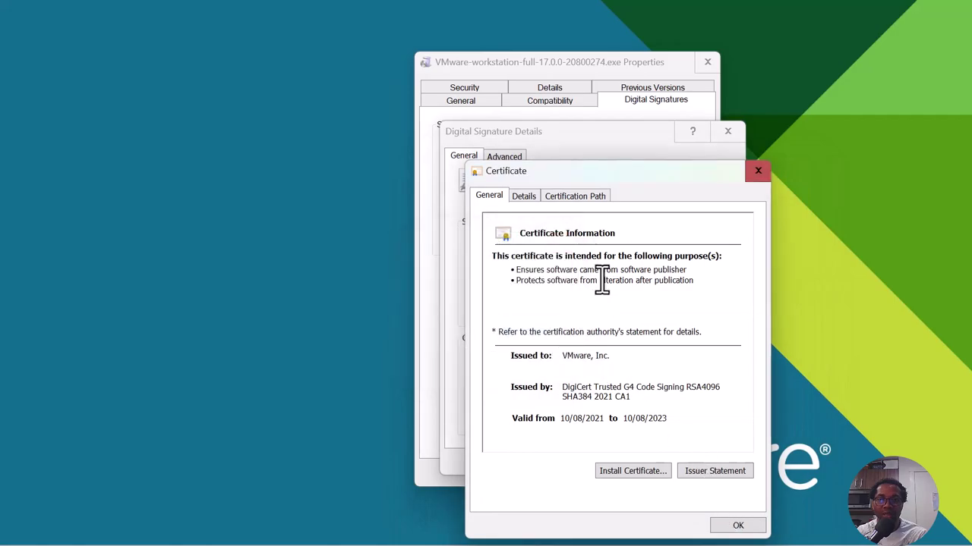
- Close the sha256 signature's certificate and its signature details, returning to the installer's signature list
{"action": "left_click", "coordinate": [760, 173]}
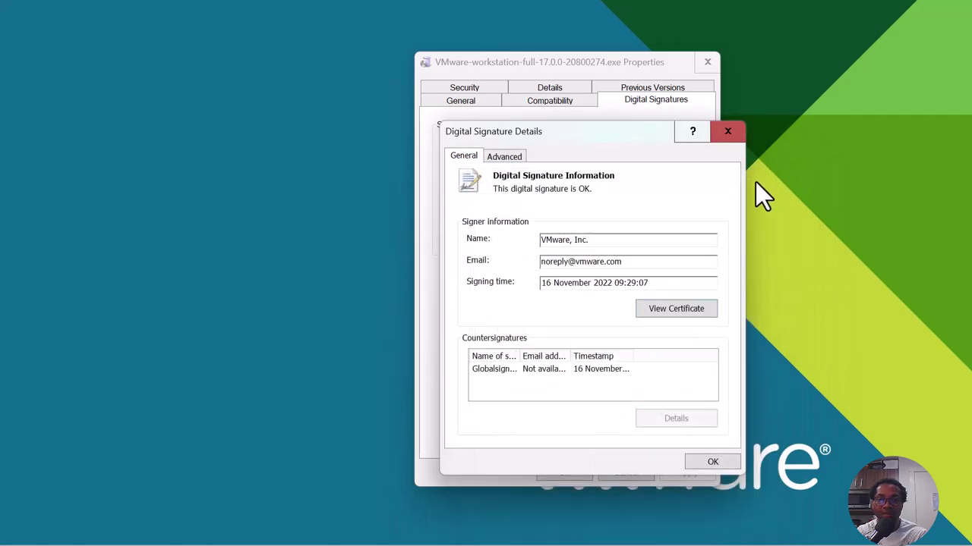
{"action": "left_click", "coordinate": [674, 311]}
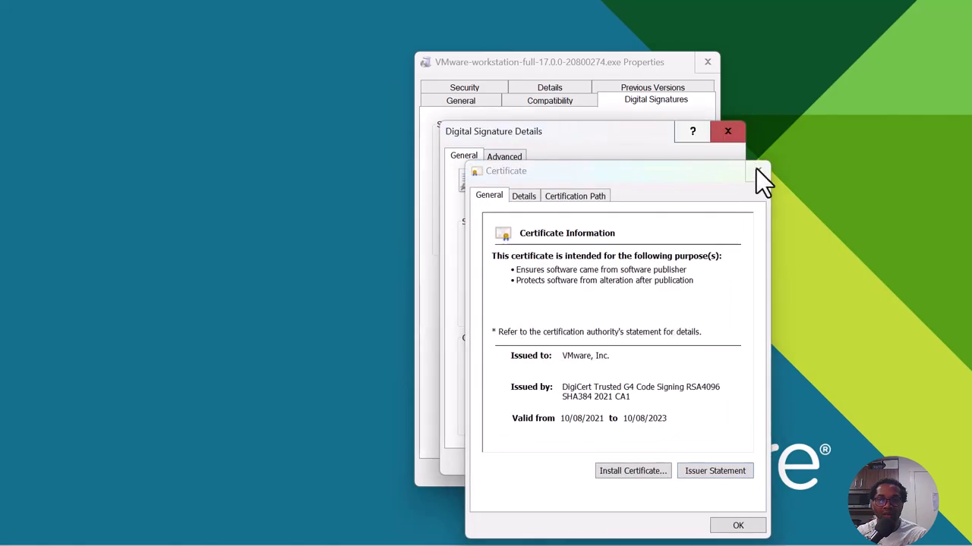
{"action": "left_click", "coordinate": [756, 171]}
{"action": "left_click", "coordinate": [728, 131]}
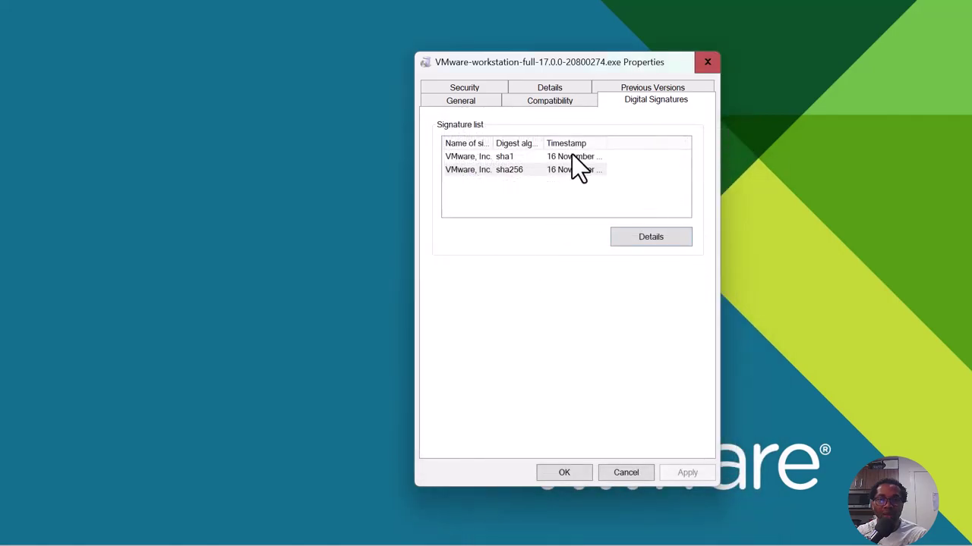
- View the certificate of the installer's sha1 digital signature
{"action": "left_click", "coordinate": [471, 158]}
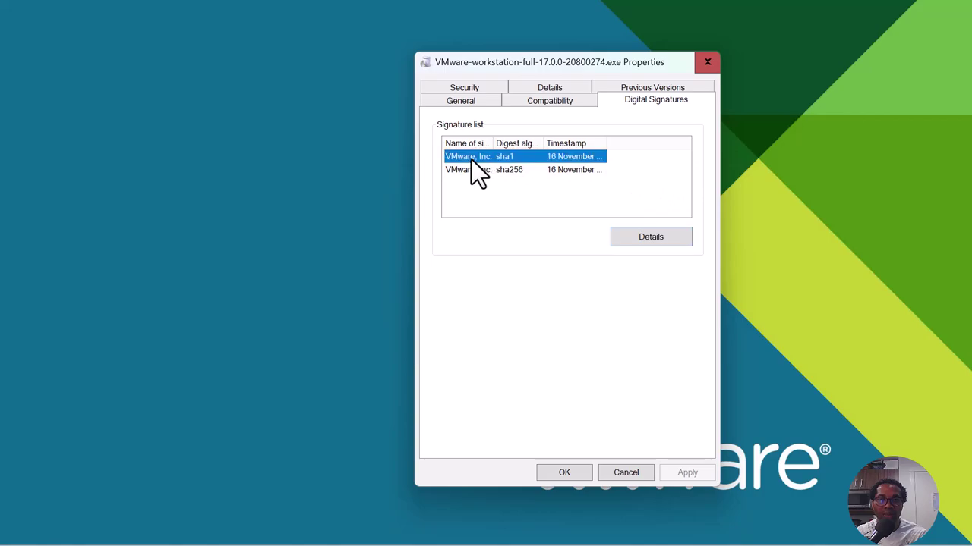
{"action": "left_click", "coordinate": [641, 237]}
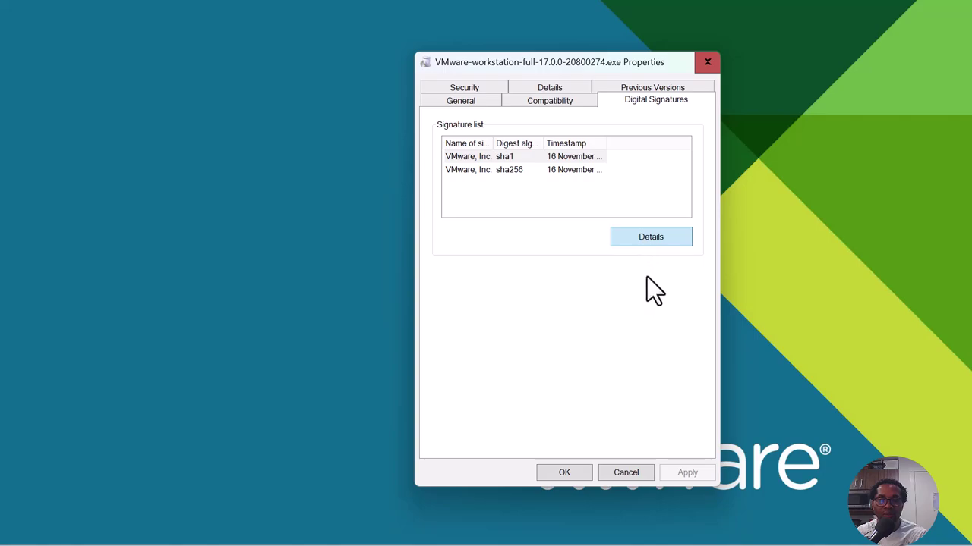
{"action": "left_click", "coordinate": [673, 310]}
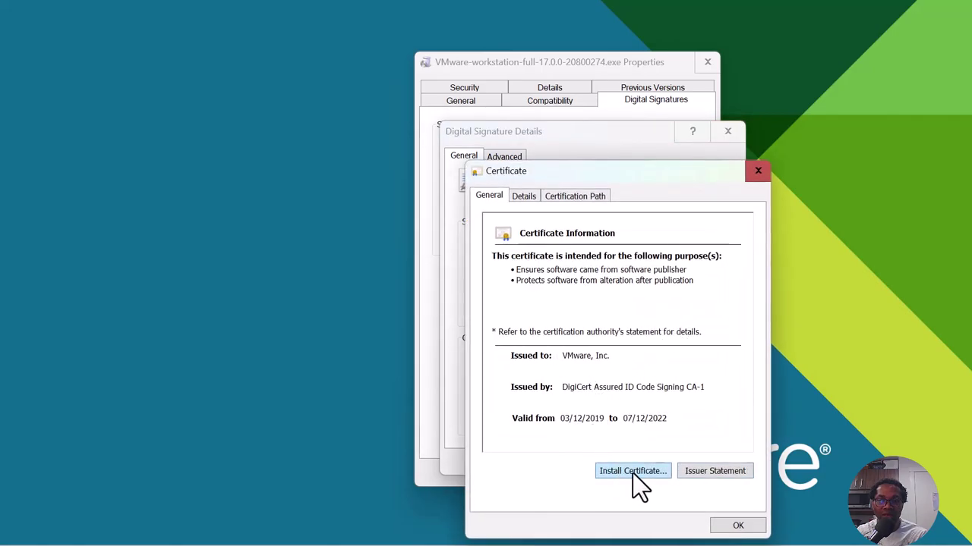
- Install the sha1 signature's certificate for the Local Machine, with the certificate store selected automatically
{"action": "left_click", "coordinate": [632, 472]}
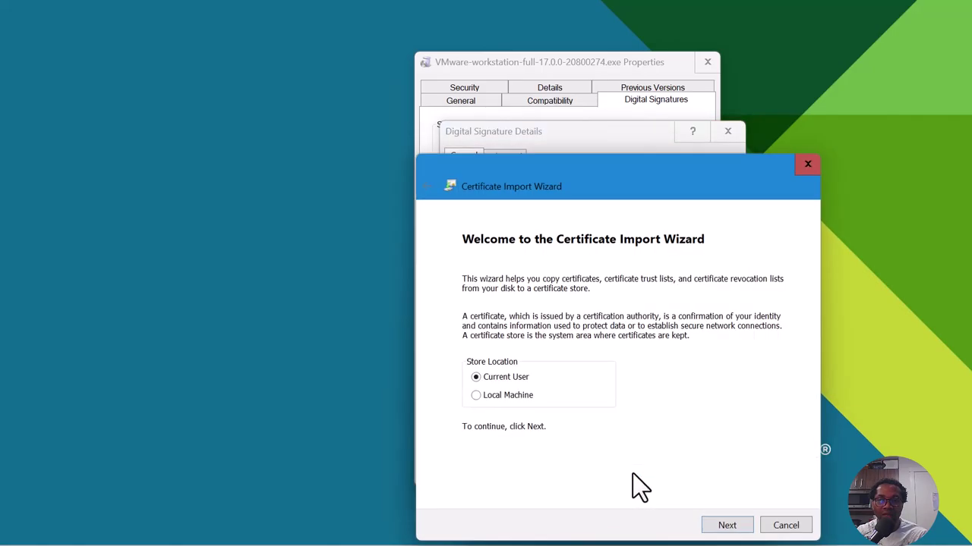
{"action": "left_click", "coordinate": [476, 396]}
{"action": "left_click", "coordinate": [727, 526]}
{"action": "left_click", "coordinate": [456, 380]}
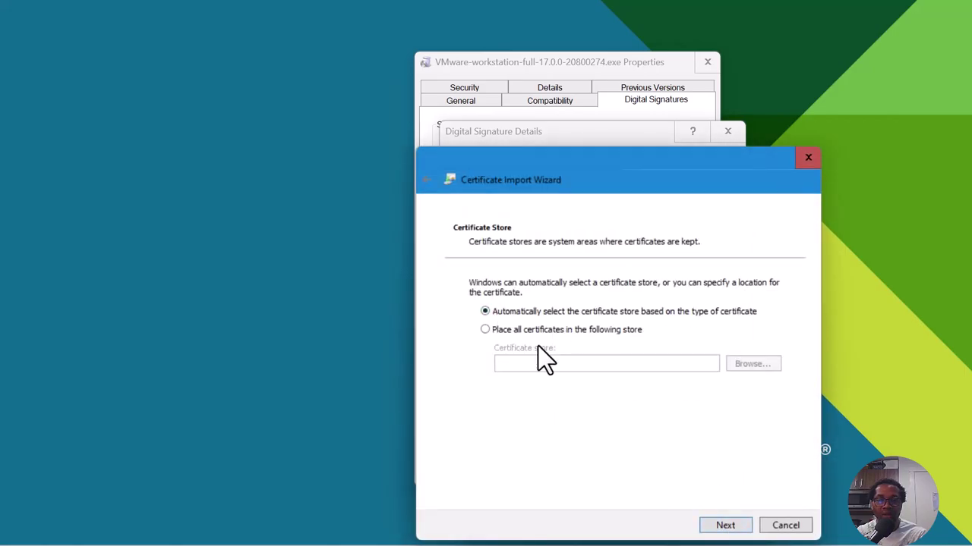
{"action": "left_click", "coordinate": [724, 527]}
{"action": "left_click", "coordinate": [723, 525]}
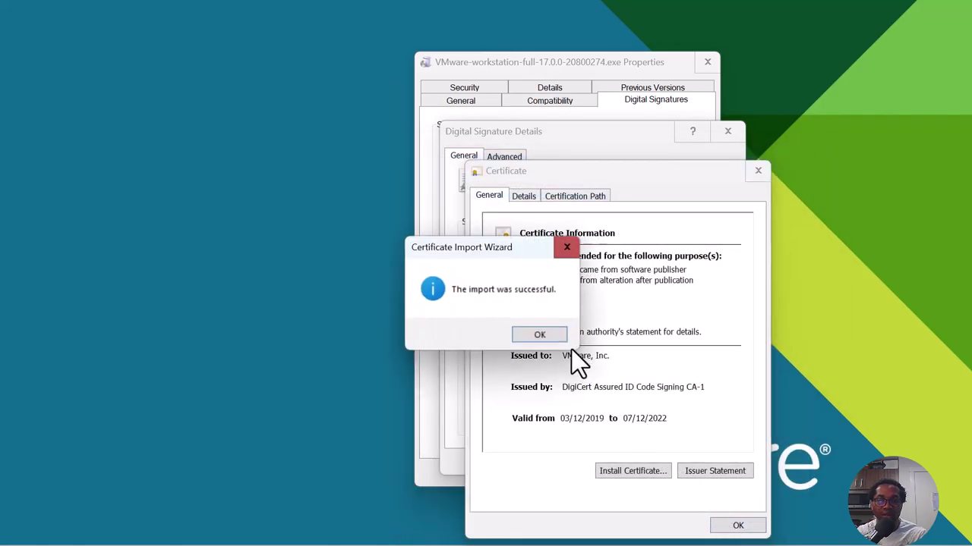
{"action": "left_click", "coordinate": [532, 330]}
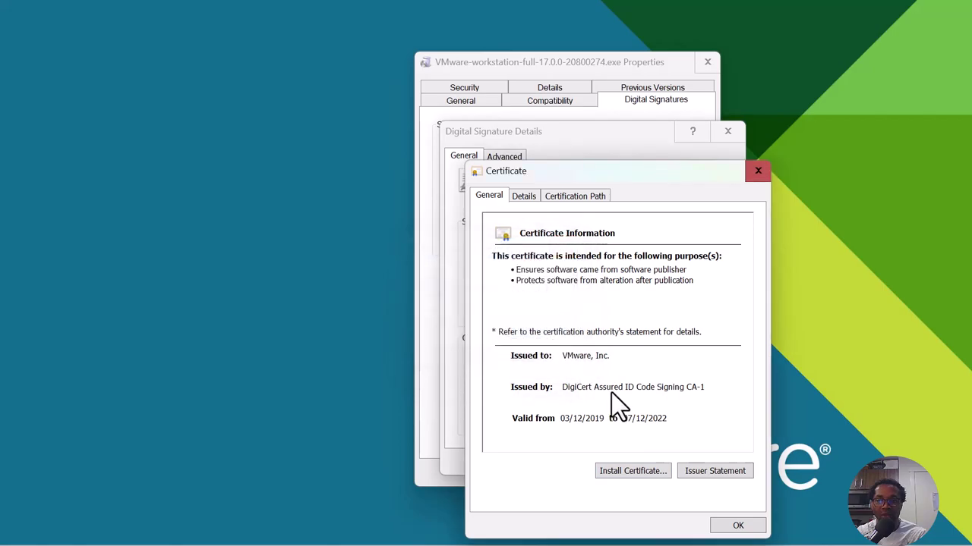
- Install the sha1 signature's certificate for the Current User, with the certificate store selected automatically
{"action": "left_click", "coordinate": [636, 472]}
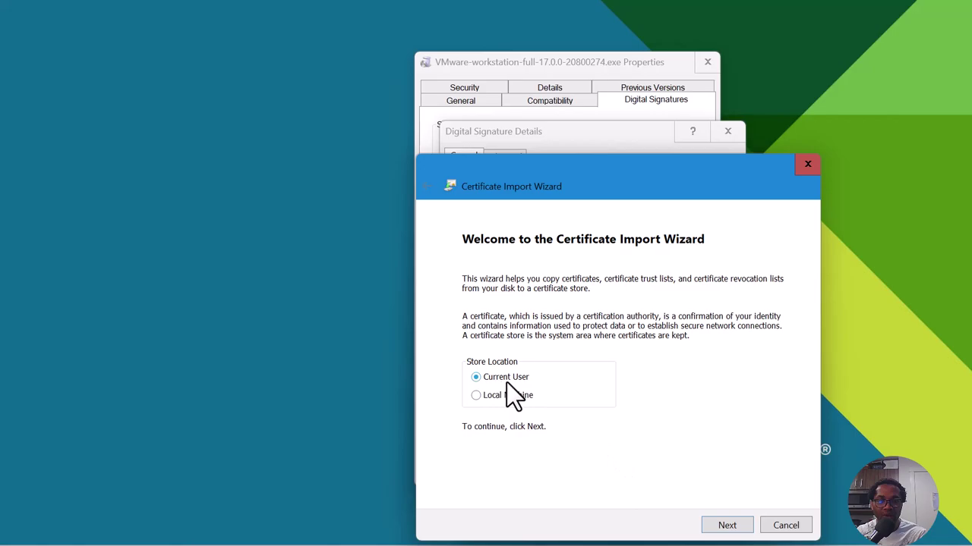
{"action": "left_click", "coordinate": [726, 525]}
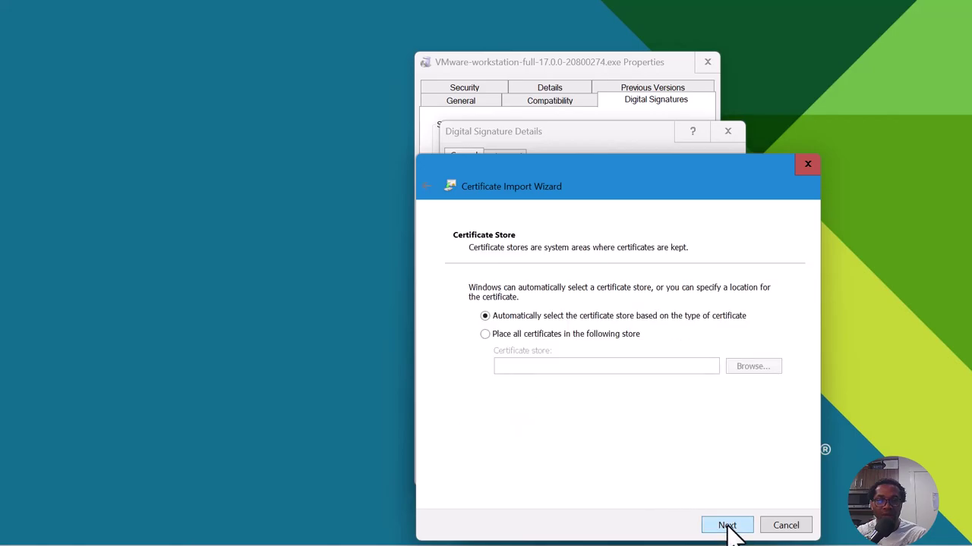
{"action": "left_click", "coordinate": [727, 526]}
{"action": "left_click", "coordinate": [727, 526]}
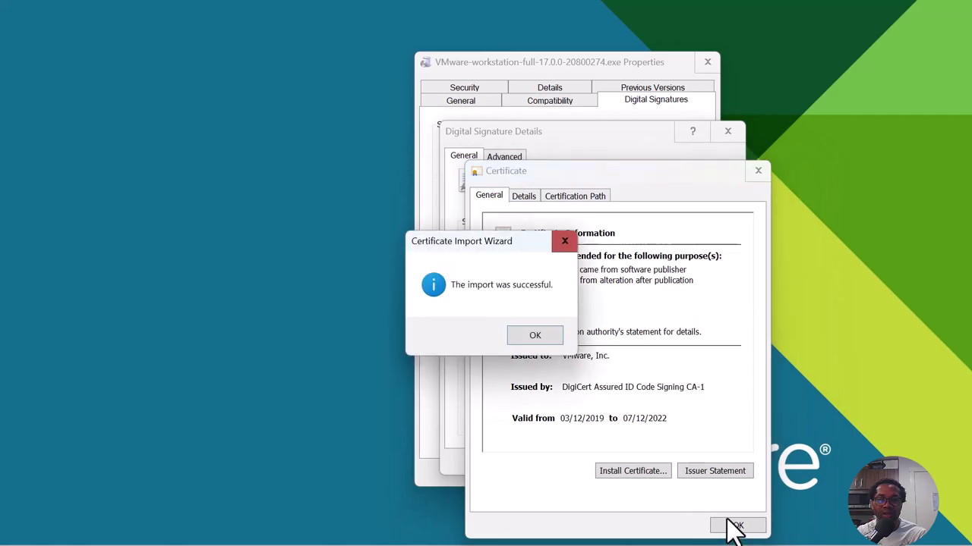
{"action": "key", "text": "Return"}
- Close the sha1 certificate, its signature details and the installer's properties
{"action": "left_click", "coordinate": [758, 171]}
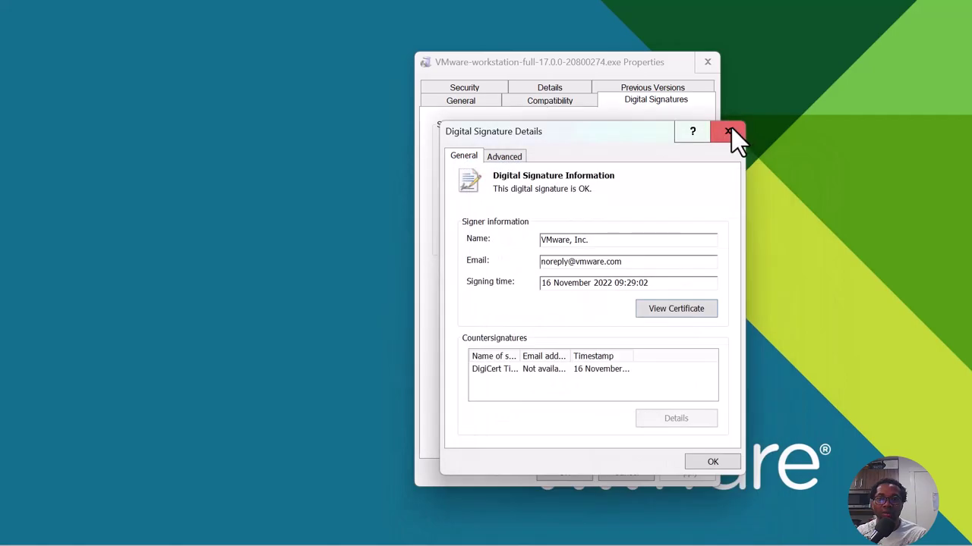
{"action": "left_click", "coordinate": [729, 131]}
{"action": "left_click", "coordinate": [709, 64]}
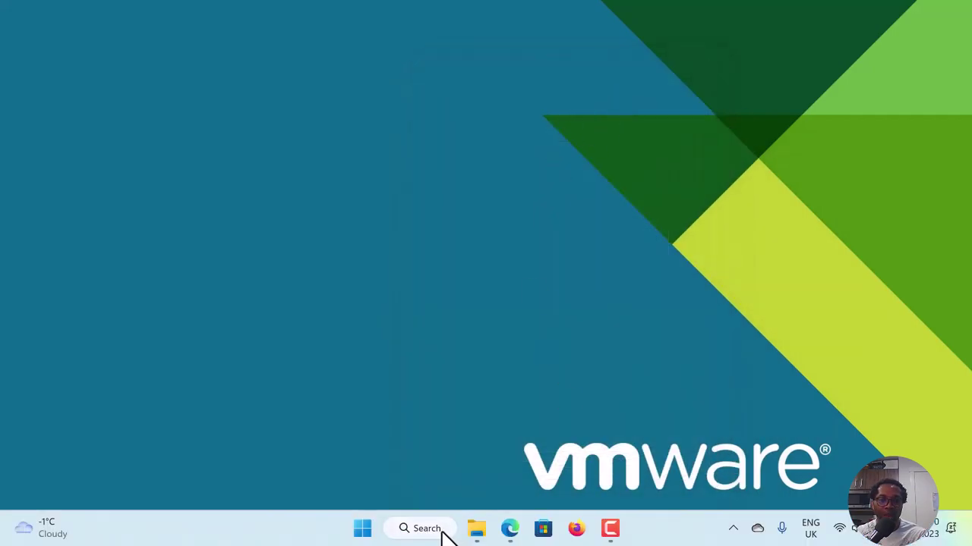
- Run VMware-workstation-full-17.0.0-20800274.exe from the Downloads folder as administrator and minimize the folder window
{"action": "left_click", "coordinate": [483, 531]}
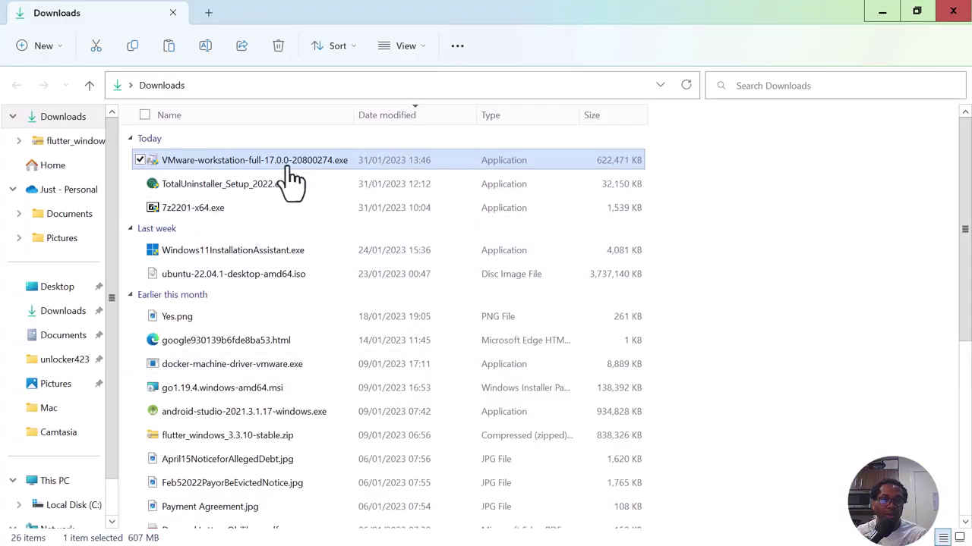
{"action": "right_click", "coordinate": [293, 167]}
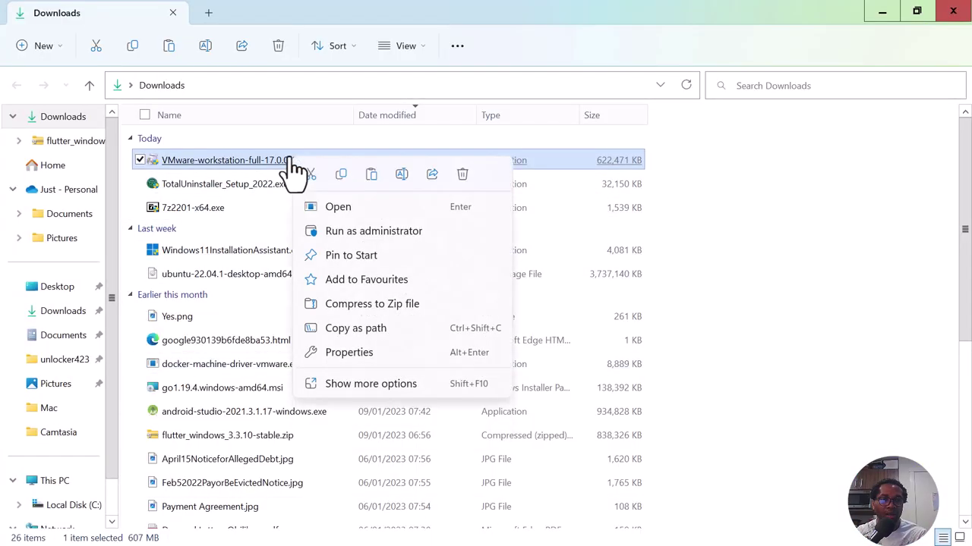
{"action": "left_click", "coordinate": [345, 233]}
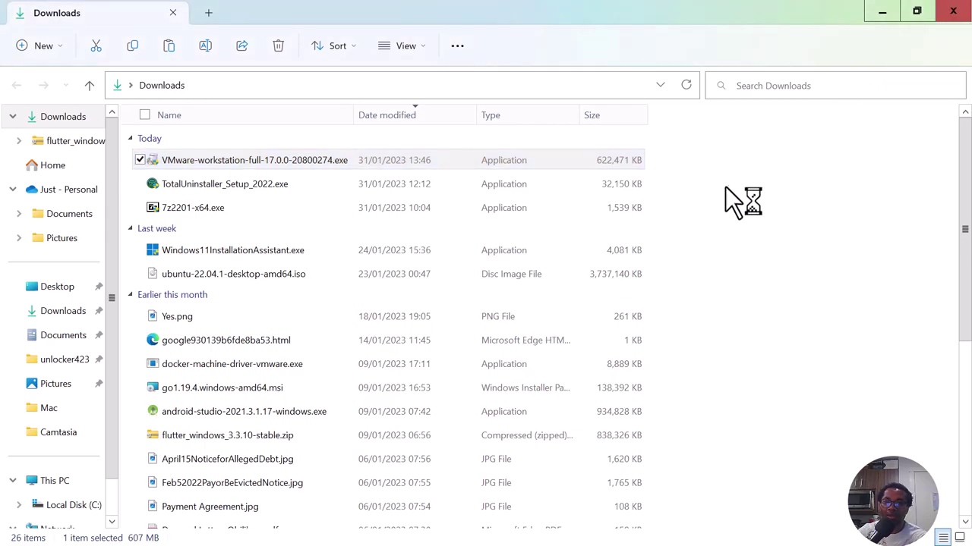
{"action": "left_click", "coordinate": [883, 10]}
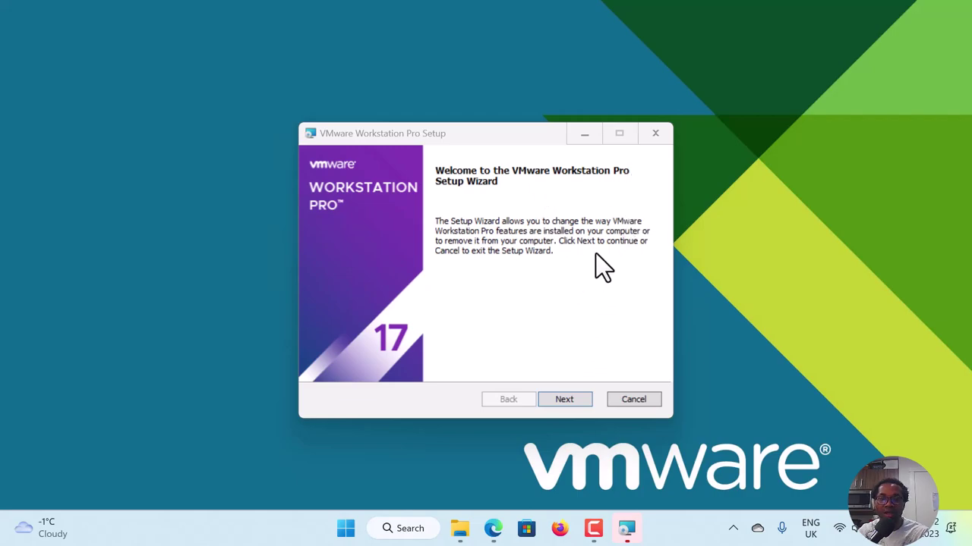
- Complete the setup with the Enhanced Keyboard Driver and console tools in the system PATH enabled, and decline the immediate restart
{"action": "left_click", "coordinate": [566, 398]}
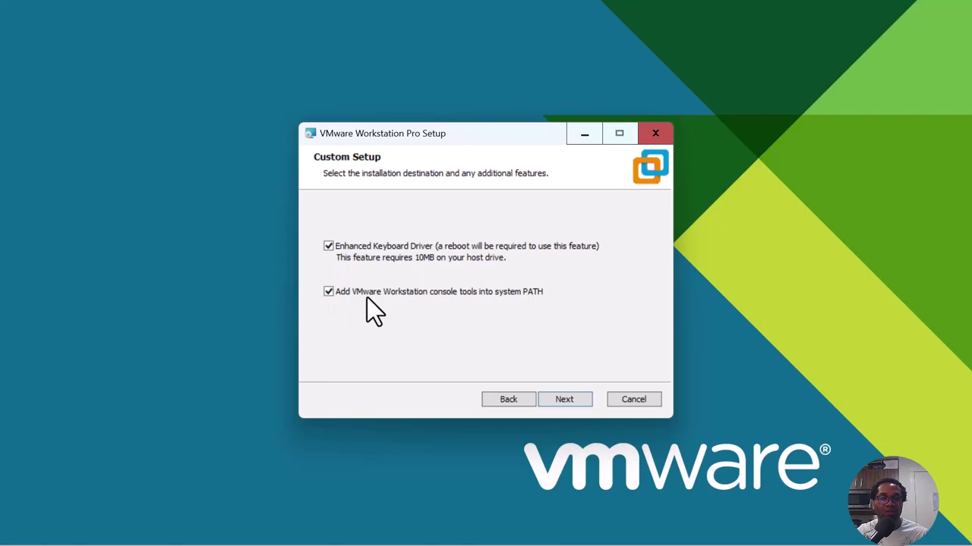
{"action": "left_click", "coordinate": [575, 398]}
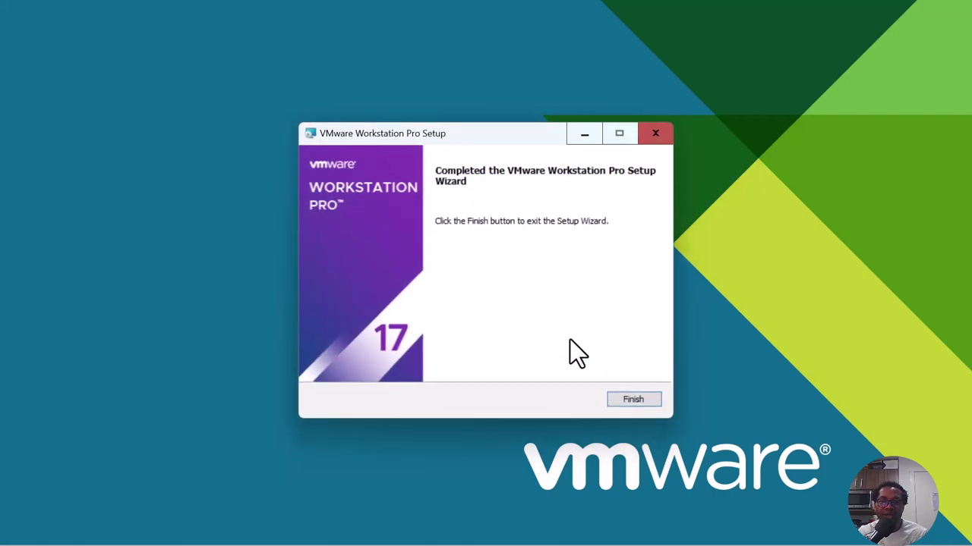
{"action": "left_click", "coordinate": [630, 403]}
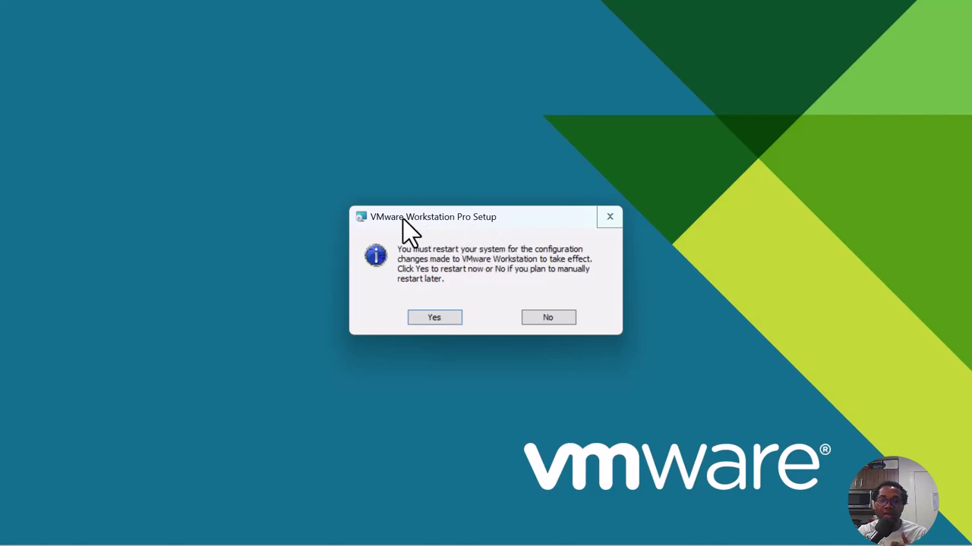
{"action": "left_click", "coordinate": [557, 318]}
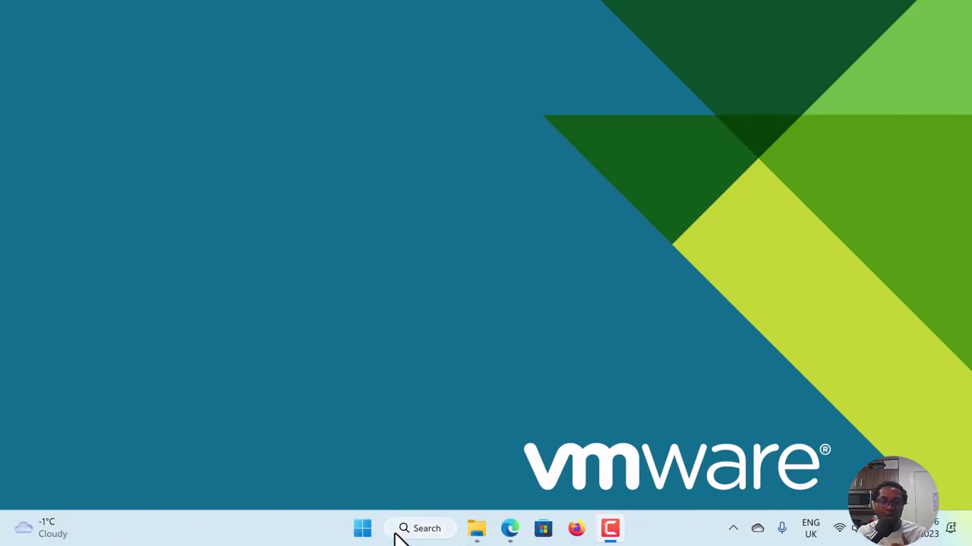
- Search Windows for "vm" and launch VMware Workstation Pro
{"action": "left_click", "coordinate": [395, 535]}
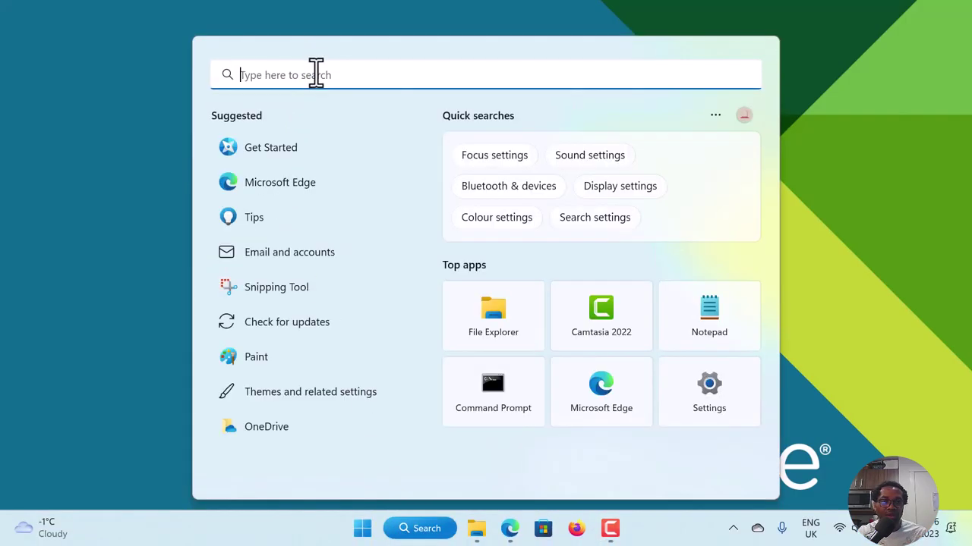
{"action": "type", "text": "vm"}
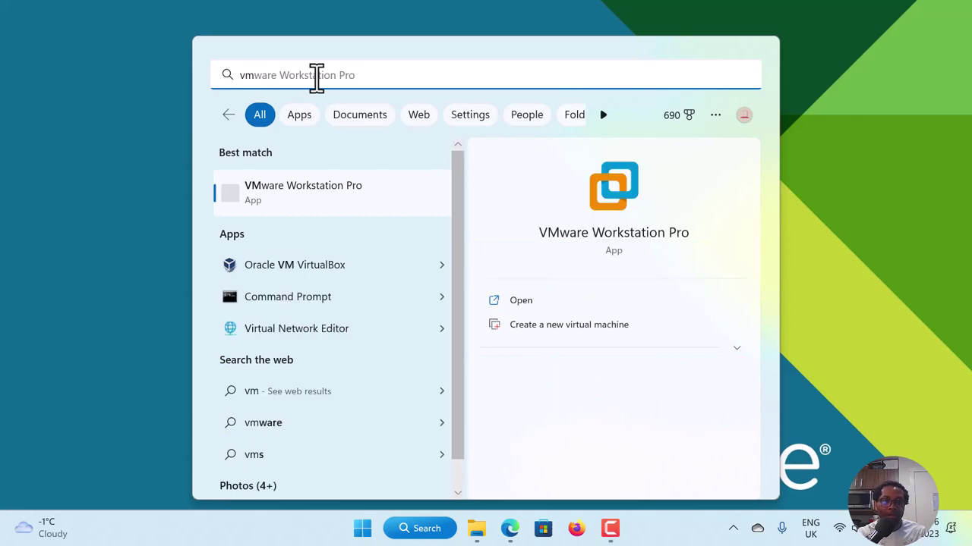
{"action": "left_click", "coordinate": [305, 200]}
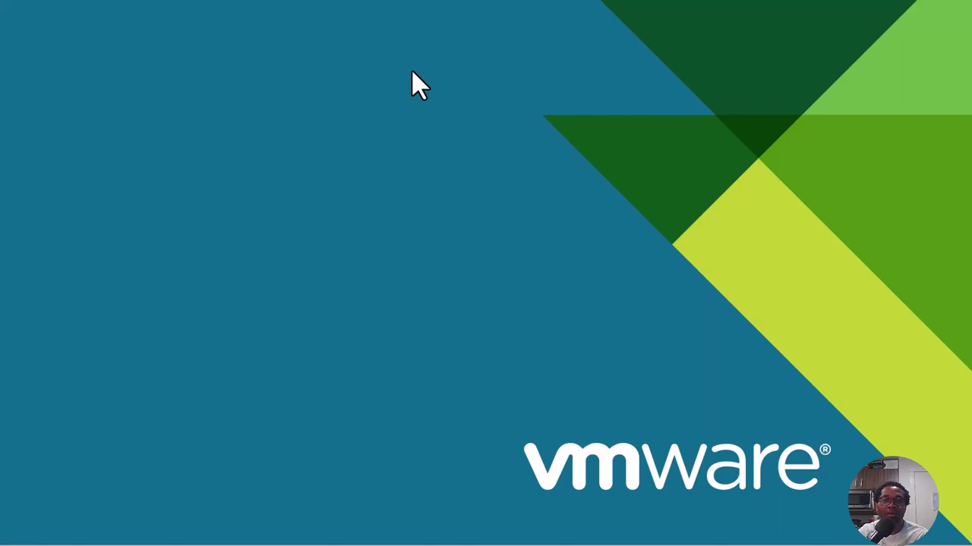
- Choose to try VMware Workstation 17 for 30 days instead of entering a license key, and continue into the program
{"action": "left_click_drag", "start_coordinate": [450, 165], "coordinate": [210, 91]}
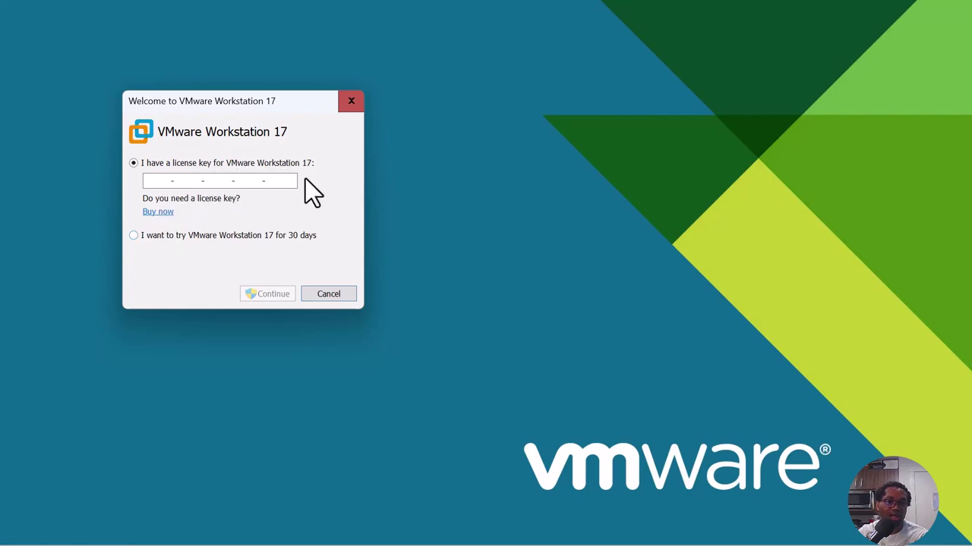
{"action": "left_click", "coordinate": [134, 236]}
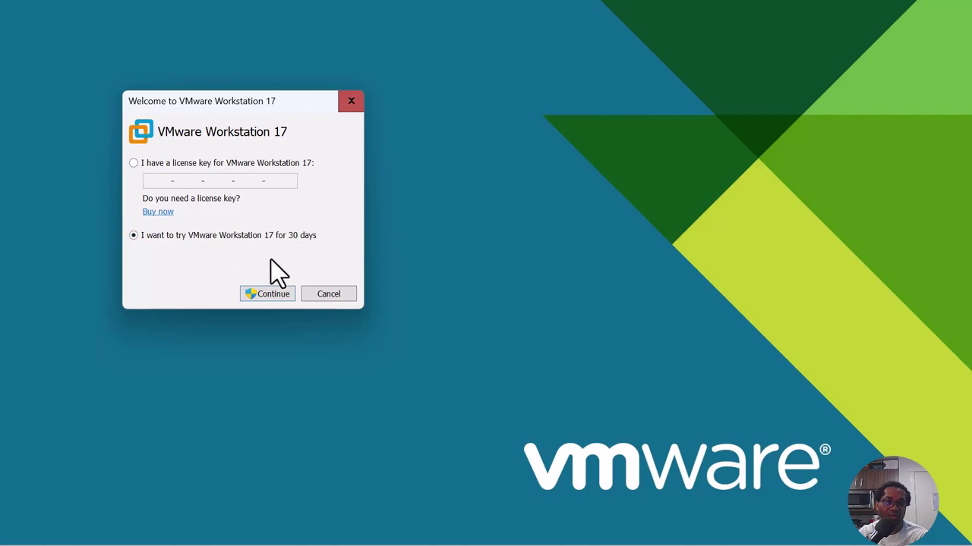
{"action": "left_click", "coordinate": [267, 294]}
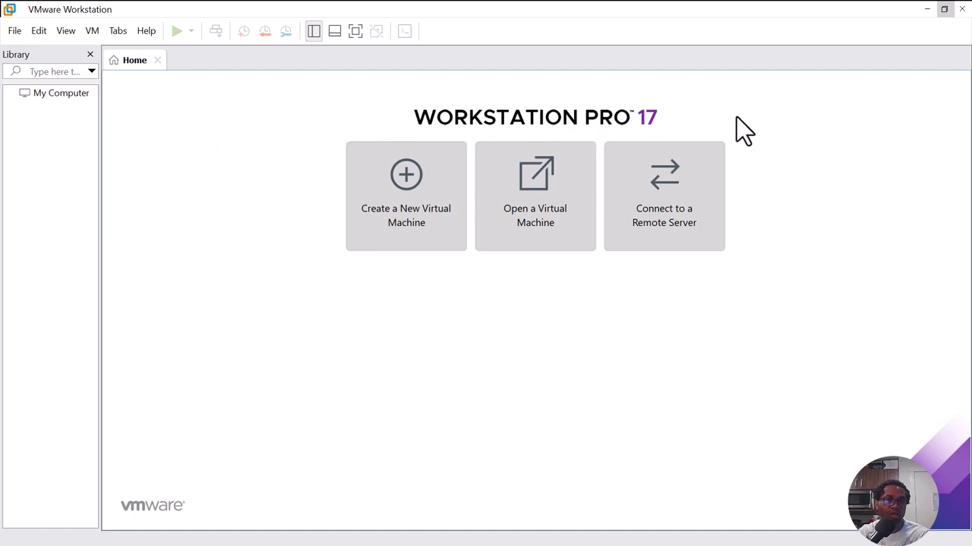
- Close the Home tab and set the color theme to Dark in the Display preferences
{"action": "left_click", "coordinate": [158, 60]}
{"action": "left_click", "coordinate": [38, 31]}
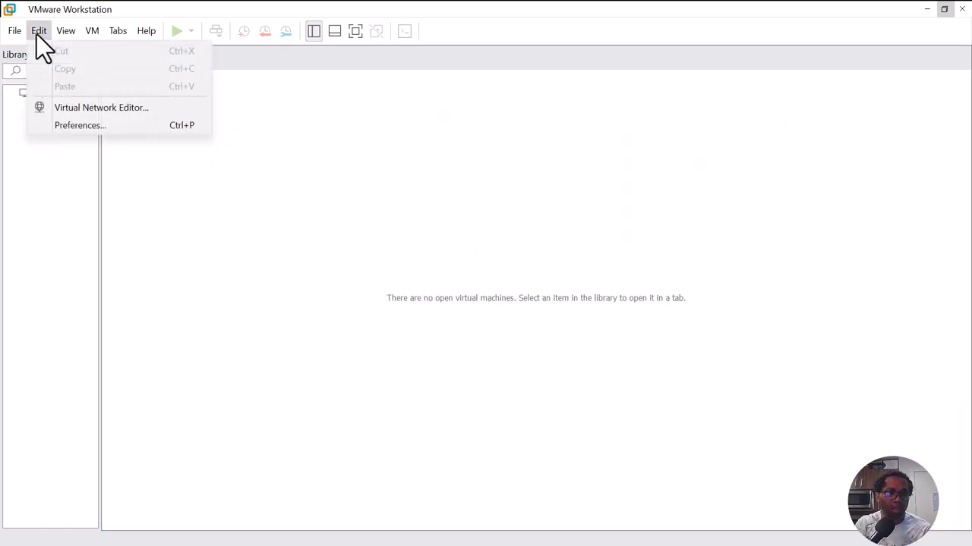
{"action": "left_click", "coordinate": [69, 126]}
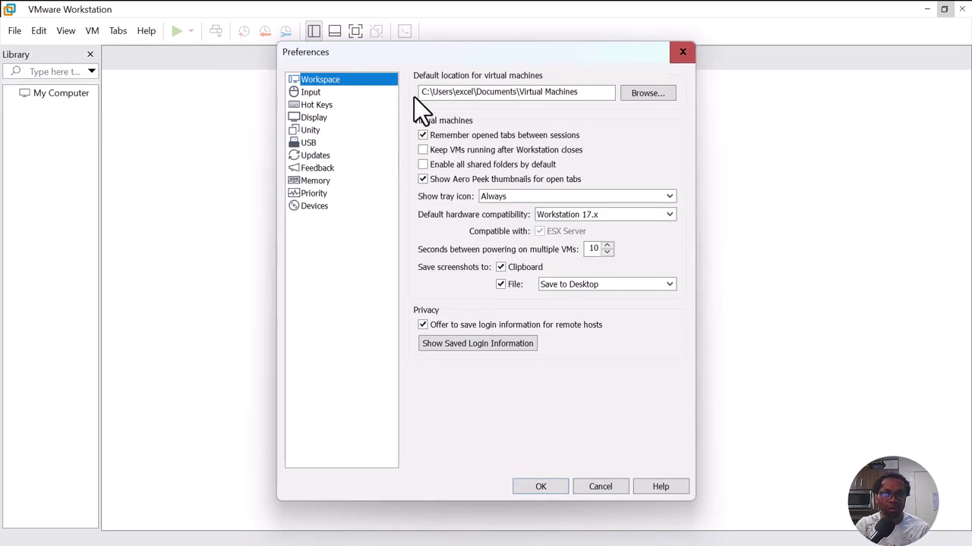
{"action": "left_click_drag", "start_coordinate": [426, 58], "coordinate": [268, 62]}
{"action": "left_click", "coordinate": [149, 124]}
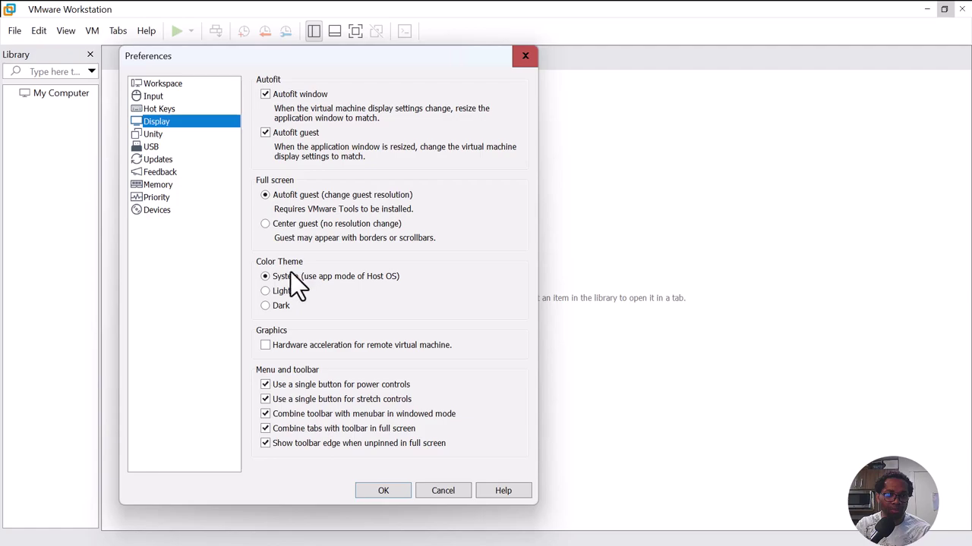
{"action": "left_click", "coordinate": [265, 292]}
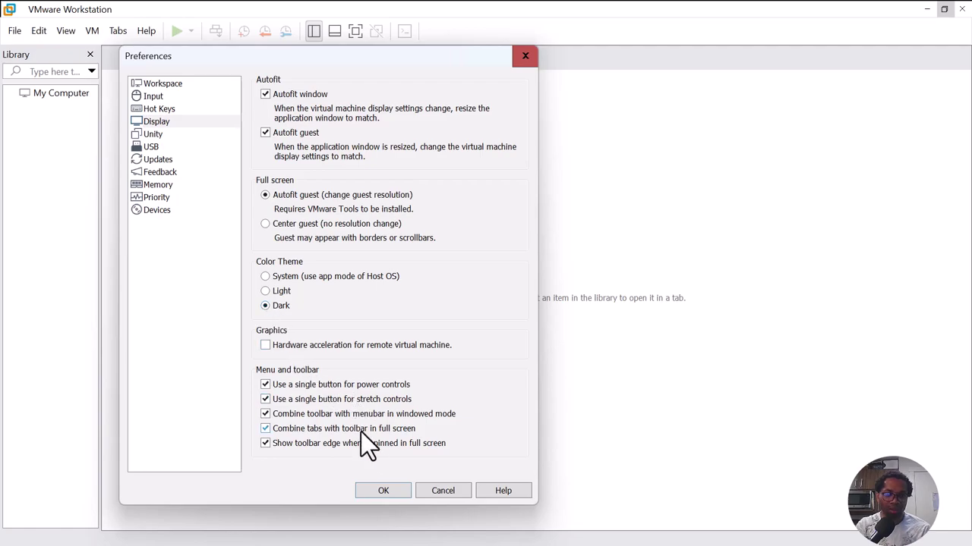
{"action": "left_click", "coordinate": [380, 491]}
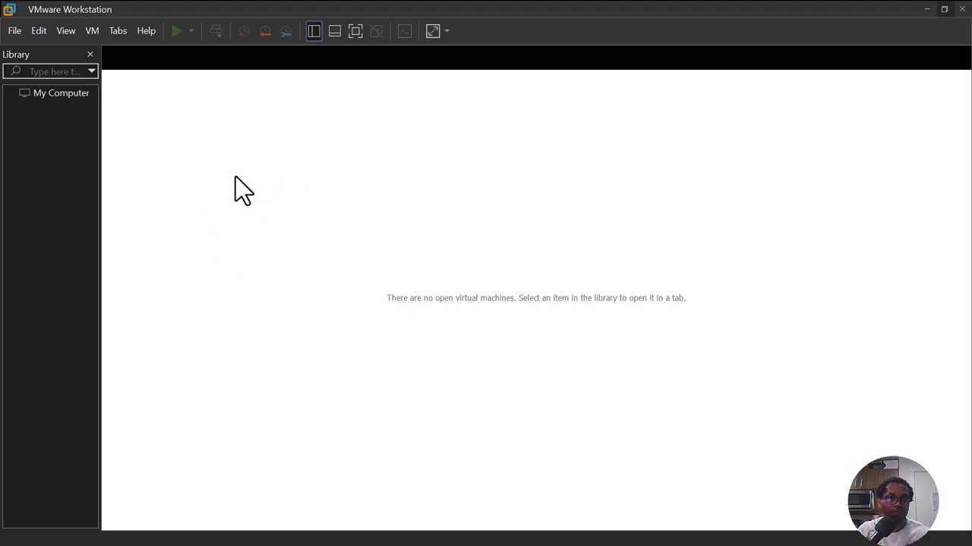
- Reopen the Home tab
{"action": "left_click", "coordinate": [118, 32]}
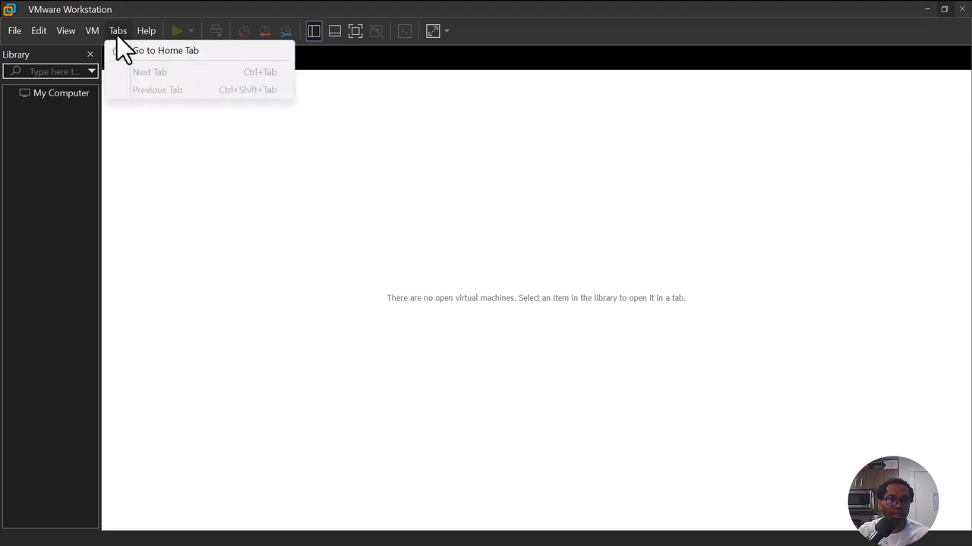
{"action": "left_click", "coordinate": [147, 50]}
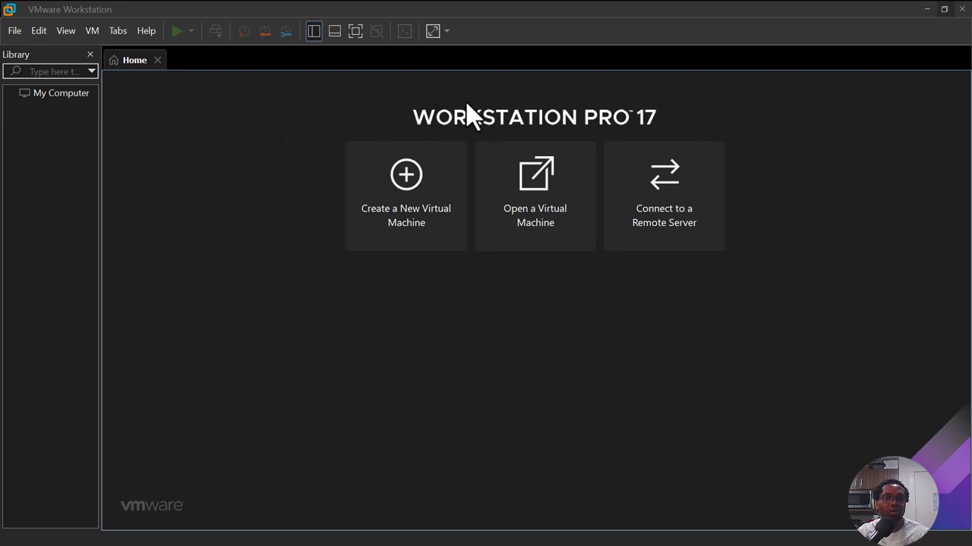
- Close the Home tab and bring it back again
{"action": "left_click", "coordinate": [158, 60]}
{"action": "left_click", "coordinate": [117, 33]}
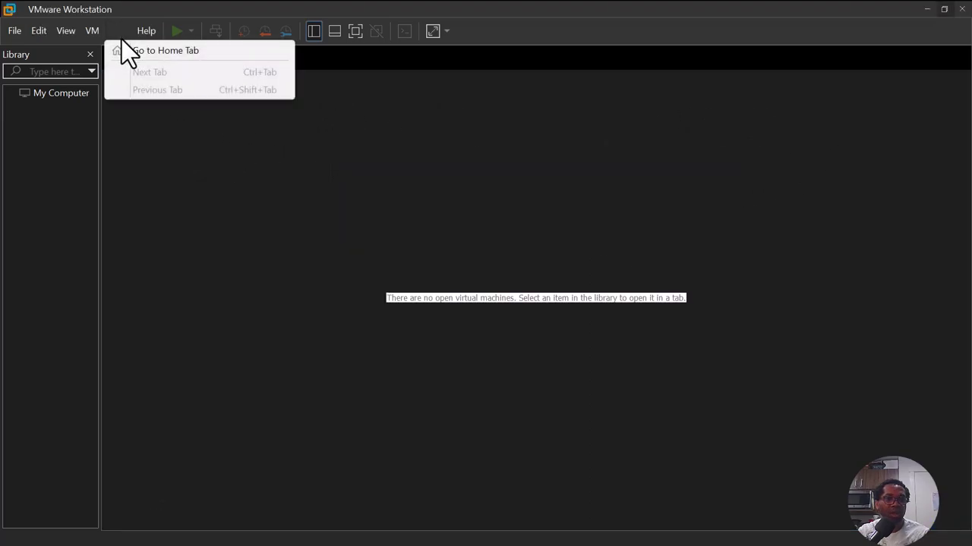
{"action": "left_click", "coordinate": [138, 52]}
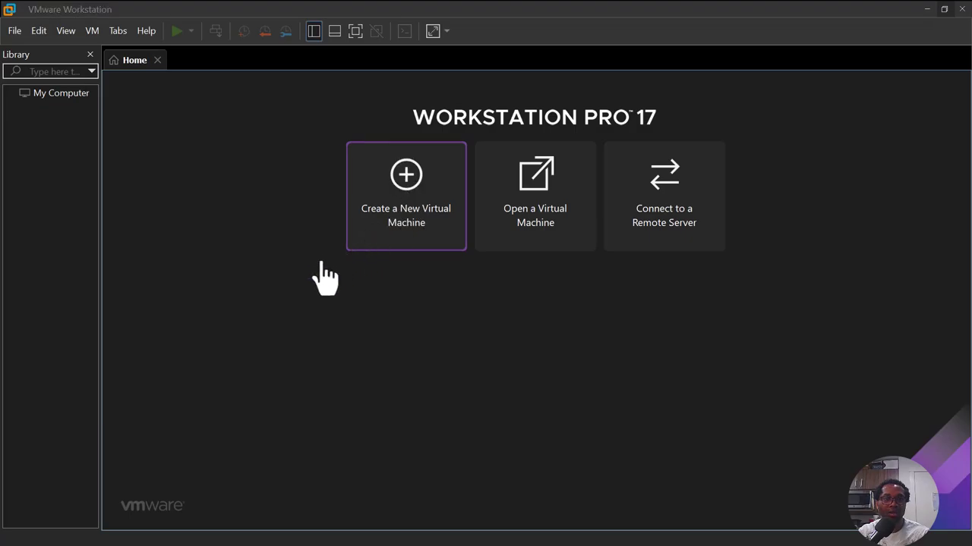
- Walk through a typical new virtual machine setup with the operating system installed later, and examine the guest systems and Windows versions offered
{"action": "left_click", "coordinate": [389, 304]}
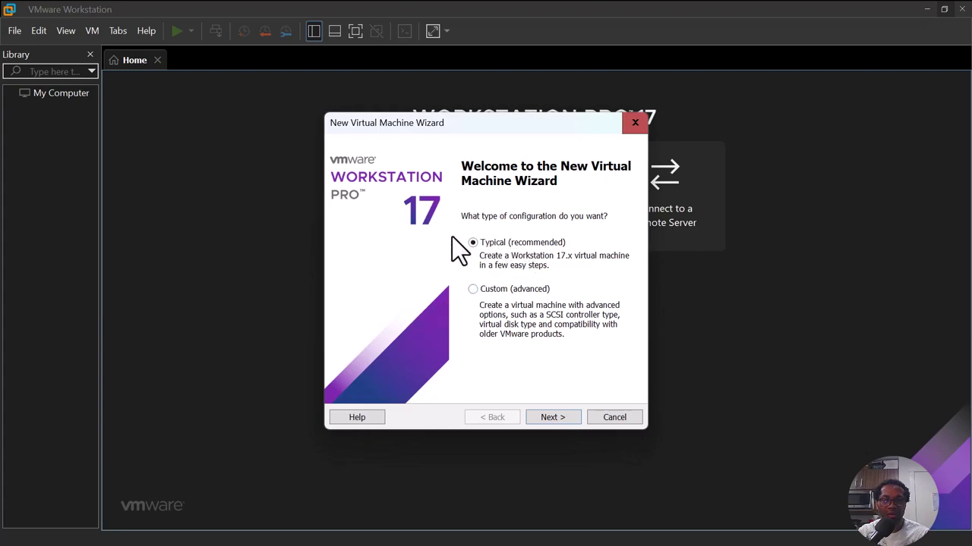
{"action": "left_click", "coordinate": [565, 417]}
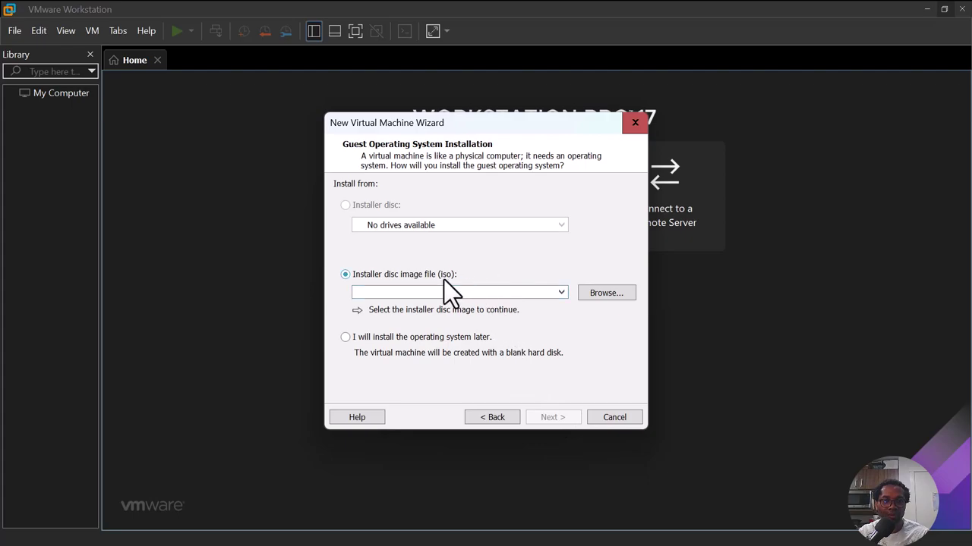
{"action": "left_click", "coordinate": [343, 339]}
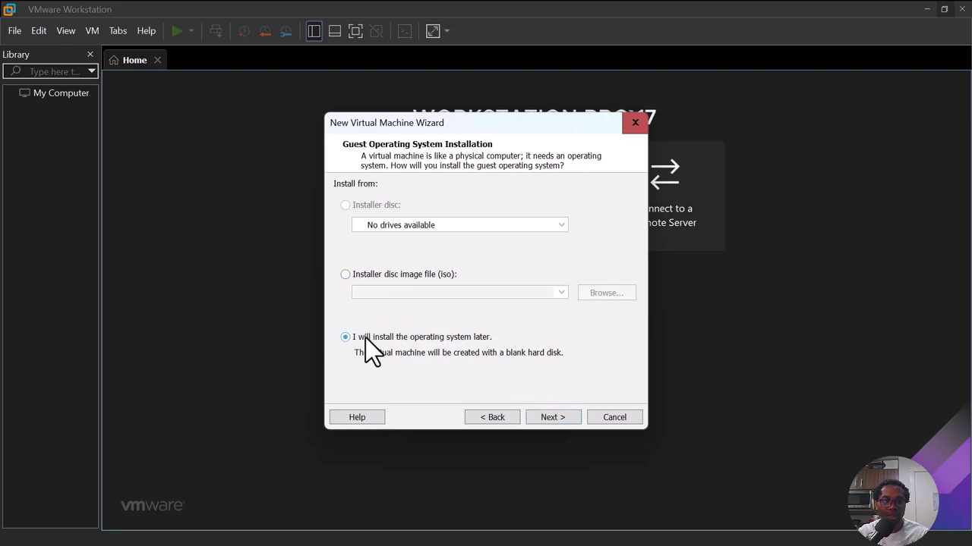
{"action": "left_click", "coordinate": [556, 417]}
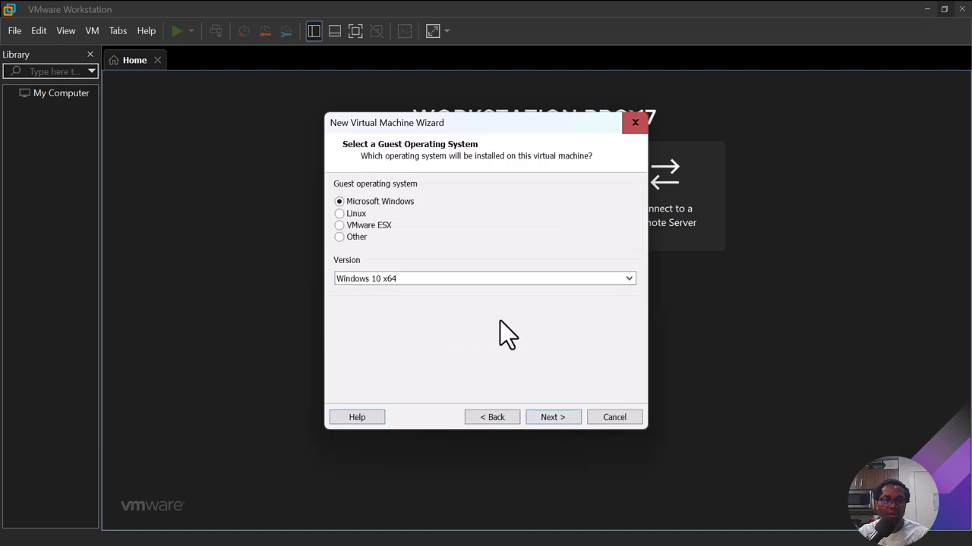
{"action": "left_click", "coordinate": [395, 282]}
{"action": "scroll", "coordinate": [394, 116], "scroll_direction": "up", "scroll_amount": 2}
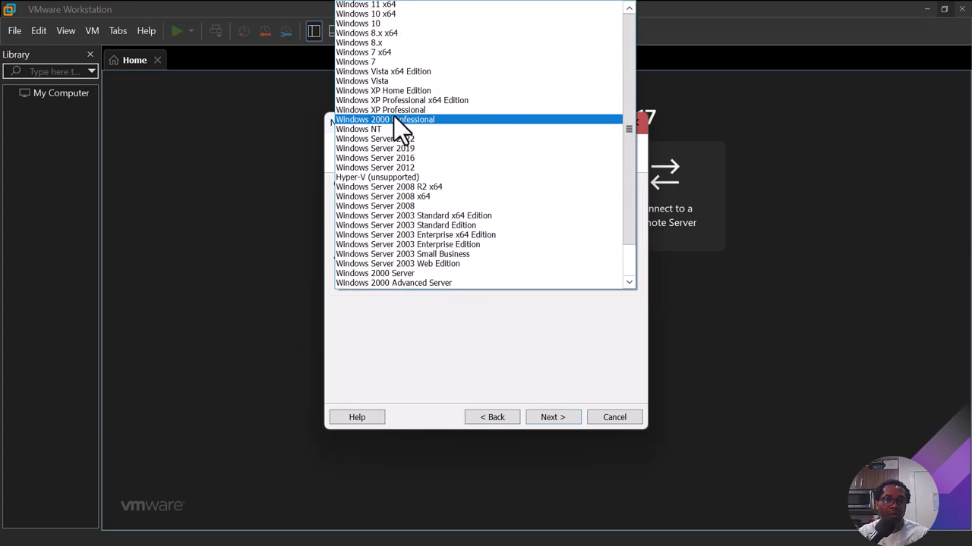
{"action": "left_click", "coordinate": [396, 6]}
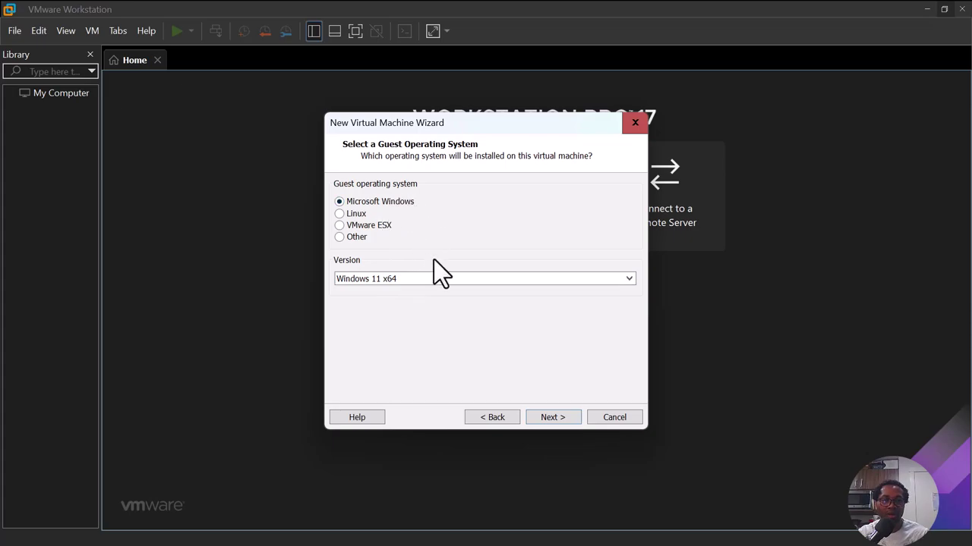
{"action": "left_click", "coordinate": [420, 279]}
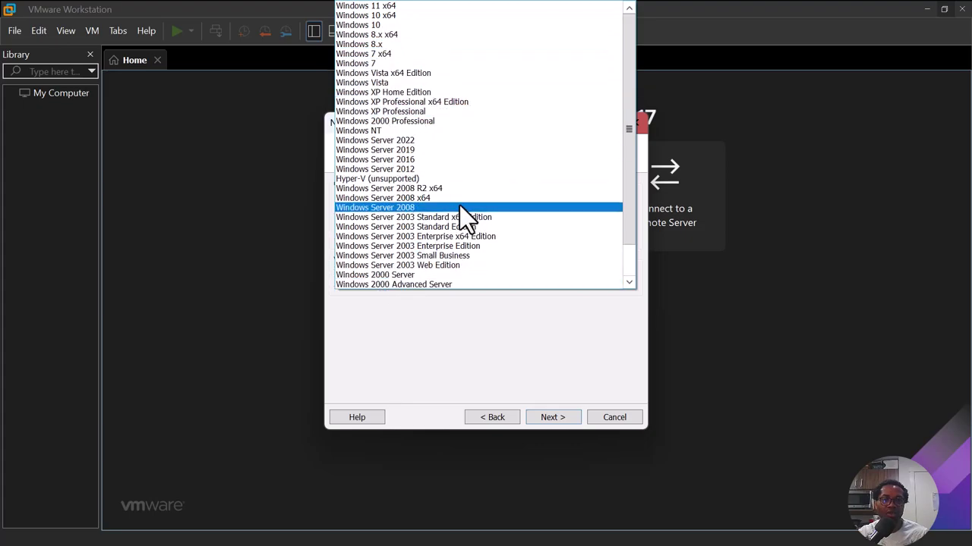
{"action": "left_click", "coordinate": [525, 365]}
{"action": "left_click", "coordinate": [344, 205]}
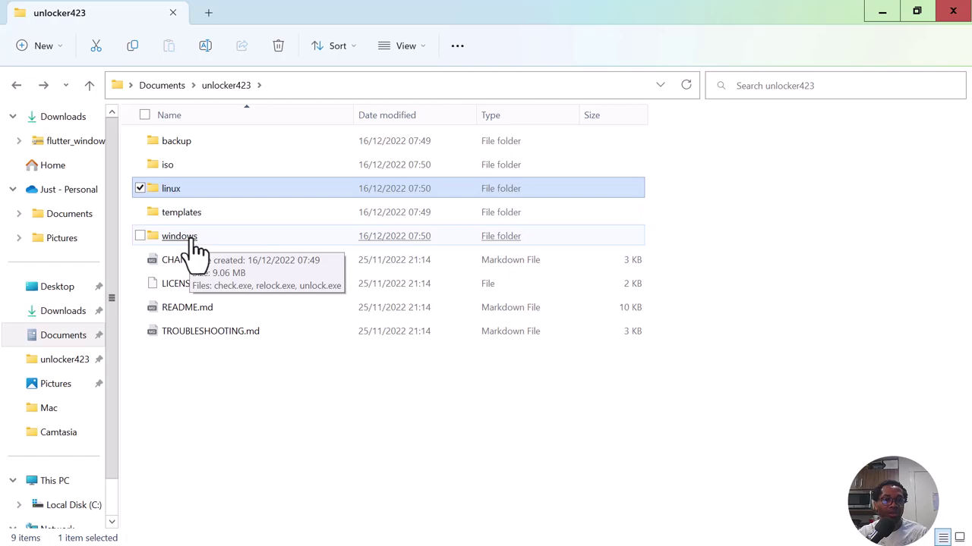
- Run unlock.exe from the unlocker423 windows folder as administrator, finish the patching and close the folder window
{"action": "double_click", "coordinate": [194, 237]}
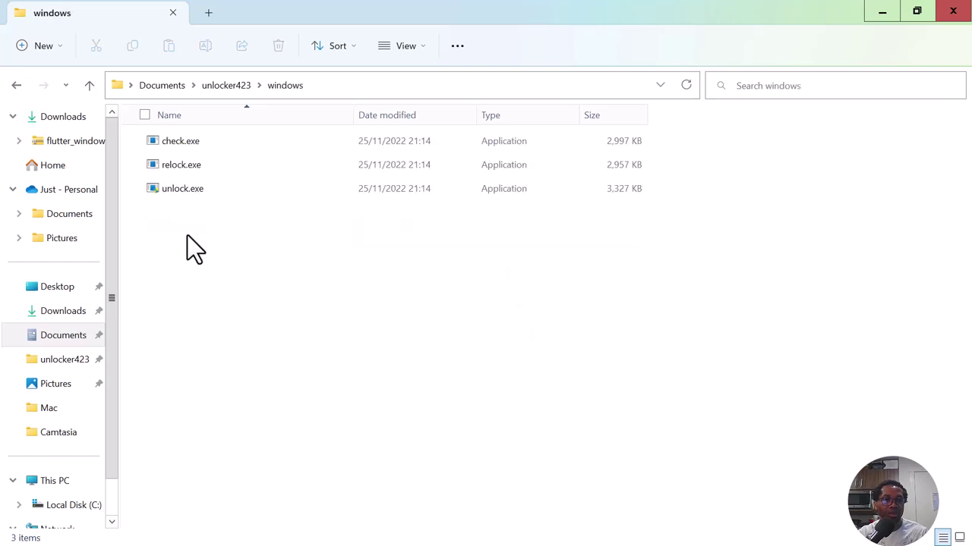
{"action": "left_click", "coordinate": [142, 196]}
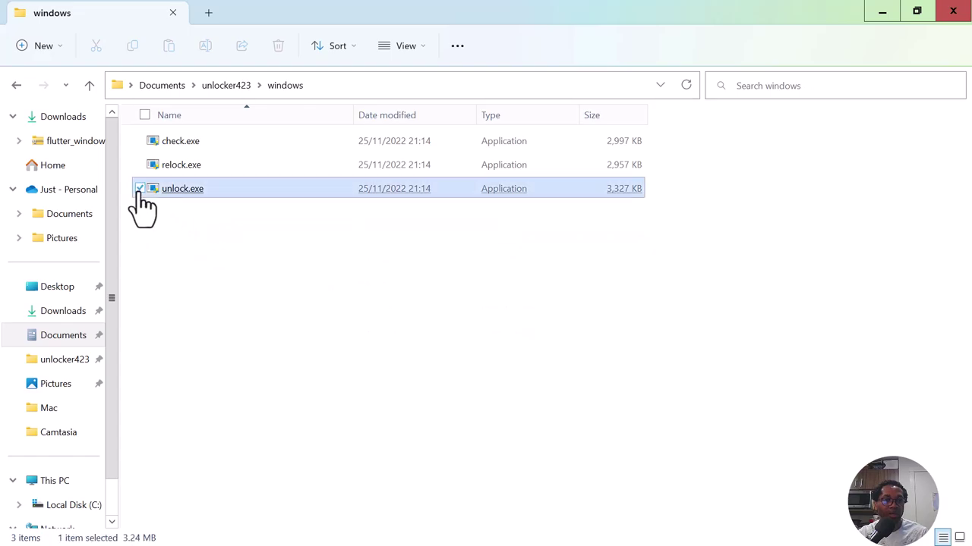
{"action": "right_click", "coordinate": [205, 199]}
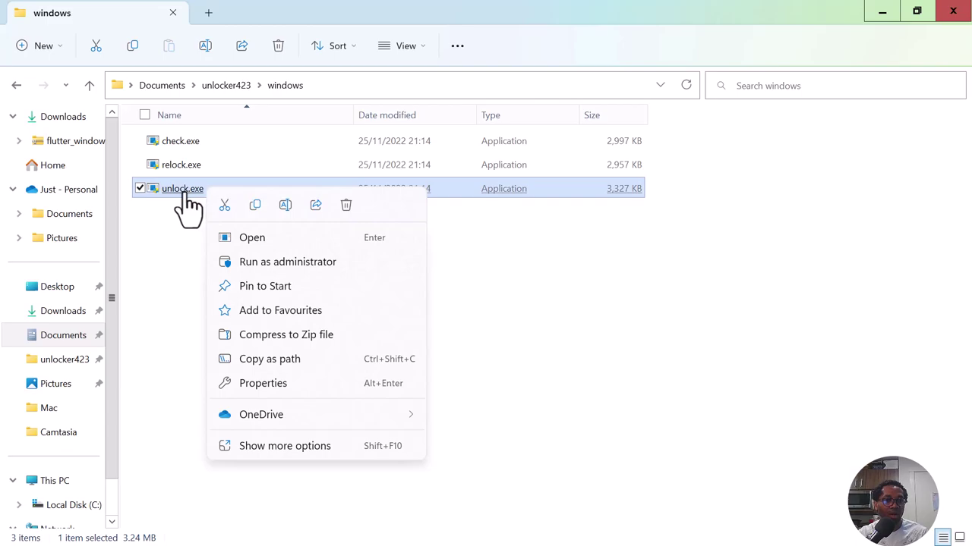
{"action": "left_click", "coordinate": [277, 264]}
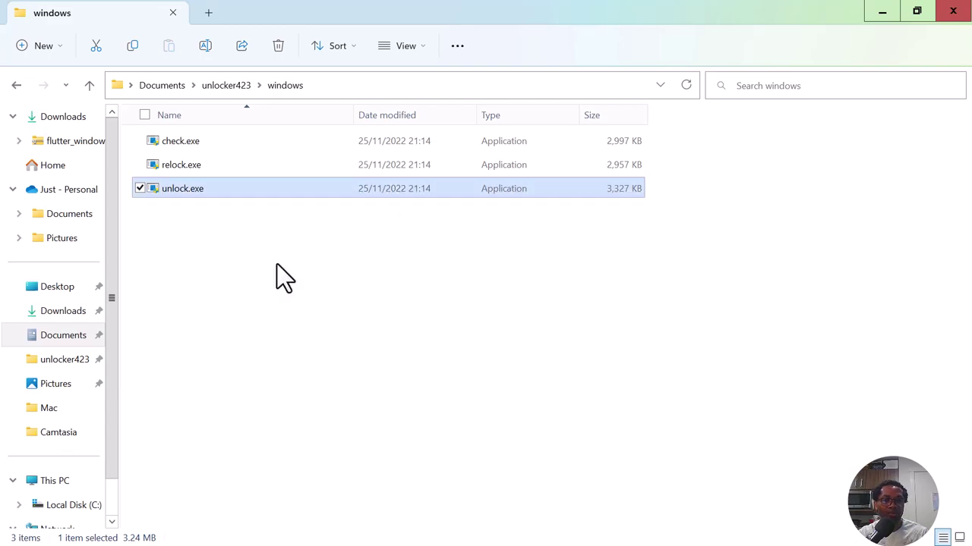
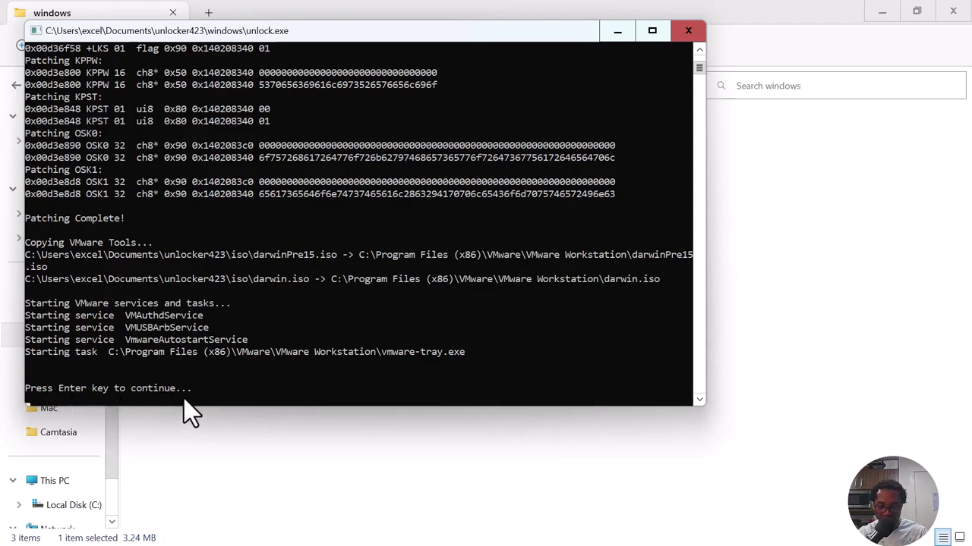
{"action": "key", "text": "Return"}
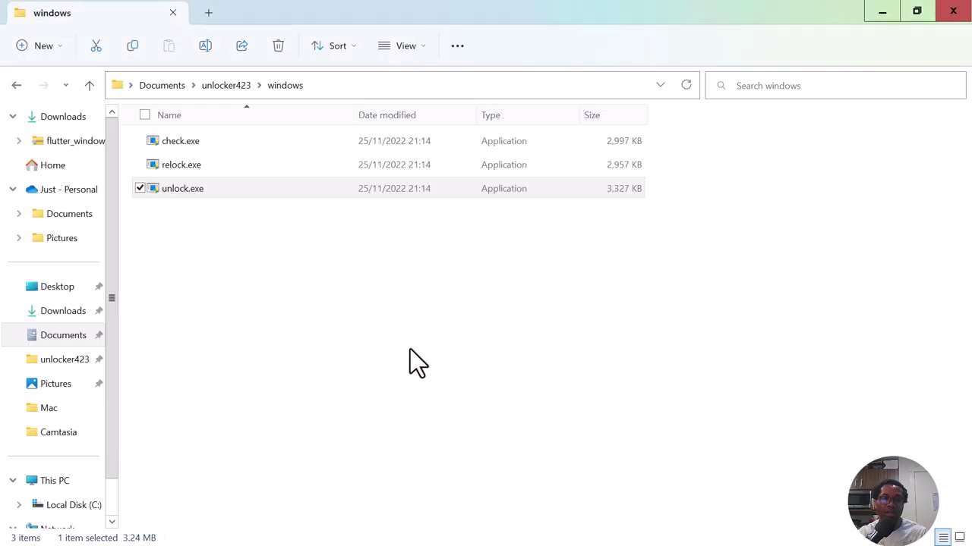
{"action": "left_click", "coordinate": [953, 12]}
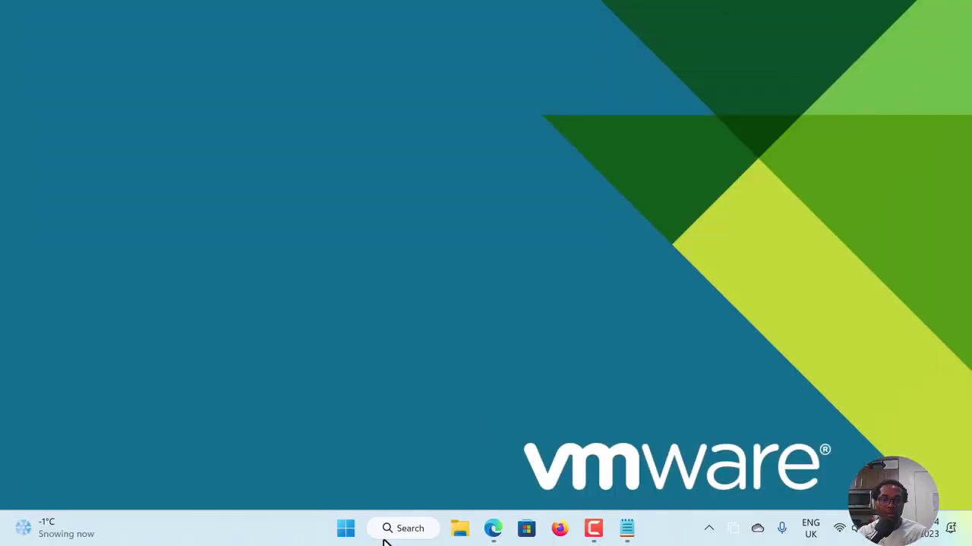
- Find VMware Workstation Pro by searching Windows for "vm" and launch it
{"action": "left_click", "coordinate": [424, 531]}
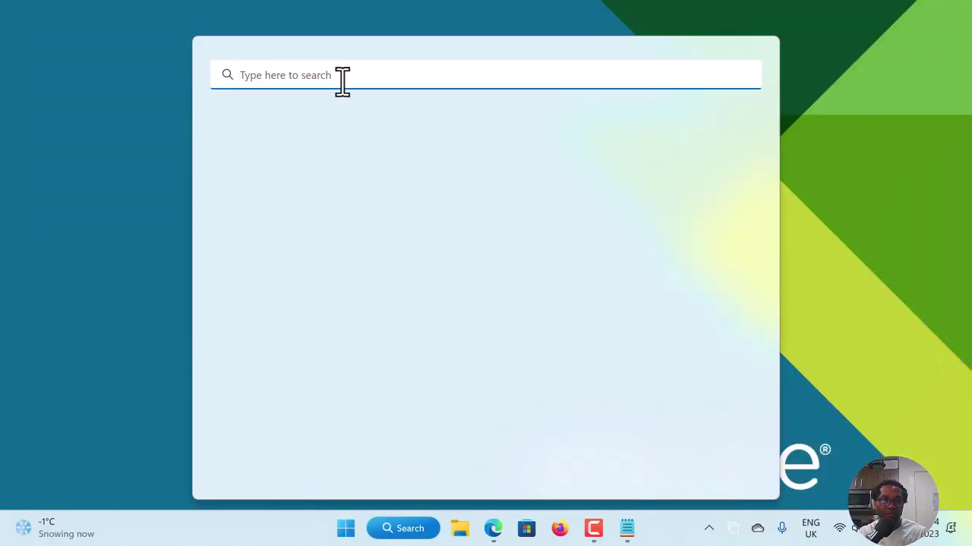
{"action": "type", "text": "vm"}
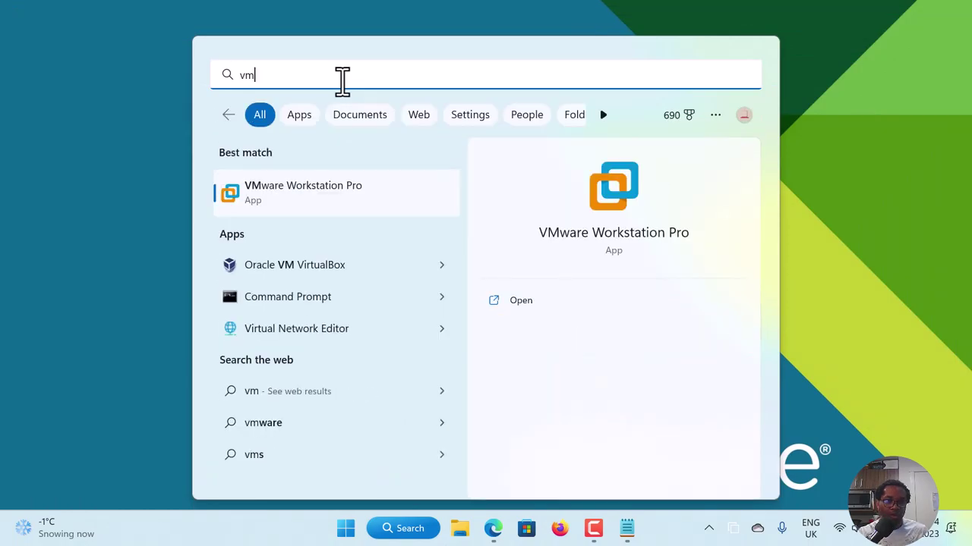
{"action": "left_click", "coordinate": [279, 196]}
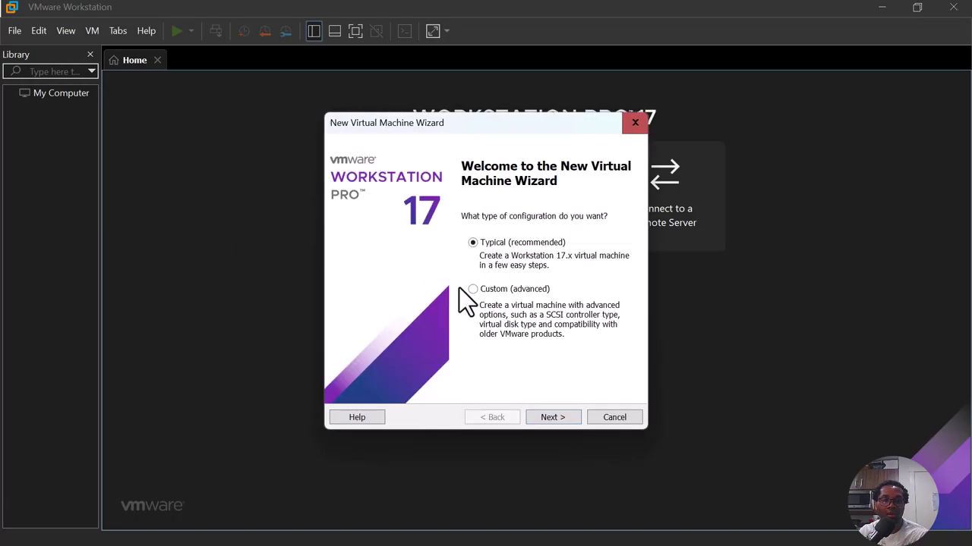
- Examine the Apple Mac OS X versions offered for a typical virtual machine with the operating system installed later, and close the wizard
{"action": "left_click", "coordinate": [567, 422]}
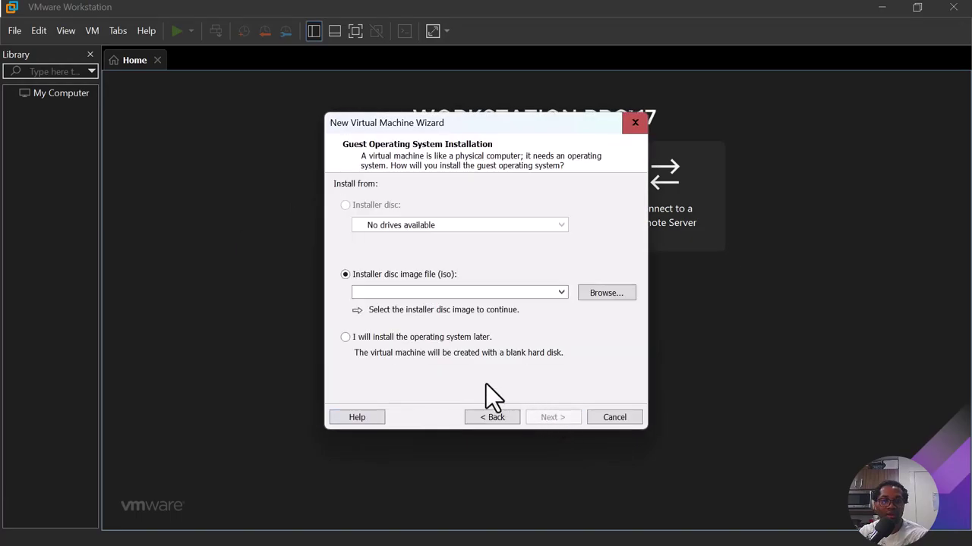
{"action": "left_click", "coordinate": [345, 337]}
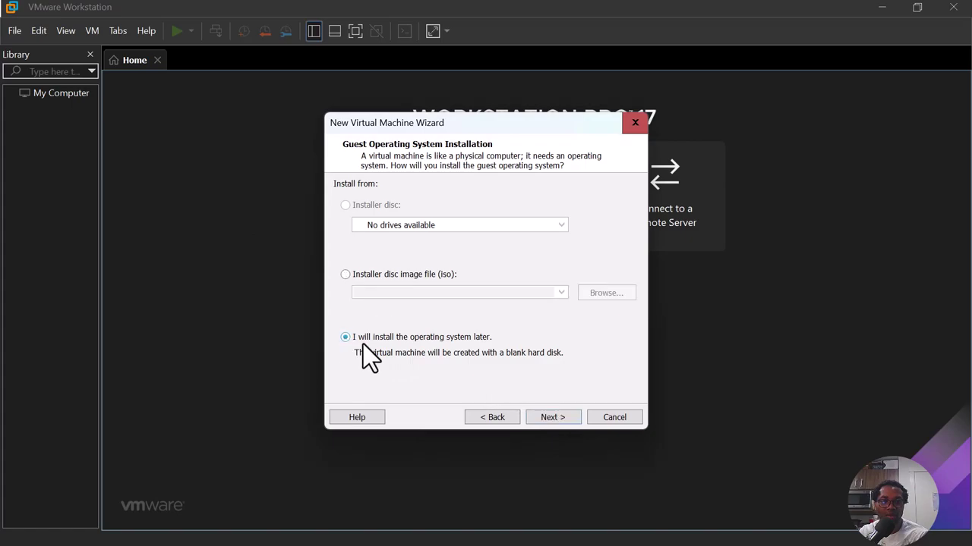
{"action": "left_click", "coordinate": [553, 418]}
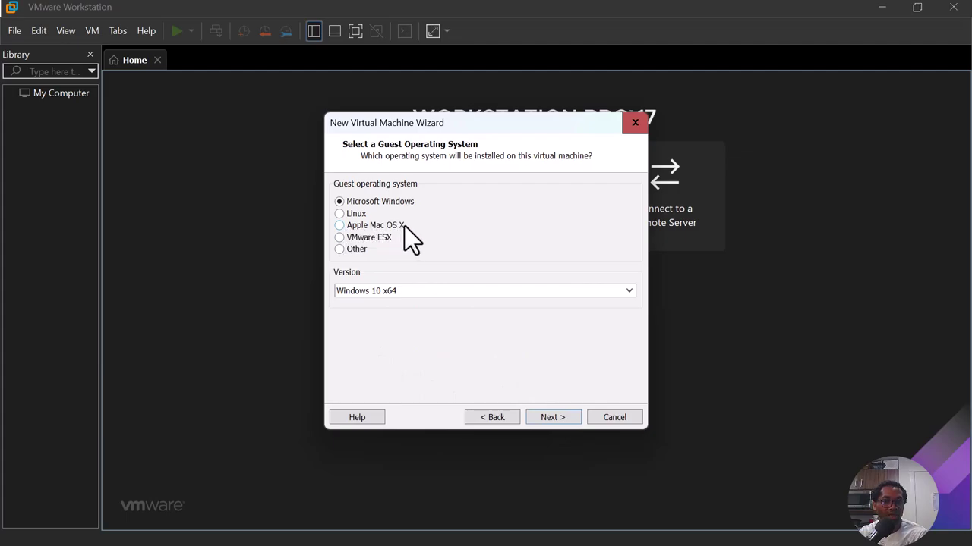
{"action": "left_click", "coordinate": [339, 225]}
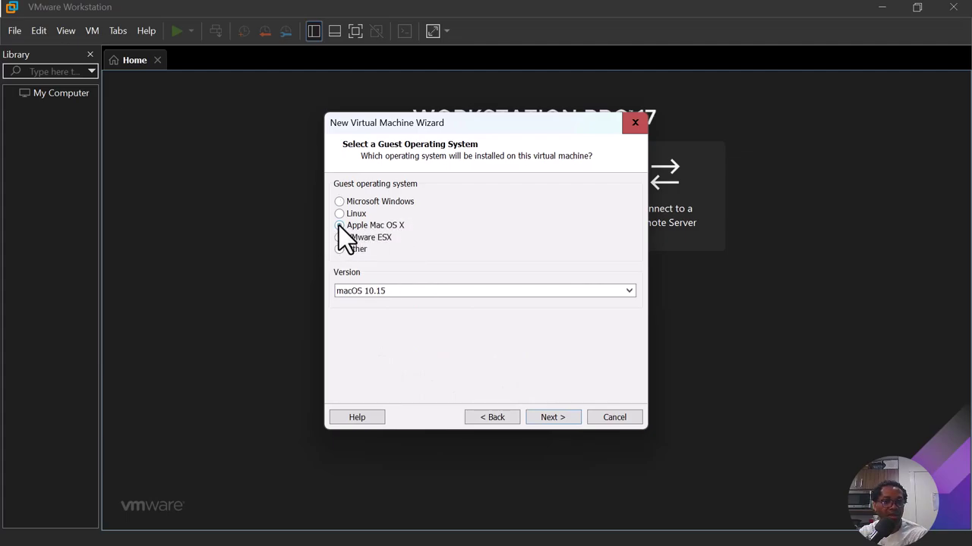
{"action": "left_click", "coordinate": [427, 293]}
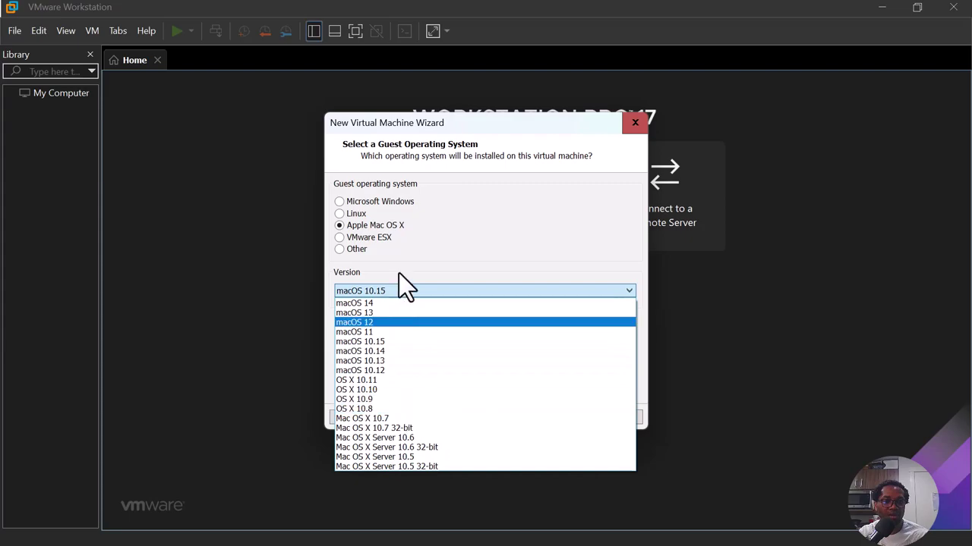
{"action": "left_click", "coordinate": [414, 243]}
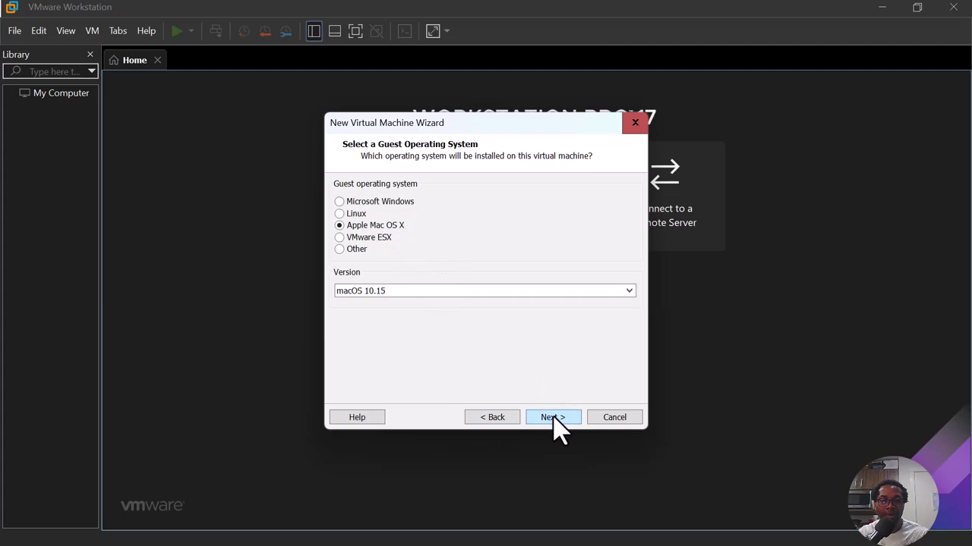
{"action": "left_click", "coordinate": [635, 123]}
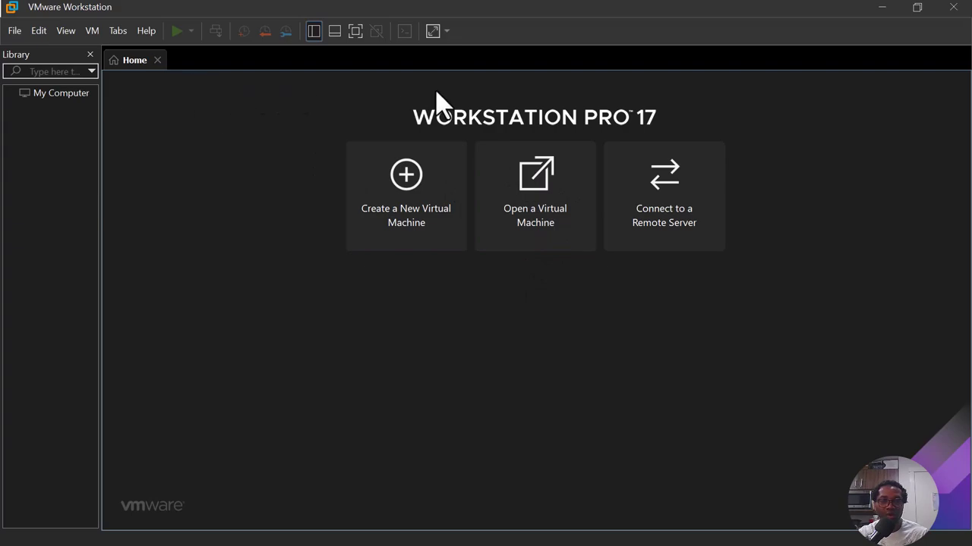
- Close the Home tab and return to it
{"action": "left_click", "coordinate": [158, 60]}
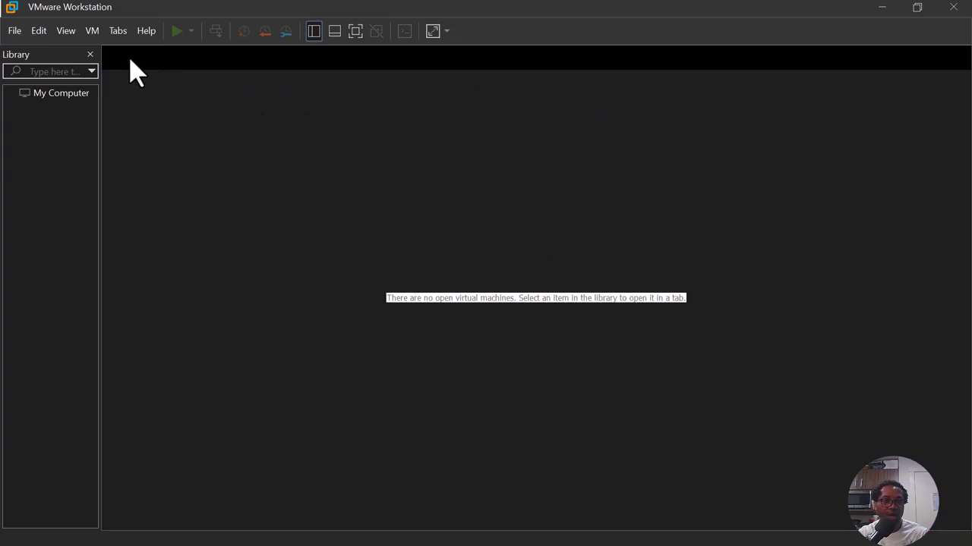
{"action": "left_click", "coordinate": [118, 32]}
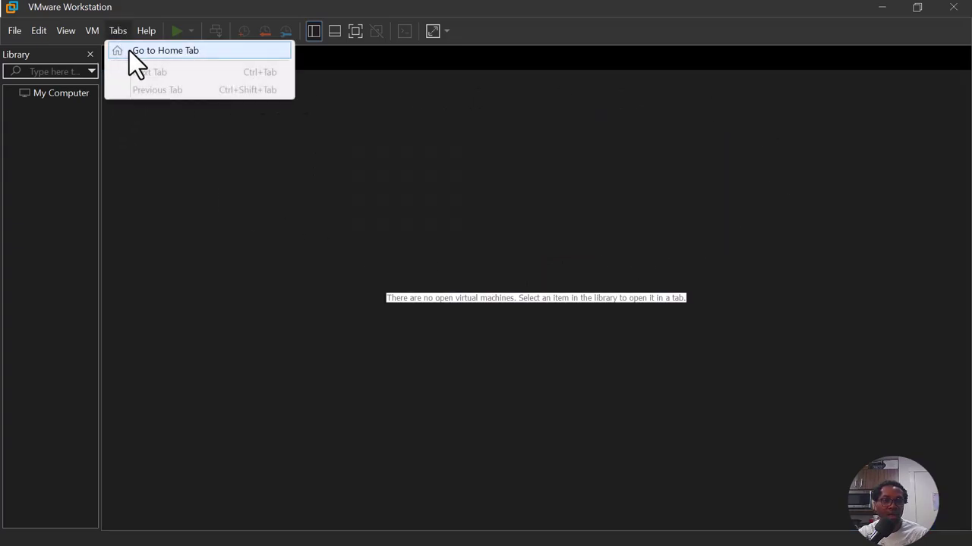
{"action": "left_click", "coordinate": [129, 50]}
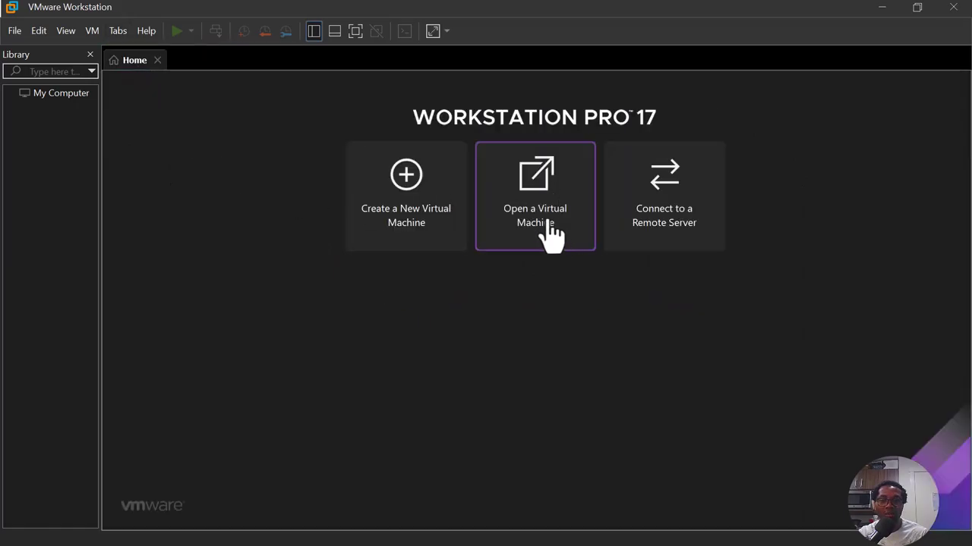
- Open the existing virtual machine macOS 12.vmx from the macOS 12 folder in Virtual Machines
{"action": "left_click", "coordinate": [551, 203]}
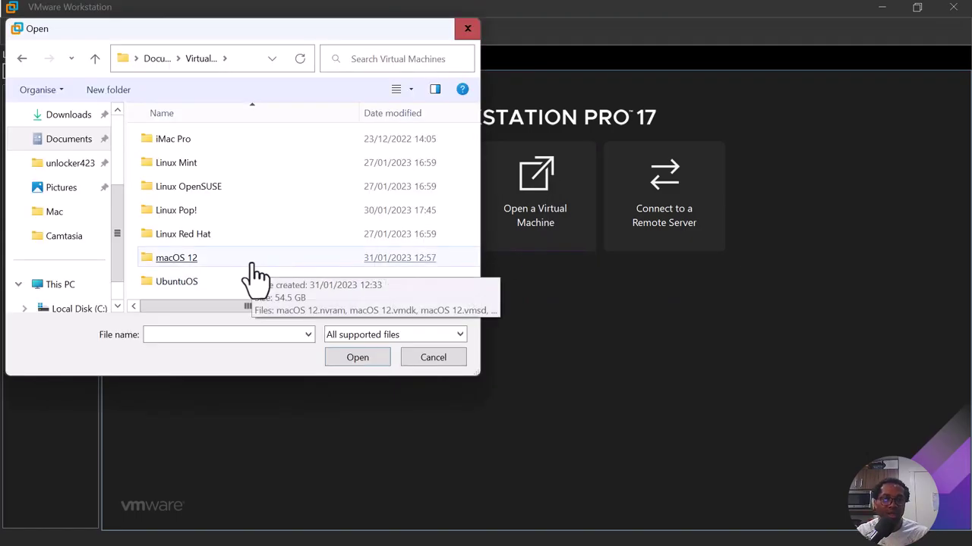
{"action": "left_click", "coordinate": [186, 263]}
{"action": "double_click", "coordinate": [185, 266]}
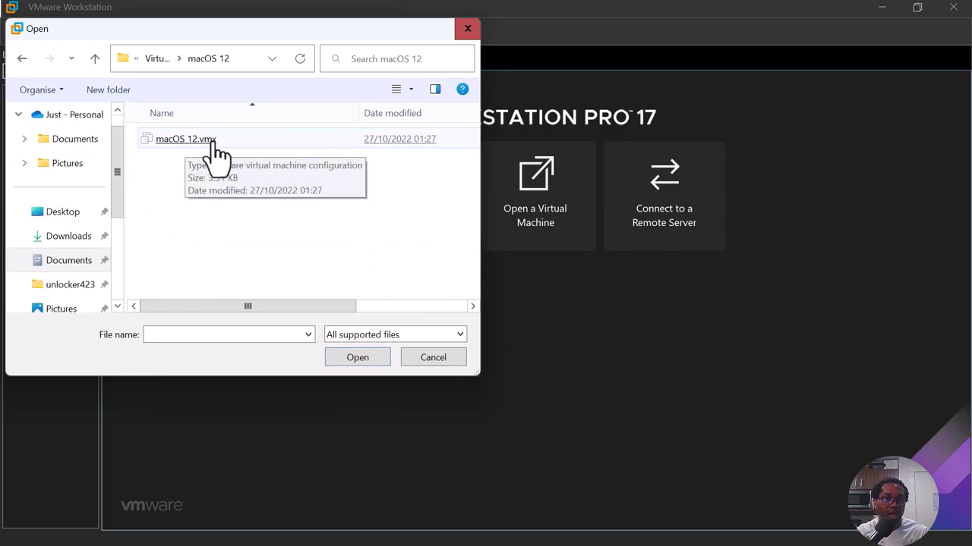
{"action": "double_click", "coordinate": [198, 145]}
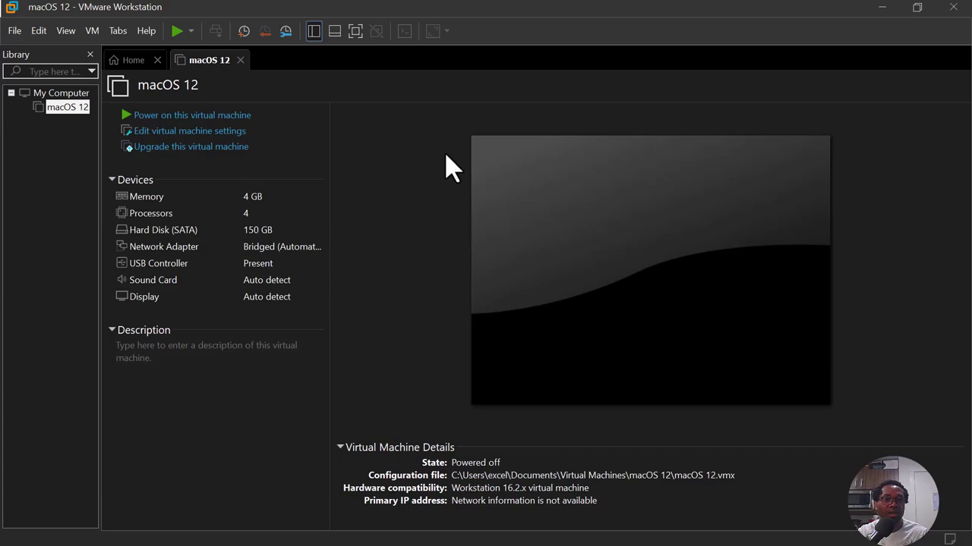
- Upgrade the macOS 12 virtual machine's hardware compatibility to Workstation 17.x, altering this virtual machine instead of cloning it
{"action": "left_click", "coordinate": [225, 151]}
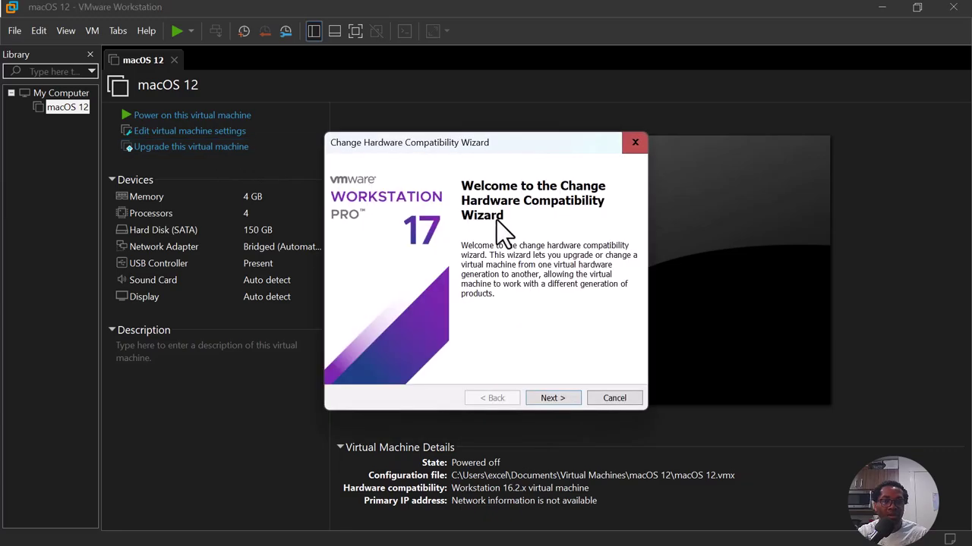
{"action": "left_click", "coordinate": [552, 400]}
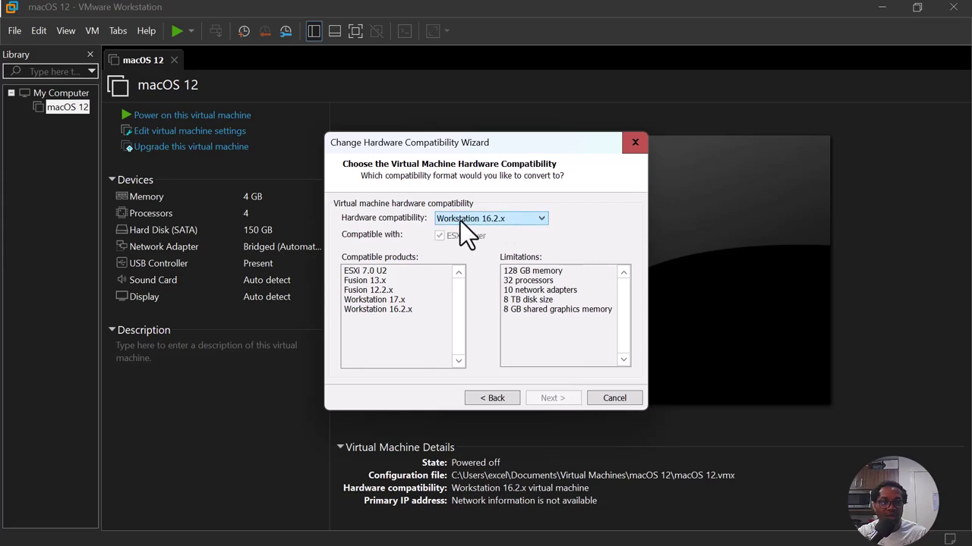
{"action": "left_click", "coordinate": [516, 220]}
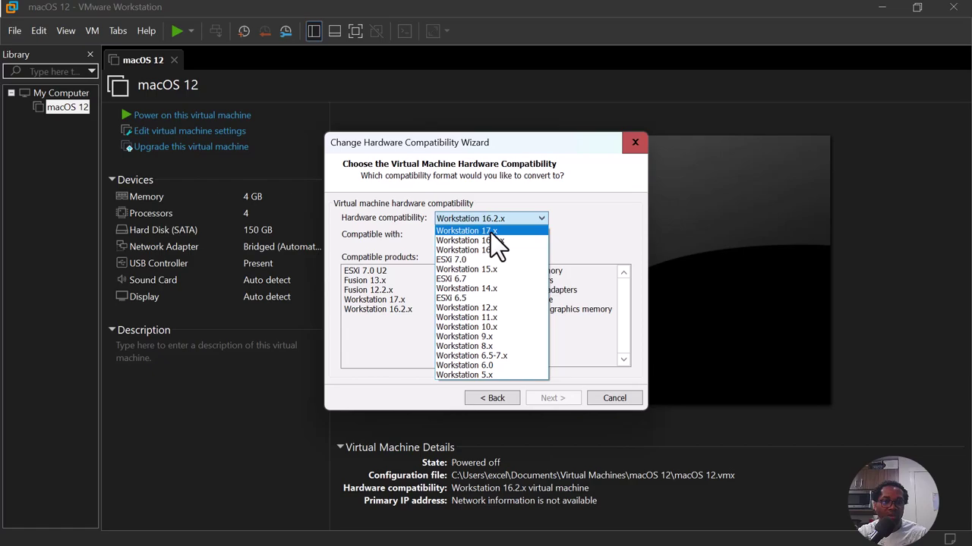
{"action": "left_click", "coordinate": [495, 231]}
{"action": "left_click", "coordinate": [560, 402]}
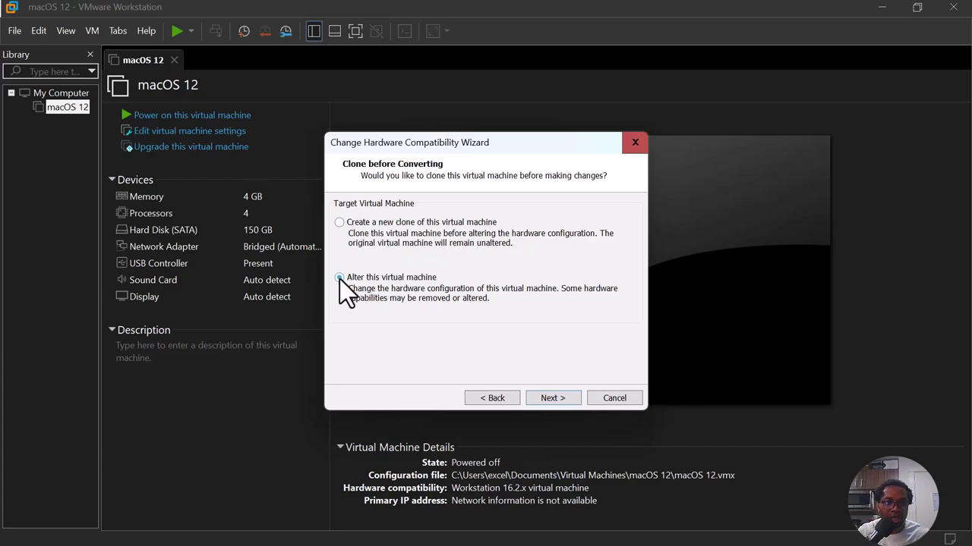
{"action": "left_click", "coordinate": [559, 400]}
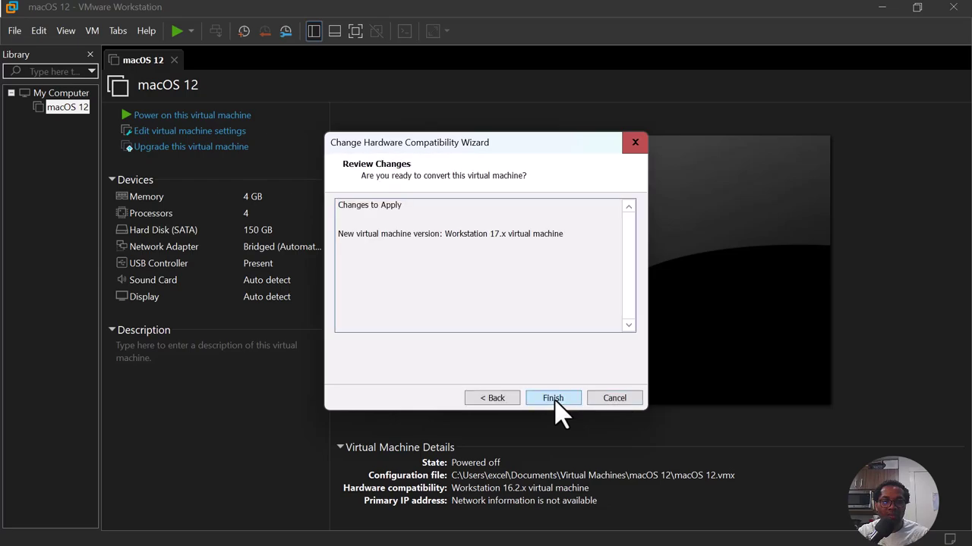
{"action": "left_click", "coordinate": [552, 400]}
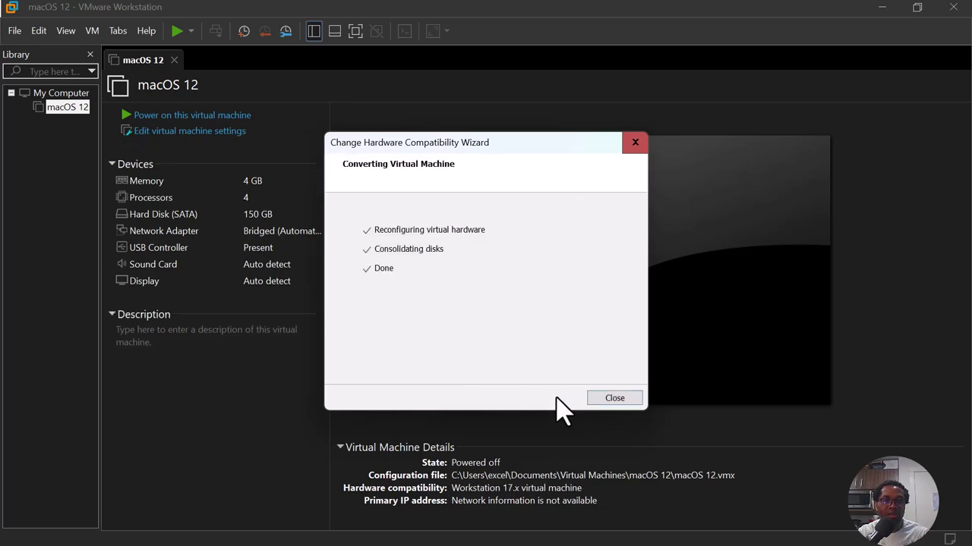
{"action": "left_click", "coordinate": [616, 401]}
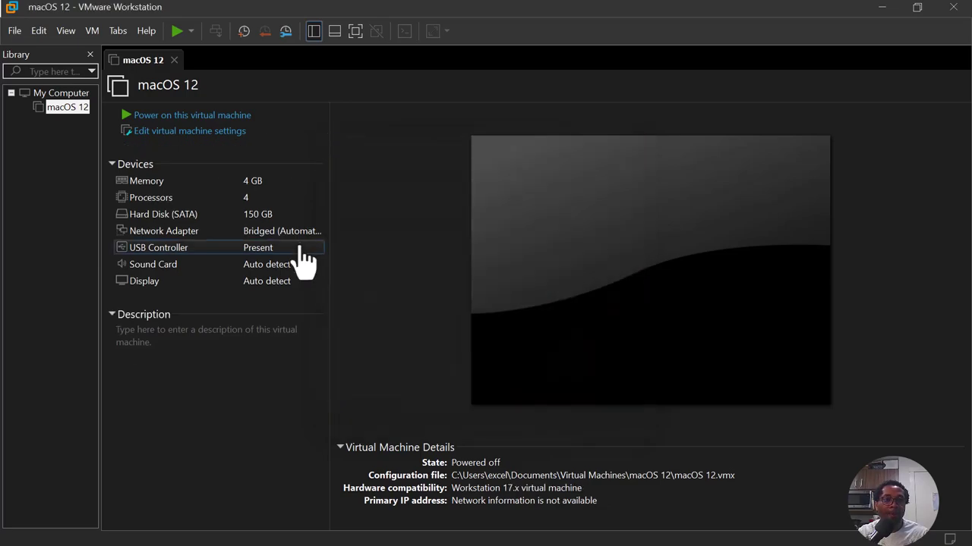
- Review the macOS 12 virtual machine's hardware and general options, including its network adapter connection, and accept the settings
{"action": "left_click", "coordinate": [201, 138]}
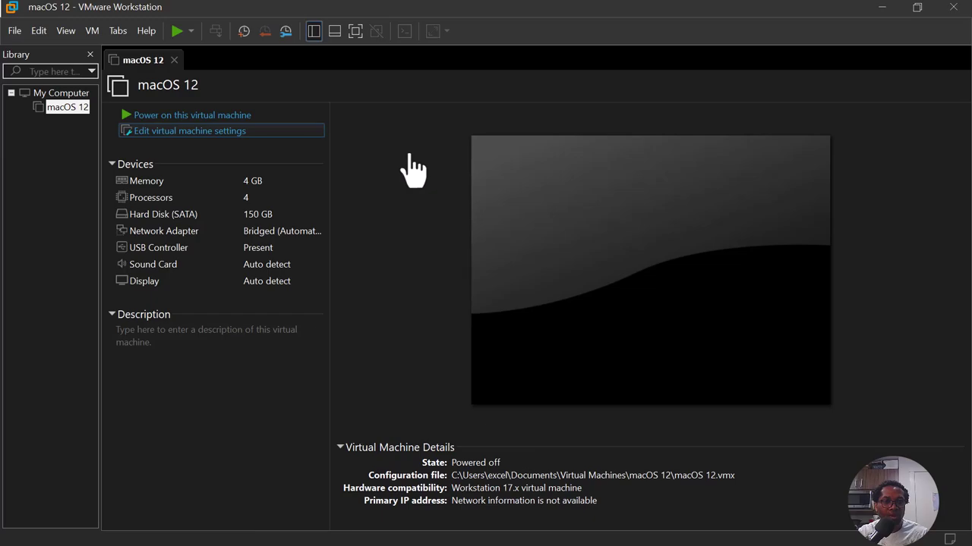
{"action": "left_click", "coordinate": [268, 136]}
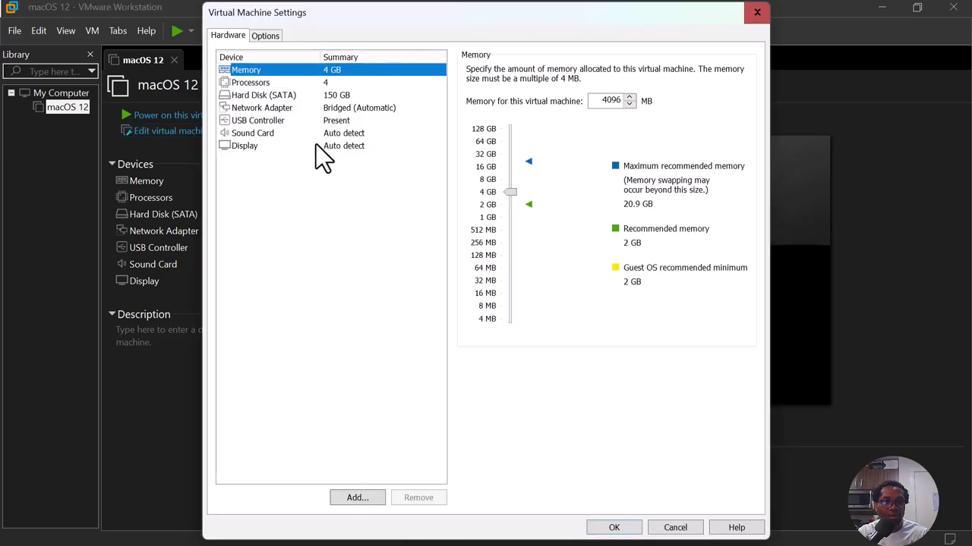
{"action": "left_click", "coordinate": [266, 34]}
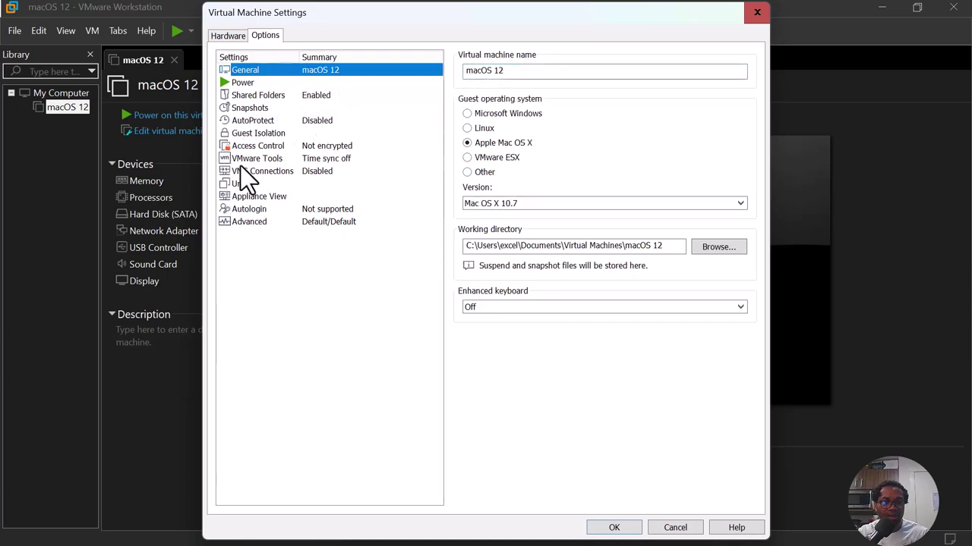
{"action": "left_click", "coordinate": [223, 36]}
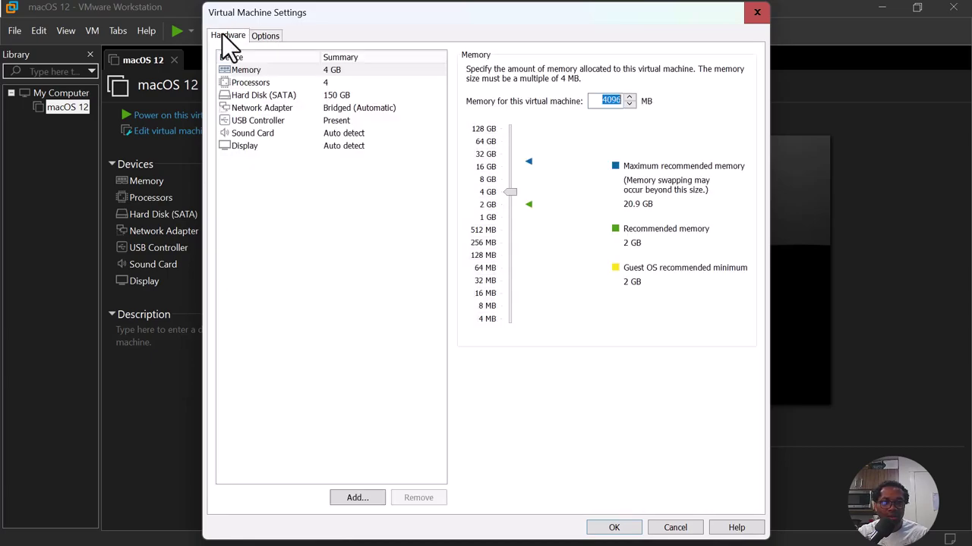
{"action": "left_click", "coordinate": [343, 109]}
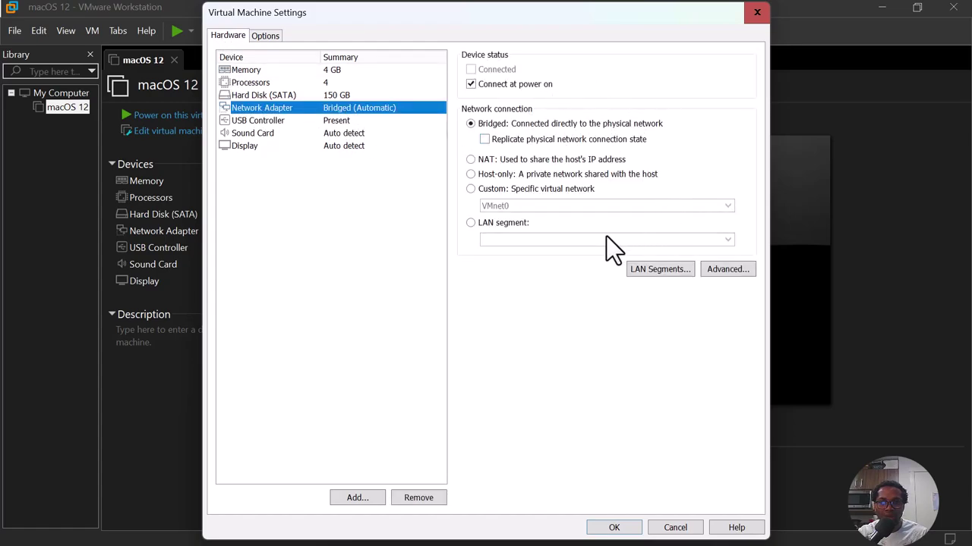
{"action": "left_click", "coordinate": [614, 528]}
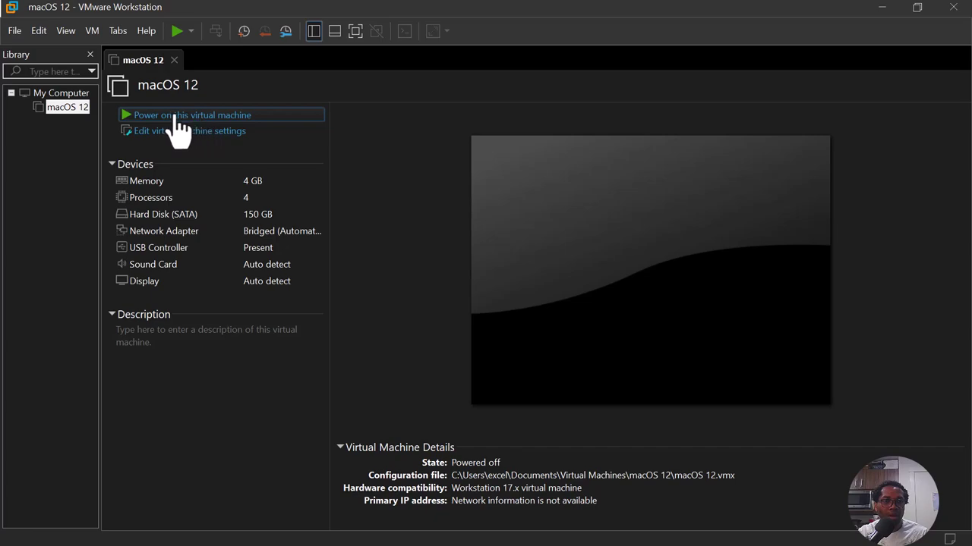
- Start the macOS 12 virtual machine in full screen with the toolbar unpinned, and sign in with the account password
{"action": "left_click", "coordinate": [204, 116]}
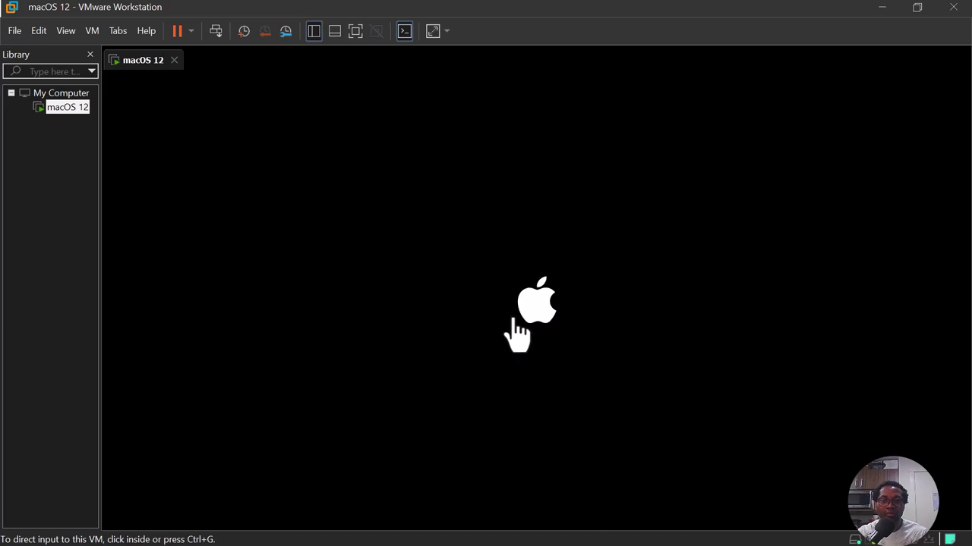
{"action": "left_click", "coordinate": [354, 31]}
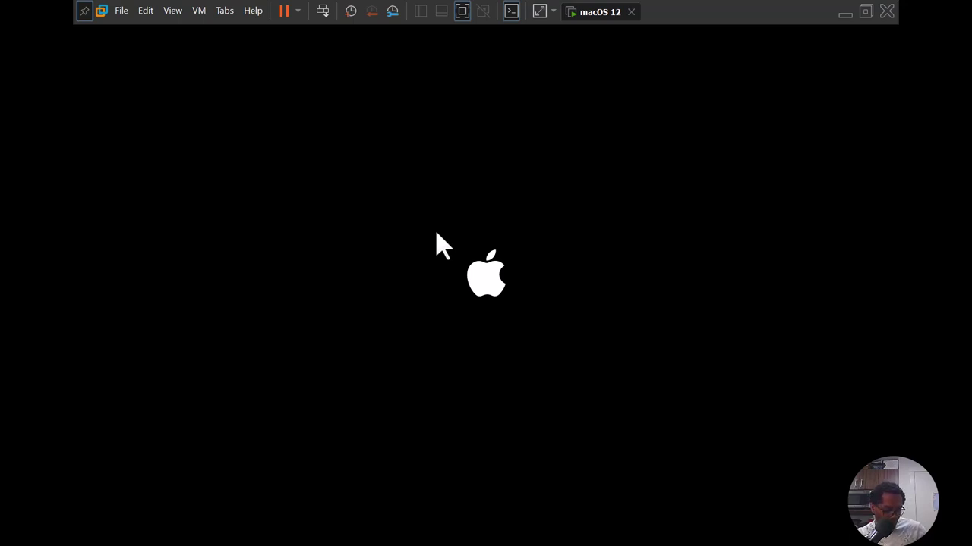
{"action": "left_click", "coordinate": [85, 11]}
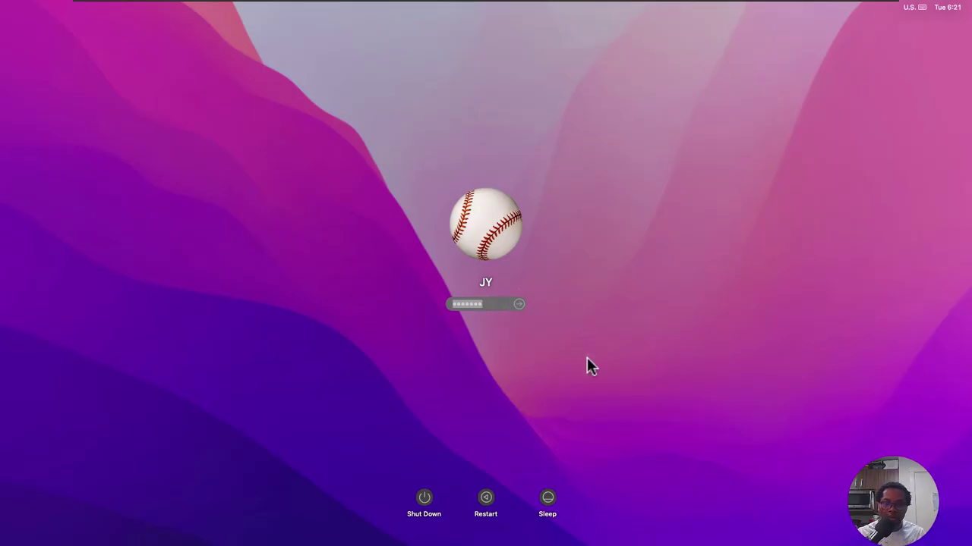
{"action": "key", "text": "Return"}
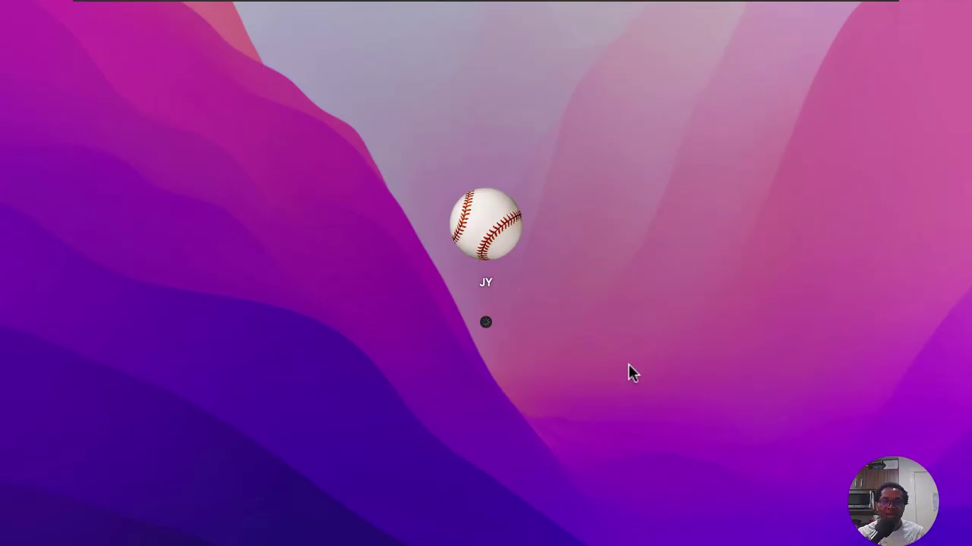
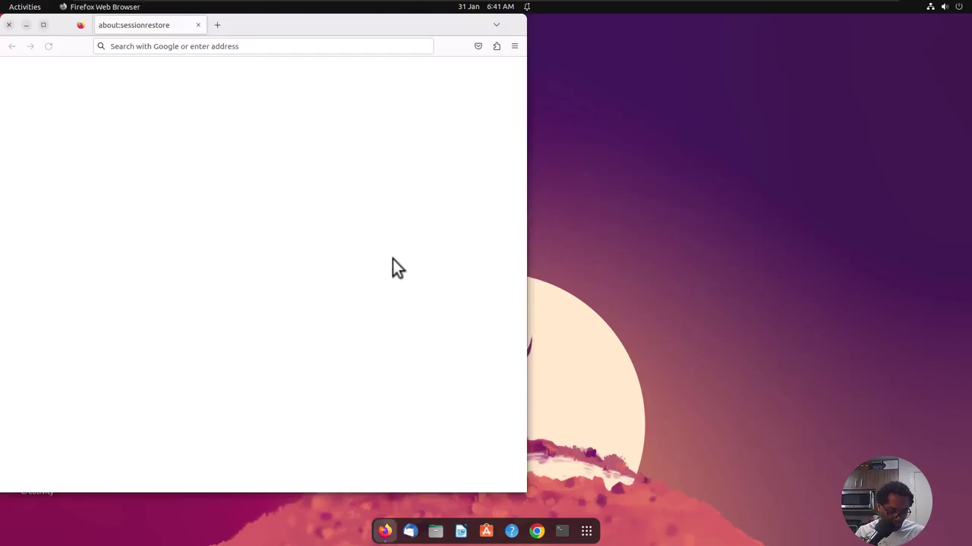
- Search the web for "google" from a new Firefox tab in the Ubuntu virtual machine
{"action": "left_click", "coordinate": [217, 26]}
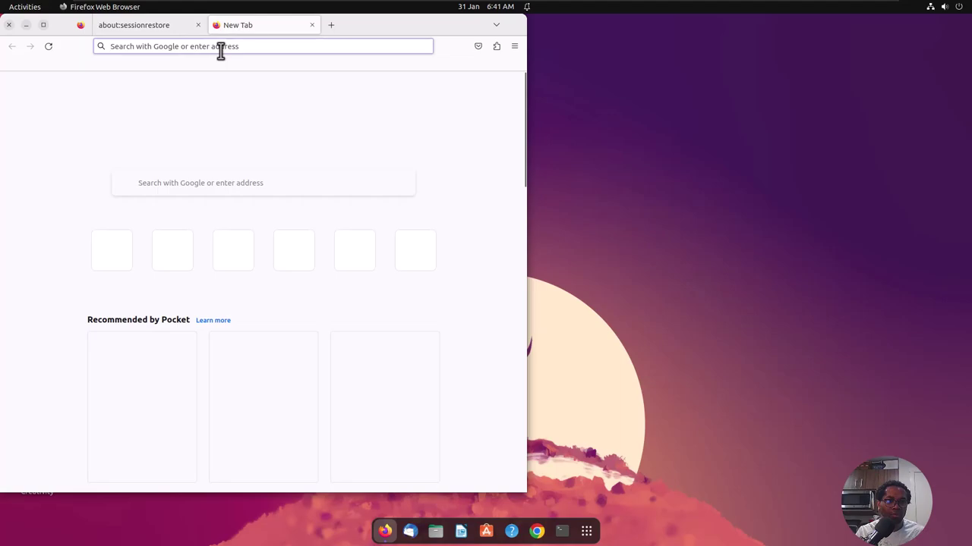
{"action": "type", "text": "goo"}
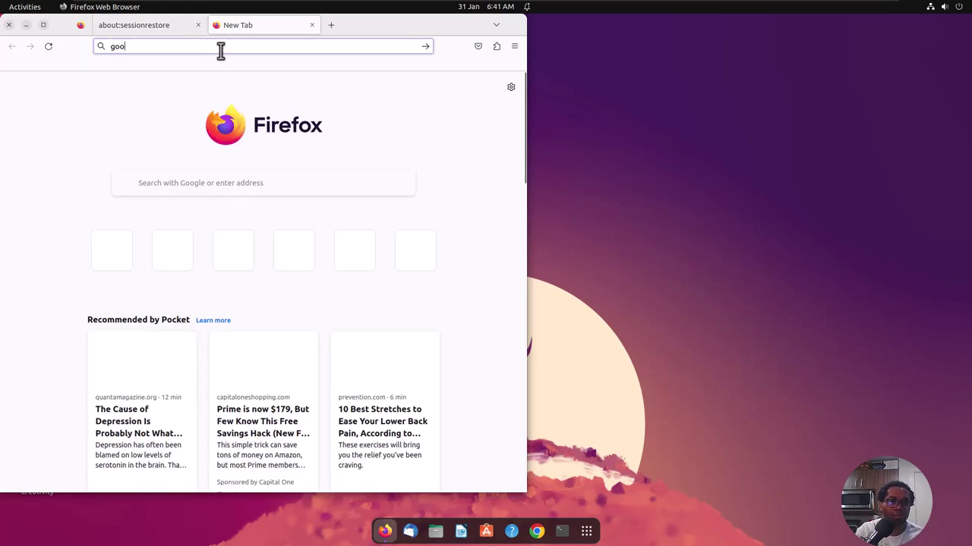
{"action": "type", "text": "gle"}
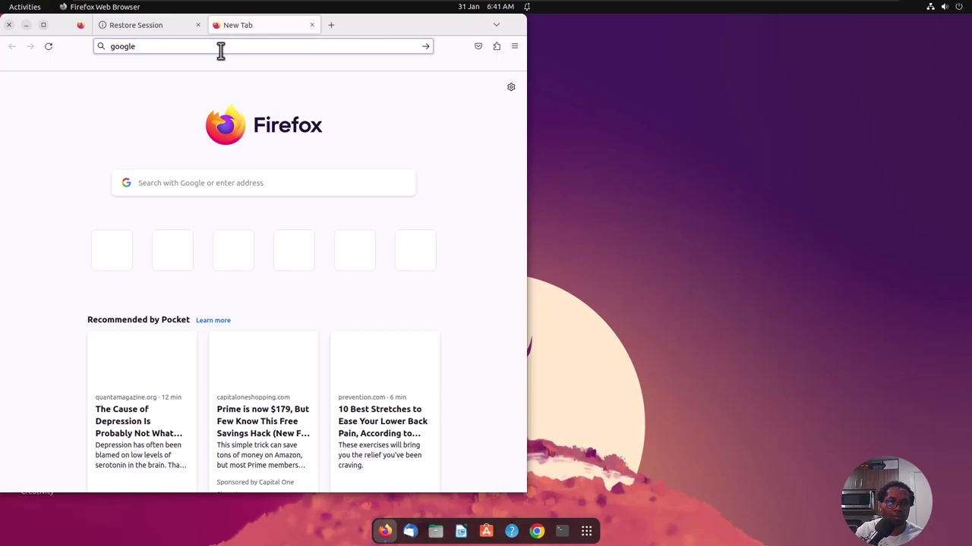
{"action": "key", "text": "Return"}
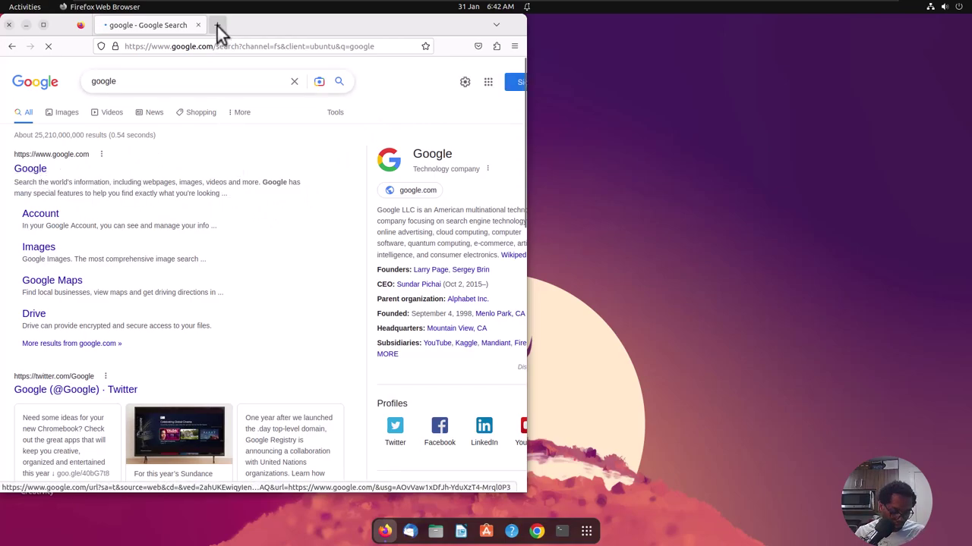
- Load youtube.com in another new tab, check the Google tab meanwhile, and return to the YouTube tab
{"action": "key", "text": "ctrl+t"}
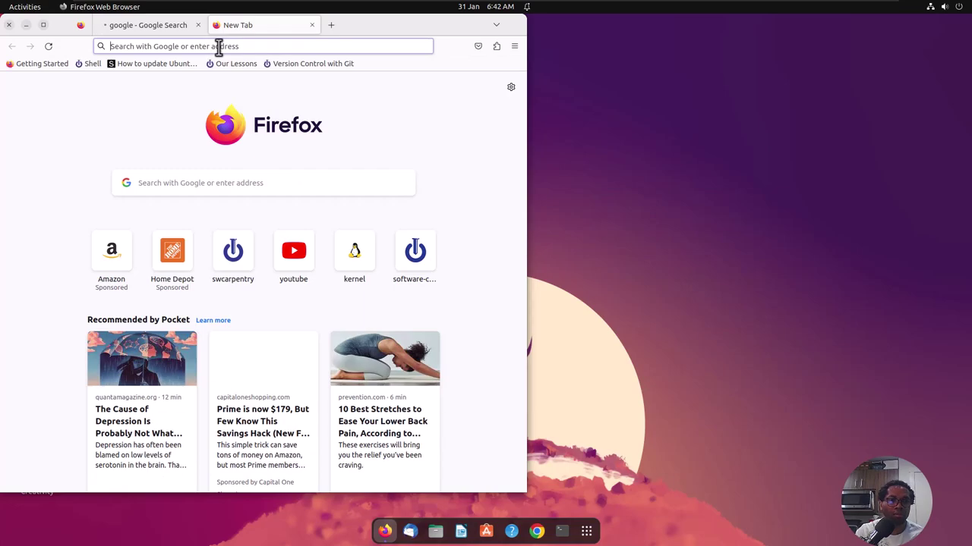
{"action": "type", "text": "yout"}
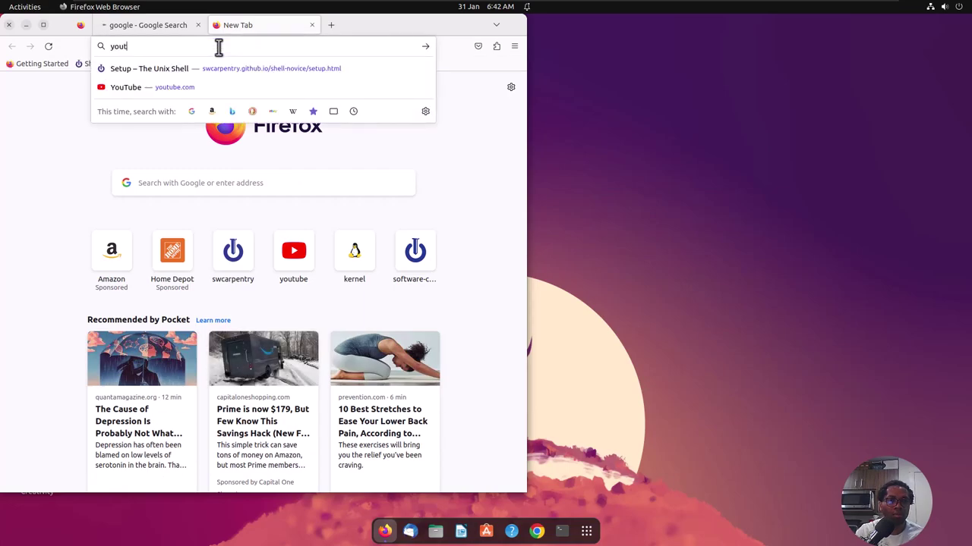
{"action": "type", "text": "ube"}
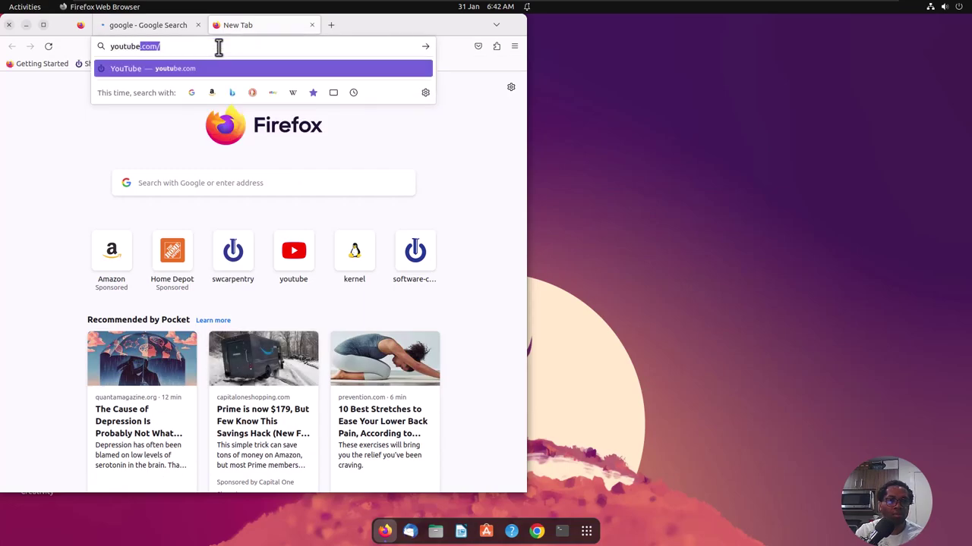
{"action": "key", "text": "Return"}
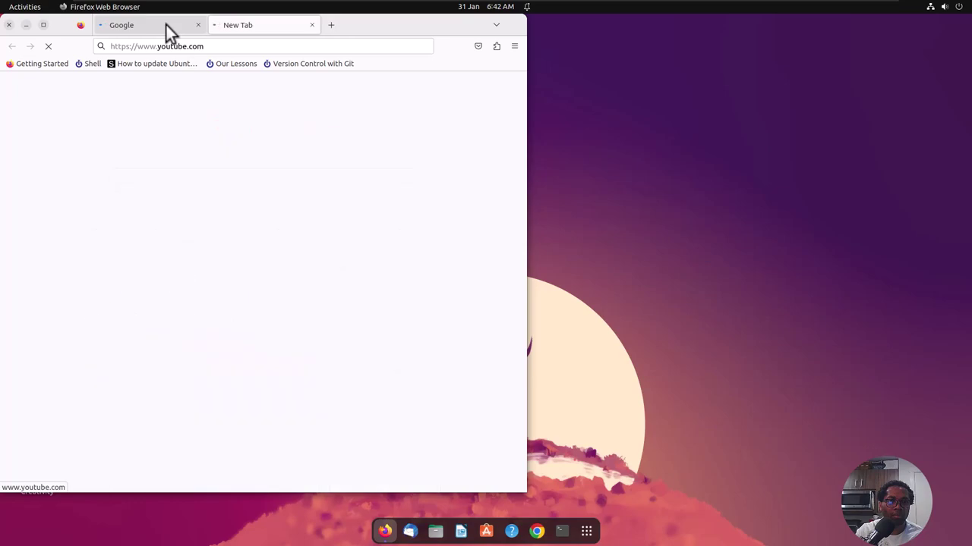
{"action": "left_click", "coordinate": [167, 25]}
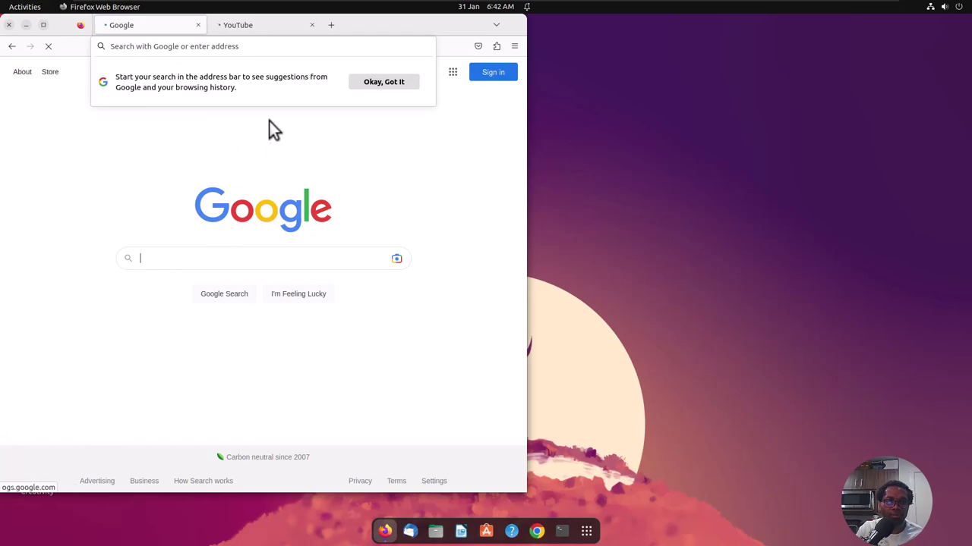
{"action": "left_click", "coordinate": [252, 27]}
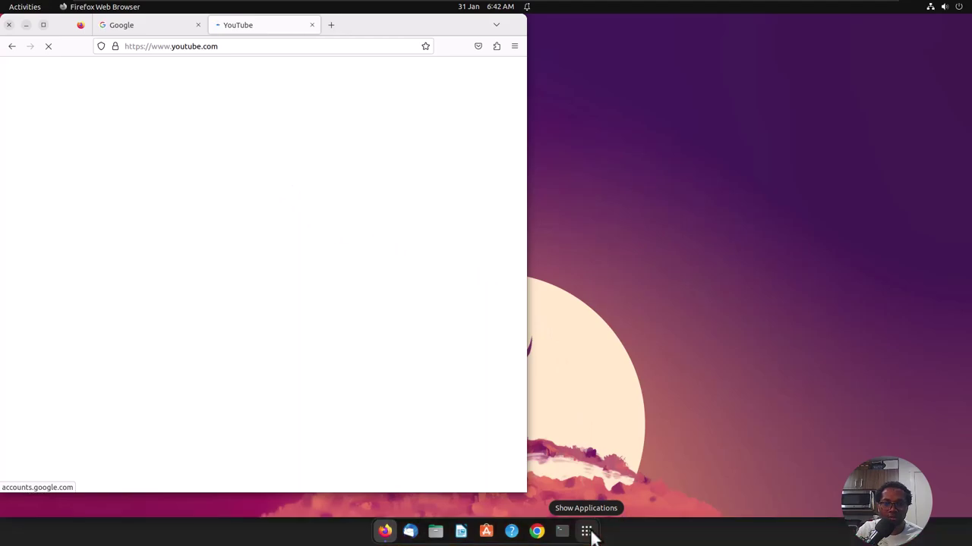
- Look through the overview of installed Ubuntu applications and return to the YouTube page
{"action": "left_click", "coordinate": [591, 535]}
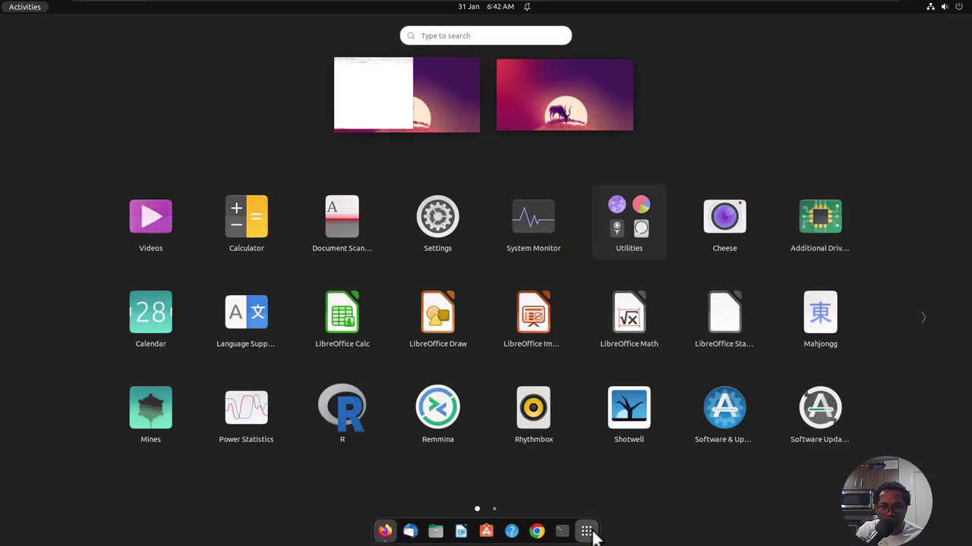
{"action": "left_click", "coordinate": [595, 535]}
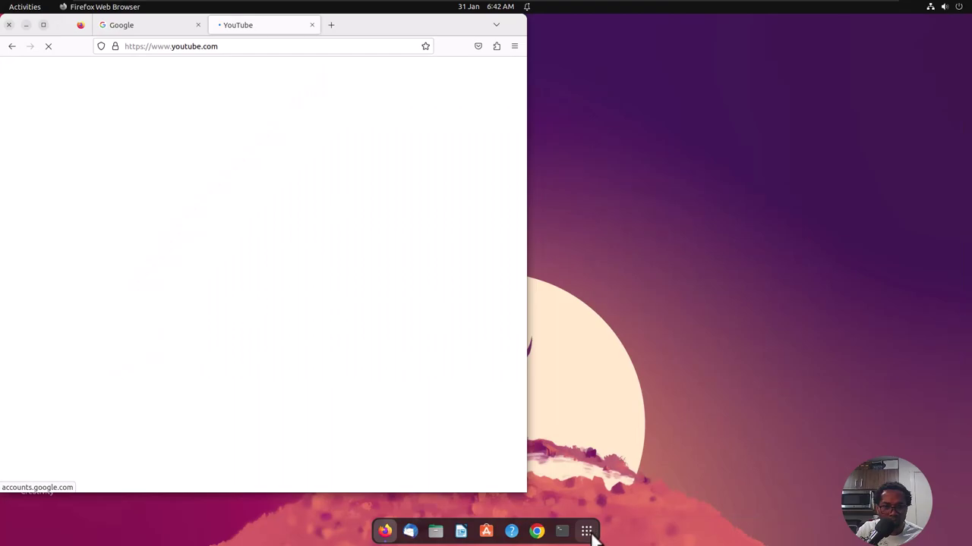
{"action": "left_click", "coordinate": [587, 533]}
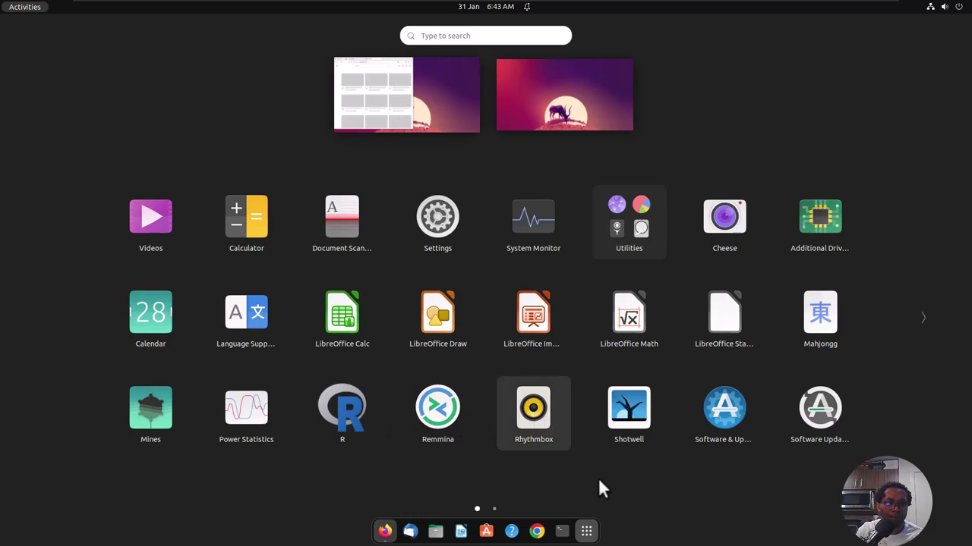
{"action": "left_click", "coordinate": [592, 532]}
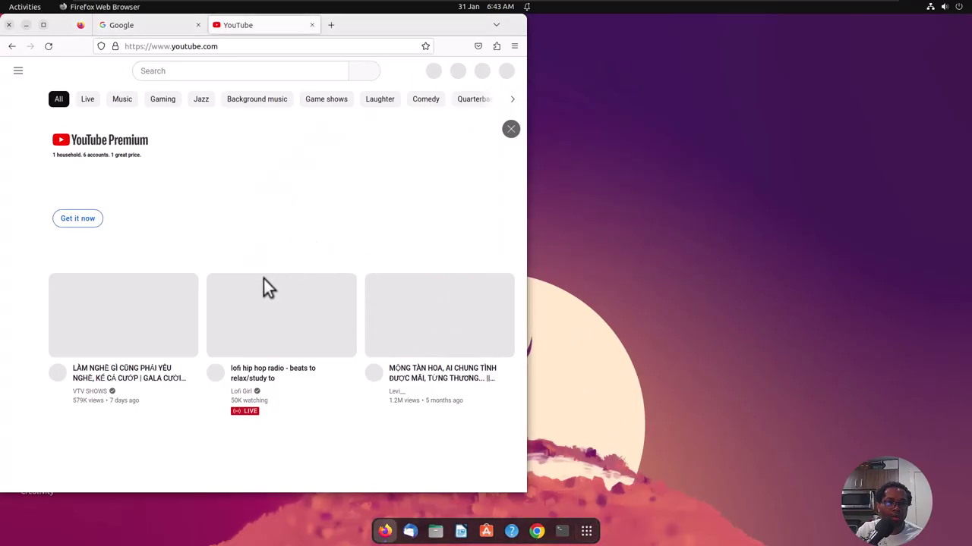
- Open the lofi hip hop radio live video, minimize Rhythmbox, and move the Firefox window closer to the middle of the desktop
{"action": "left_click", "coordinate": [258, 321]}
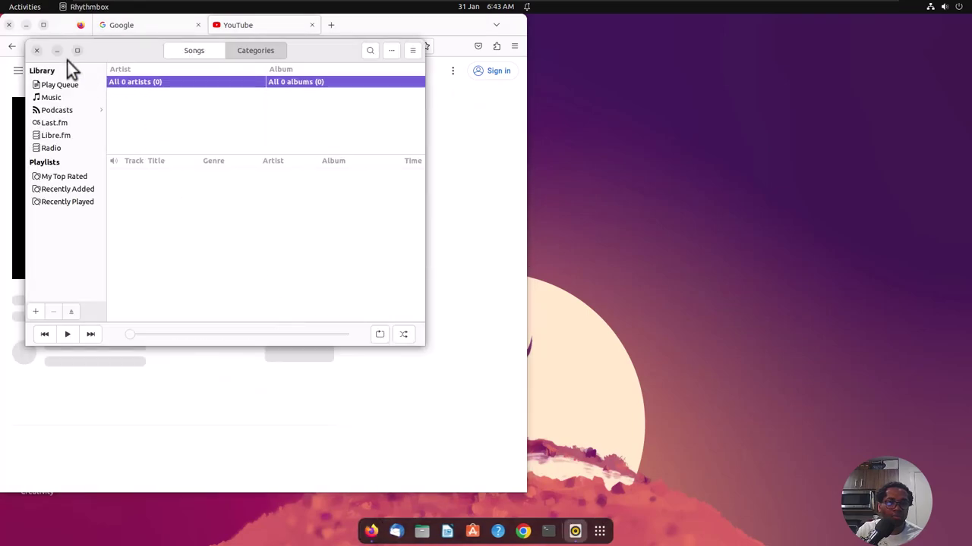
{"action": "left_click", "coordinate": [57, 51]}
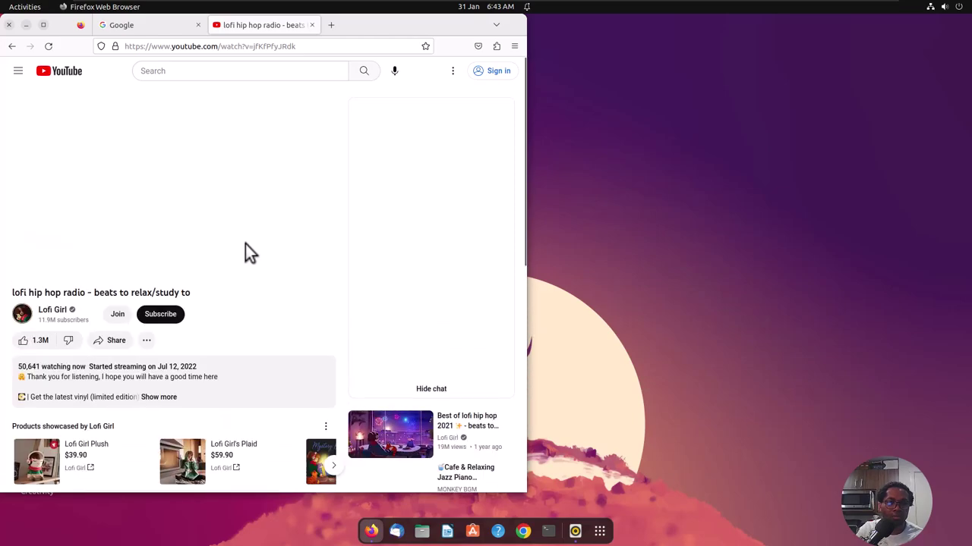
{"action": "left_click_drag", "start_coordinate": [377, 27], "coordinate": [495, 46]}
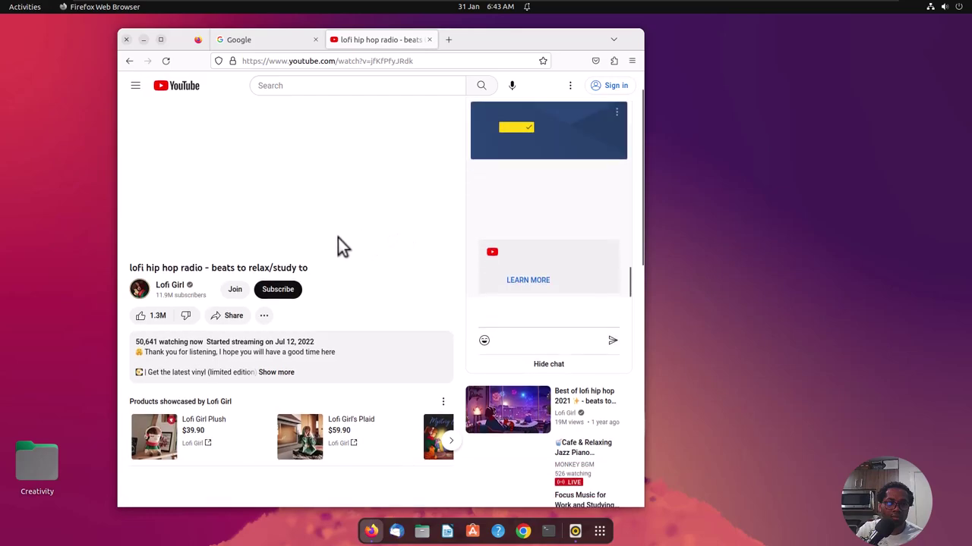
- Look over the lofi hip hop radio page, pause the live video, and close the Firefox window
{"action": "scroll", "coordinate": [338, 237], "scroll_direction": "down", "scroll_amount": 3}
{"action": "scroll", "coordinate": [338, 238], "scroll_direction": "up", "scroll_amount": 3}
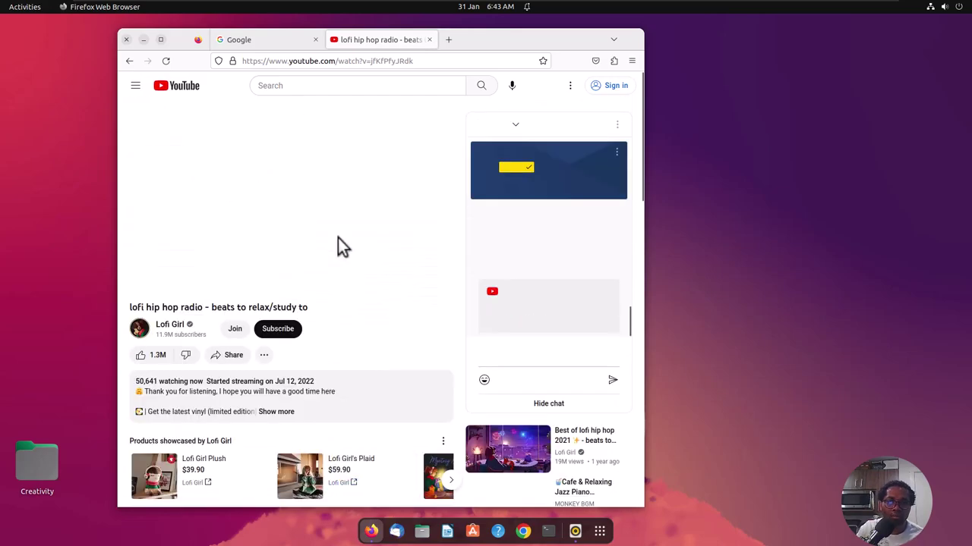
{"action": "scroll", "coordinate": [337, 237], "scroll_direction": "down", "scroll_amount": 2}
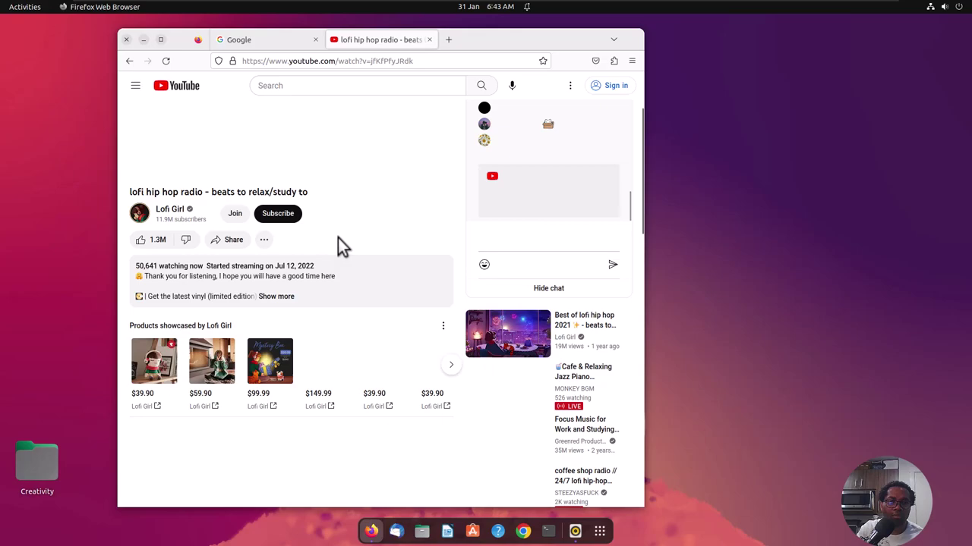
{"action": "scroll", "coordinate": [337, 238], "scroll_direction": "up", "scroll_amount": 2}
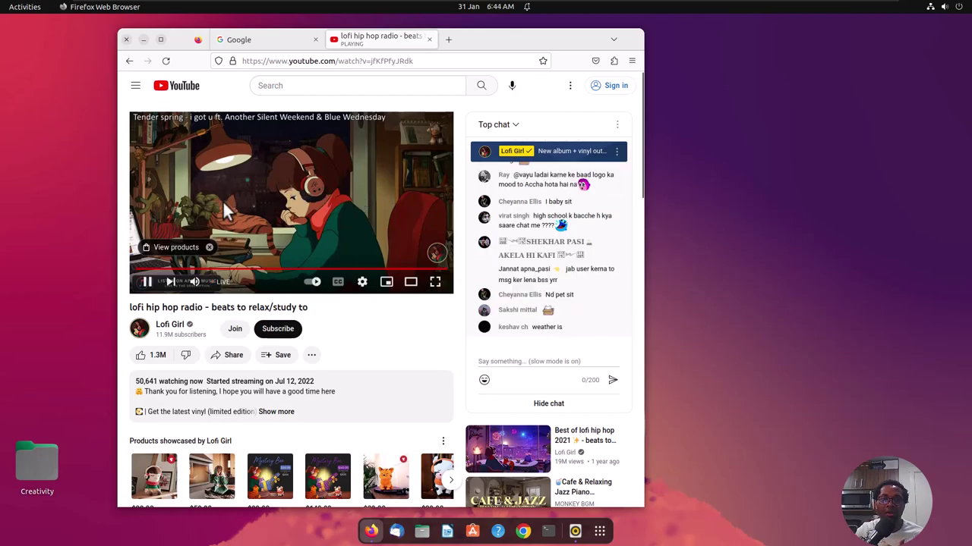
{"action": "left_click", "coordinate": [148, 283]}
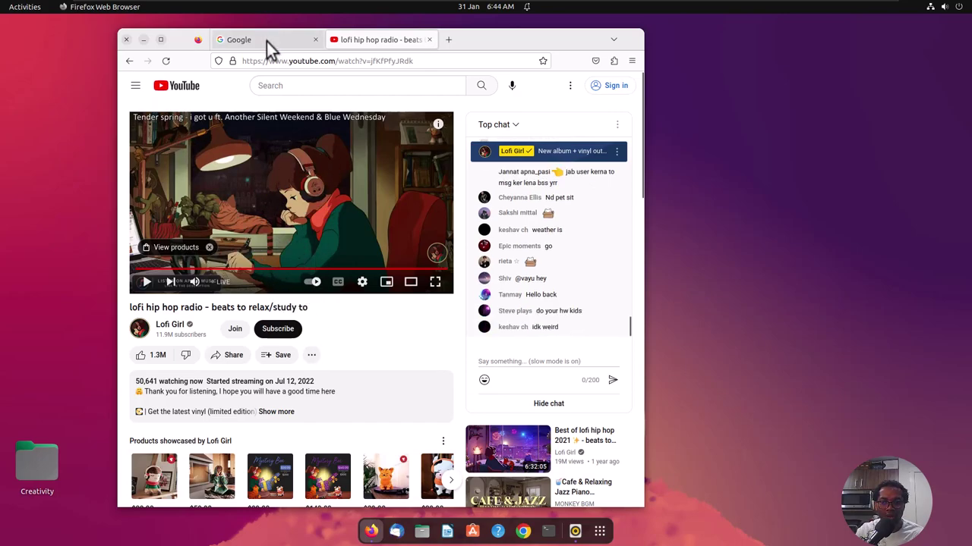
{"action": "left_click", "coordinate": [126, 40]}
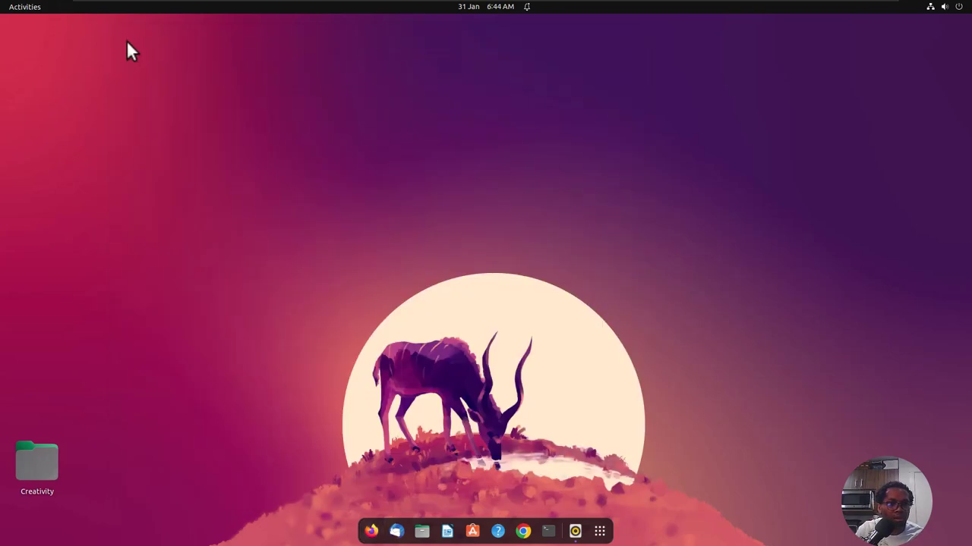
- Play the Jun 16 2016 episode of the Revisionist History podcast in Rhythmbox, and close the player
{"action": "left_click", "coordinate": [575, 531]}
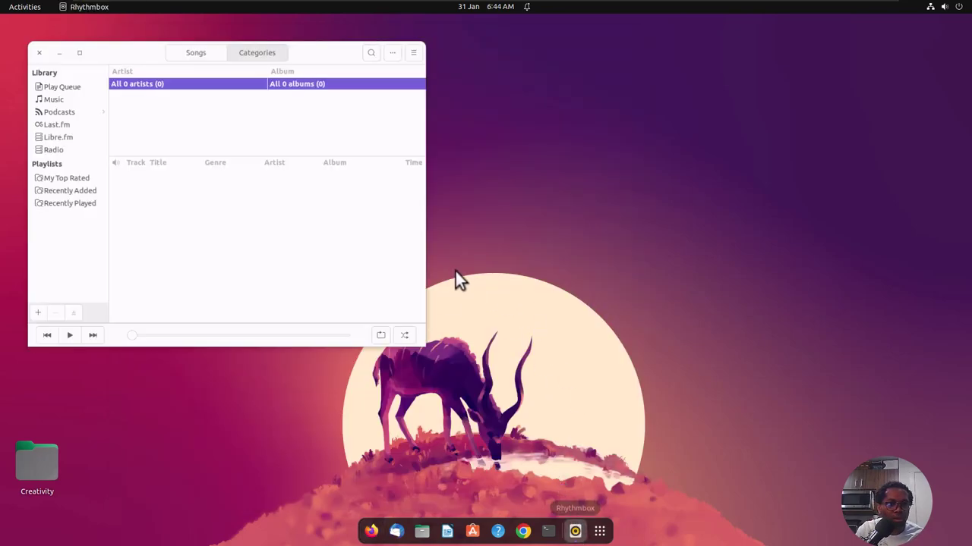
{"action": "left_click", "coordinate": [64, 114]}
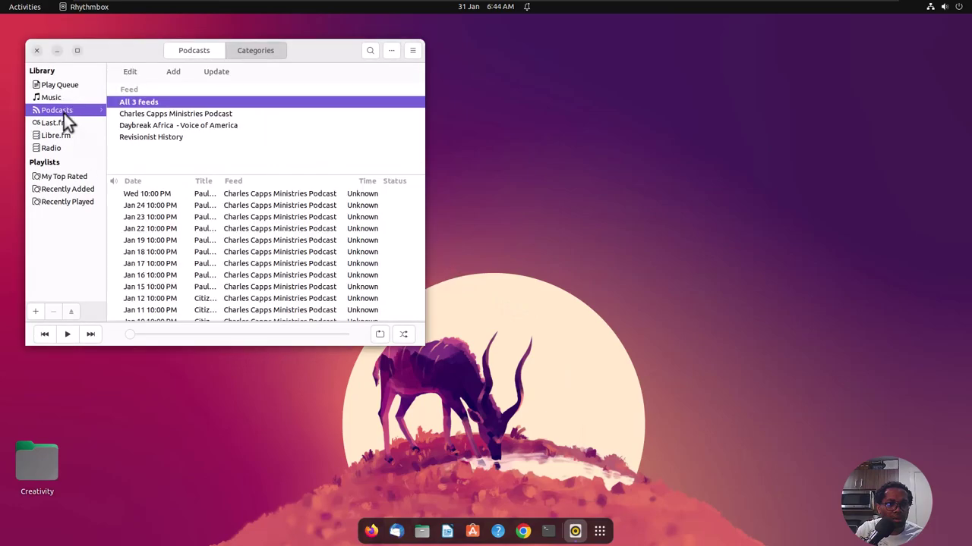
{"action": "left_click", "coordinate": [161, 139]}
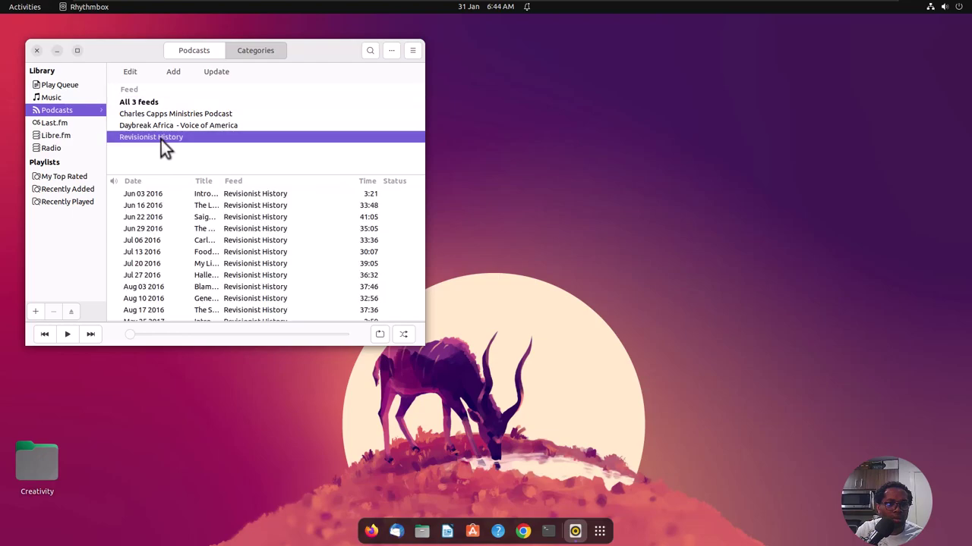
{"action": "left_click", "coordinate": [149, 206]}
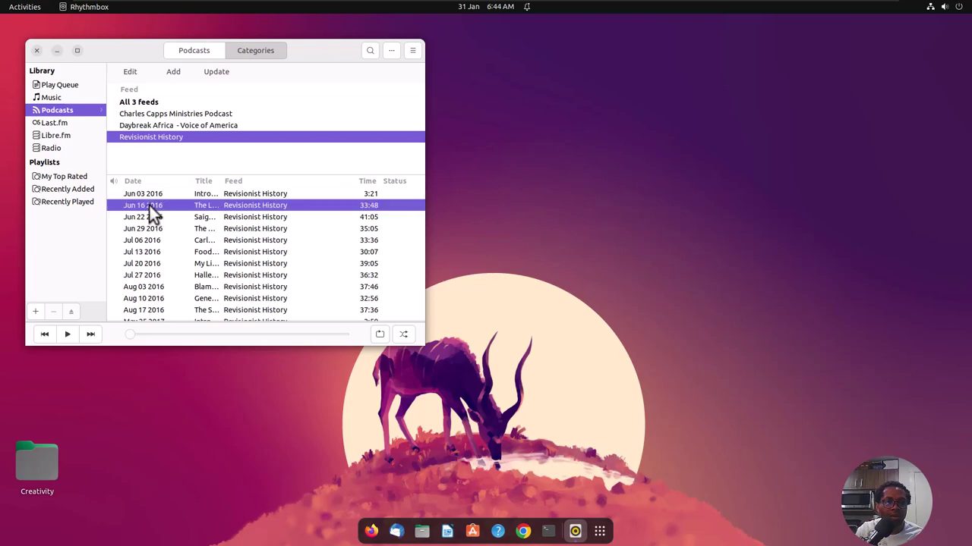
{"action": "left_click", "coordinate": [67, 334]}
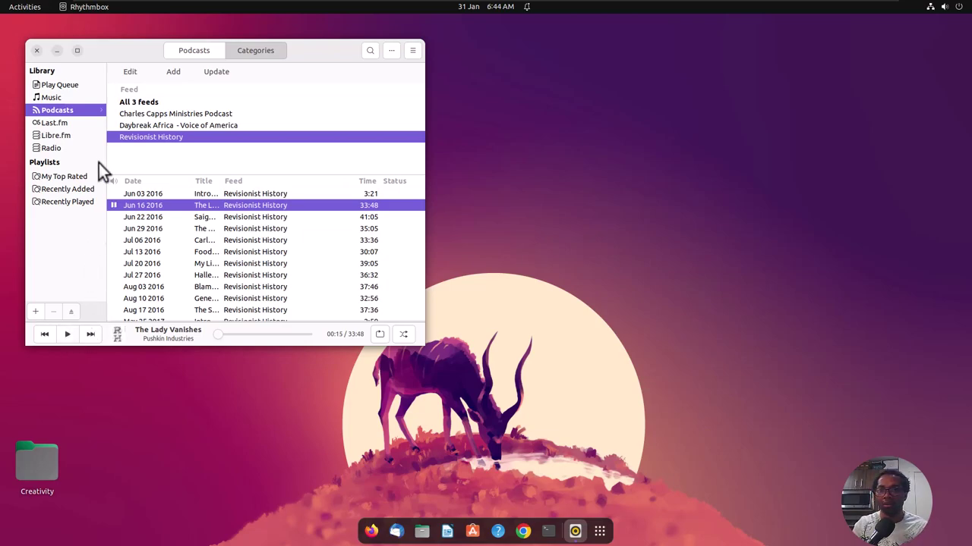
{"action": "left_click", "coordinate": [36, 51]}
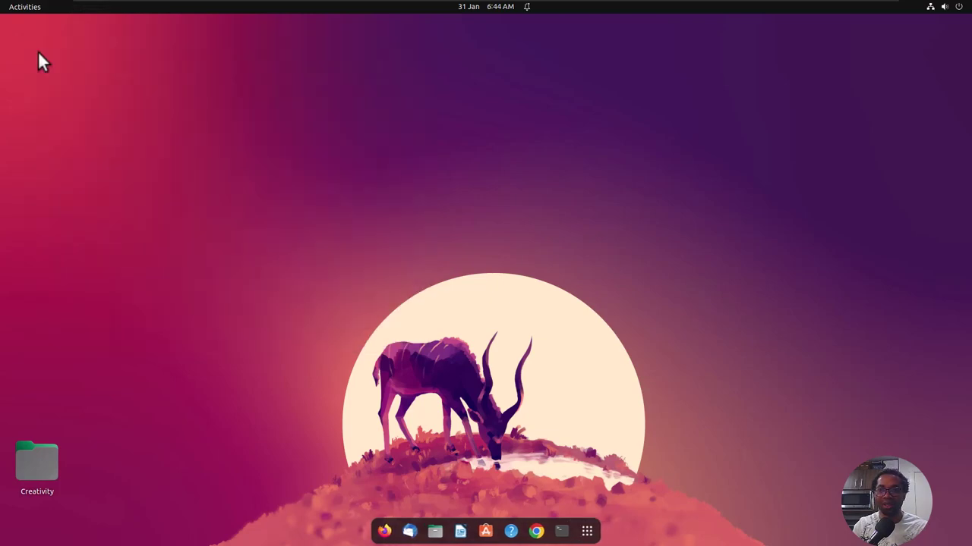
{"action": "left_click", "coordinate": [940, 10]}
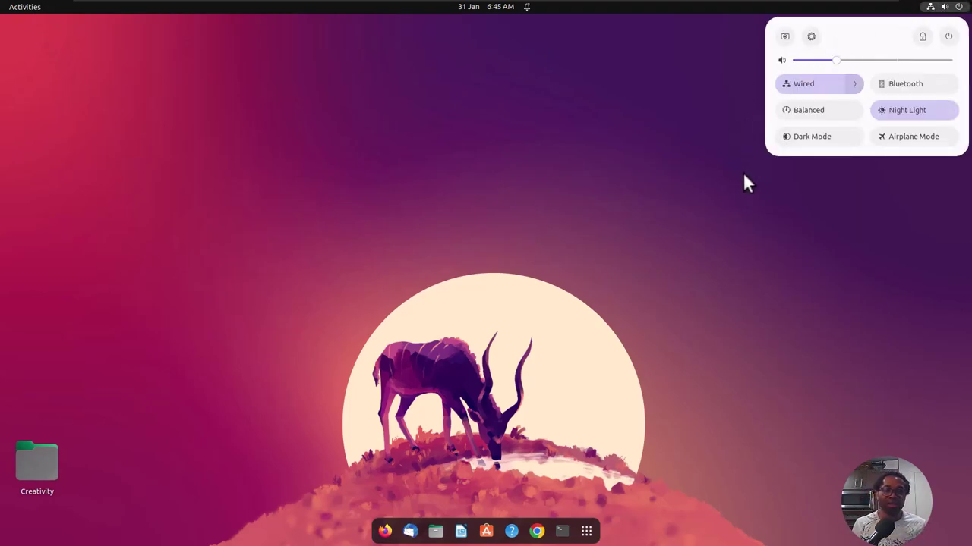
{"action": "left_click", "coordinate": [202, 165]}
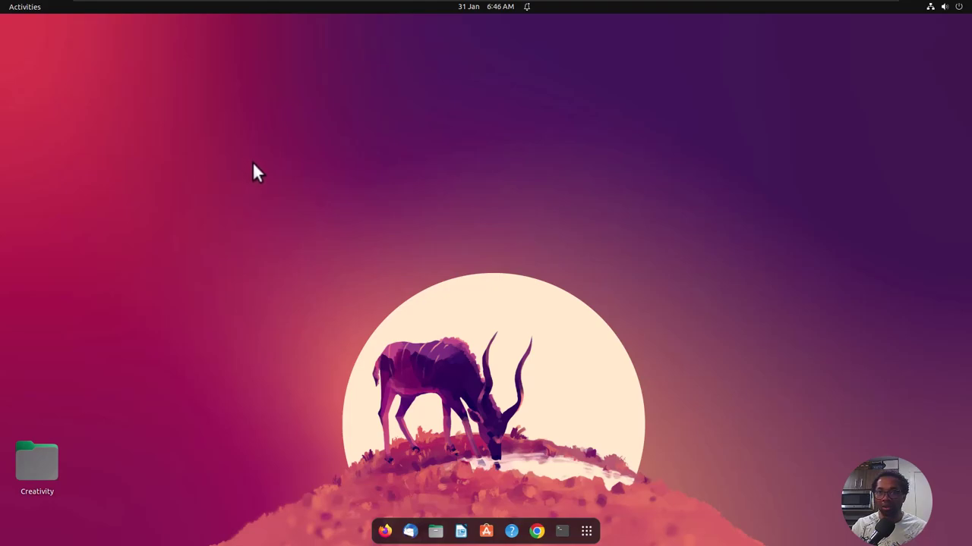
{"action": "left_click", "coordinate": [20, 9]}
{"action": "left_click", "coordinate": [12, 9]}
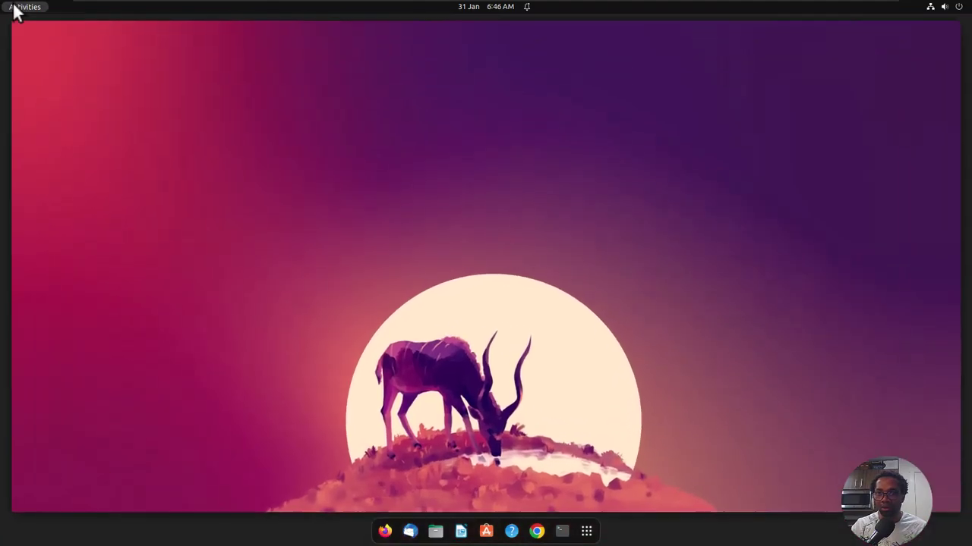
- Power off the Ubuntu guest system from within its desktop
{"action": "left_click", "coordinate": [961, 11]}
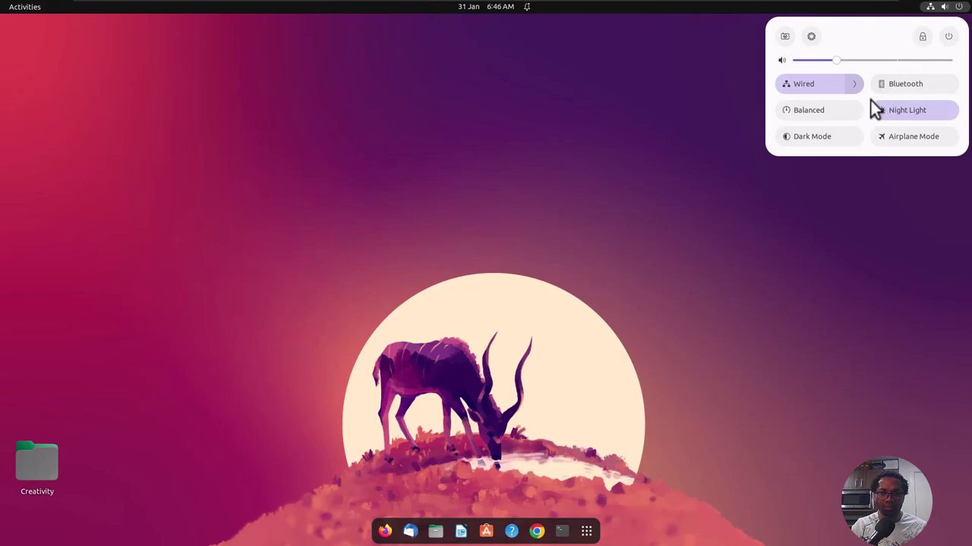
{"action": "left_click", "coordinate": [949, 38]}
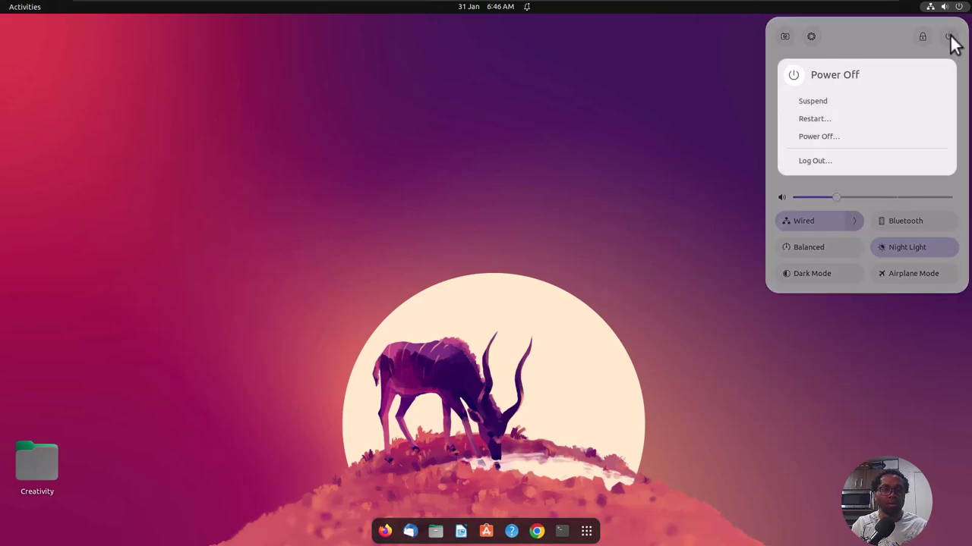
{"action": "left_click", "coordinate": [834, 137]}
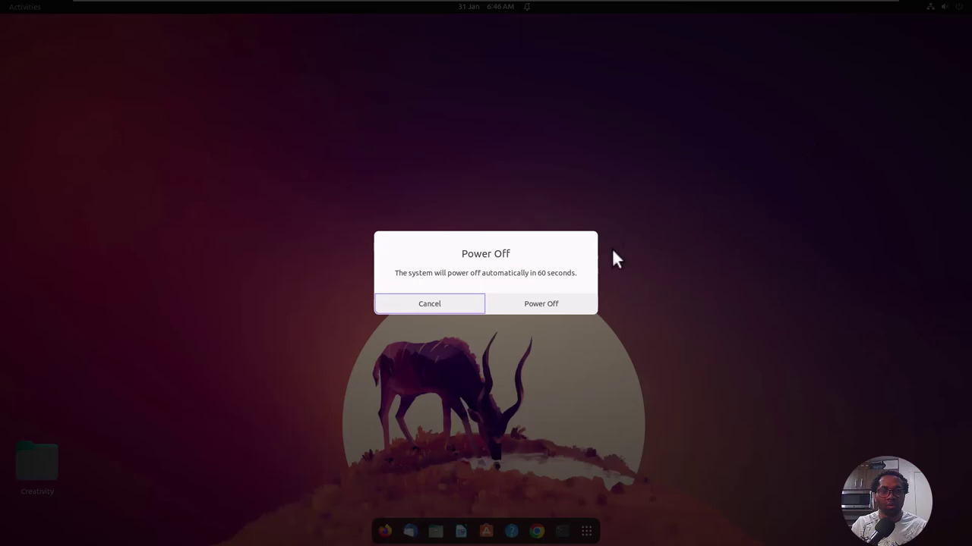
{"action": "key", "text": "Escape"}
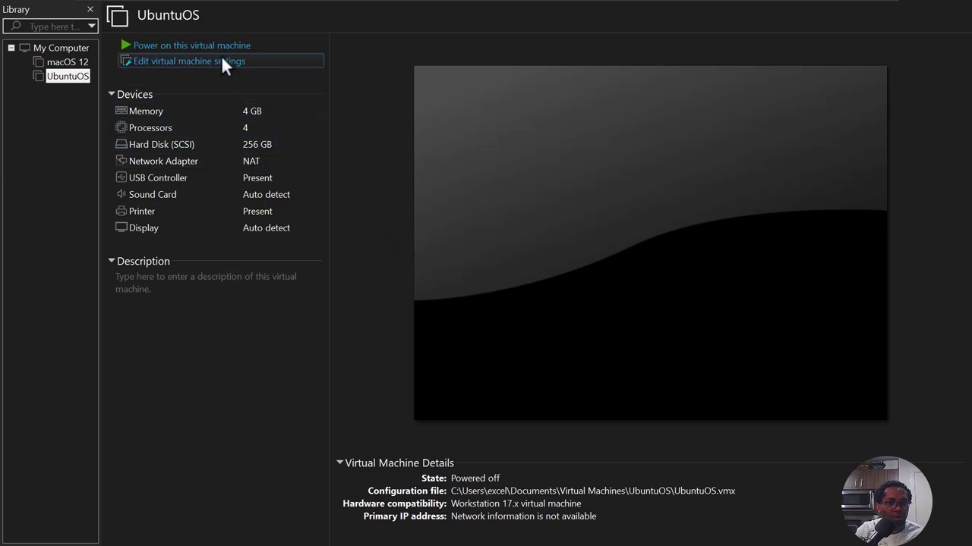
- Enable echo cancellation for the sound card of the macOS 12 virtual machine and save its settings
{"action": "left_click", "coordinate": [60, 62]}
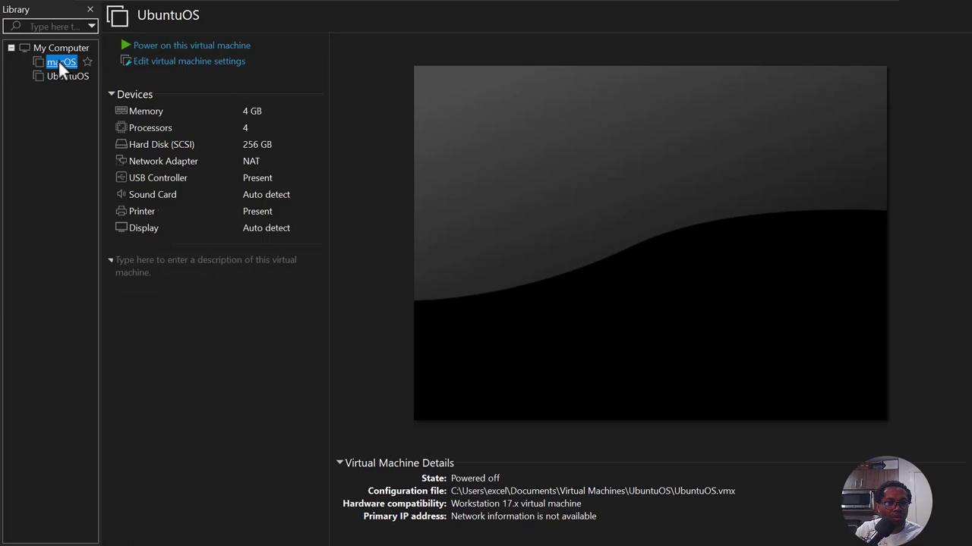
{"action": "left_click", "coordinate": [159, 62]}
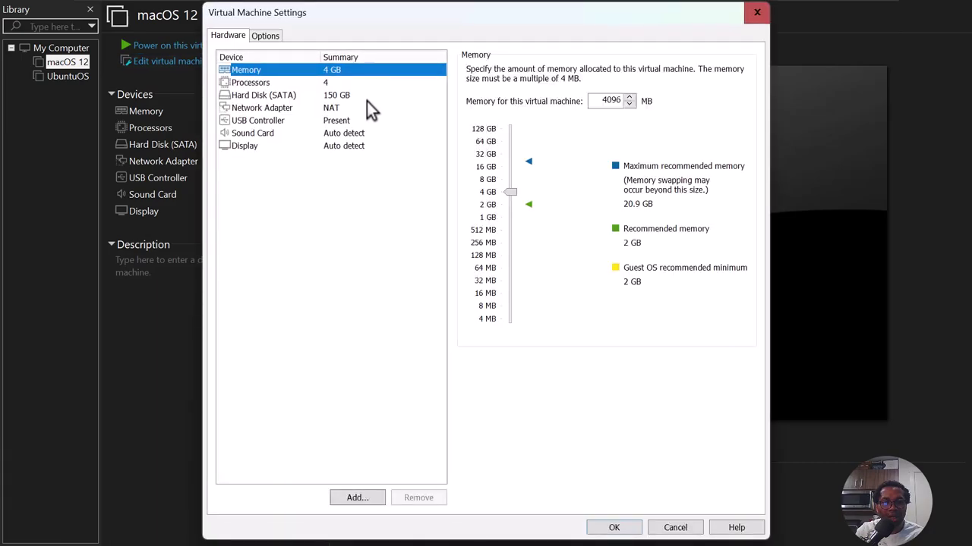
{"action": "left_click", "coordinate": [282, 135]}
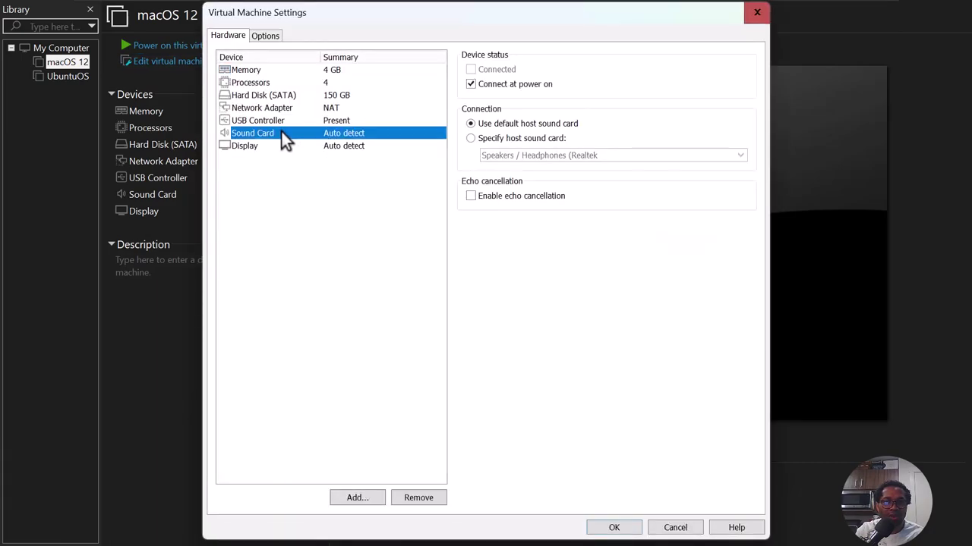
{"action": "left_click", "coordinate": [471, 196]}
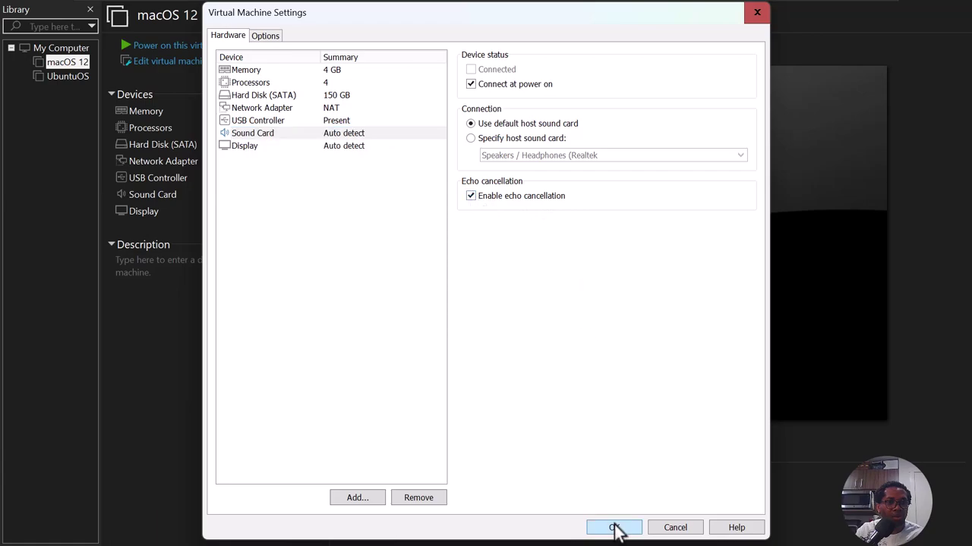
{"action": "key", "text": "Return"}
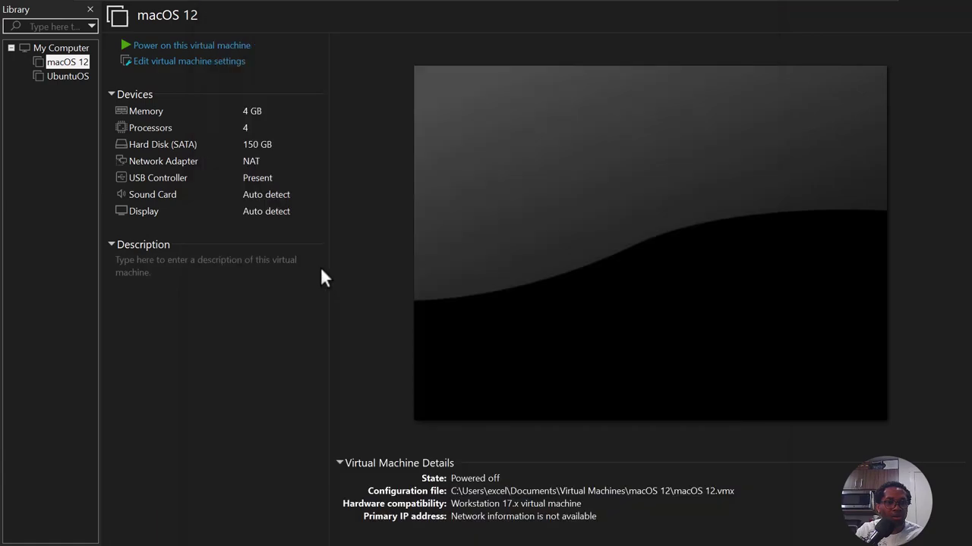
- Enable echo cancellation for the UbuntuOS virtual machine's sound card and save its settings
{"action": "left_click", "coordinate": [65, 77]}
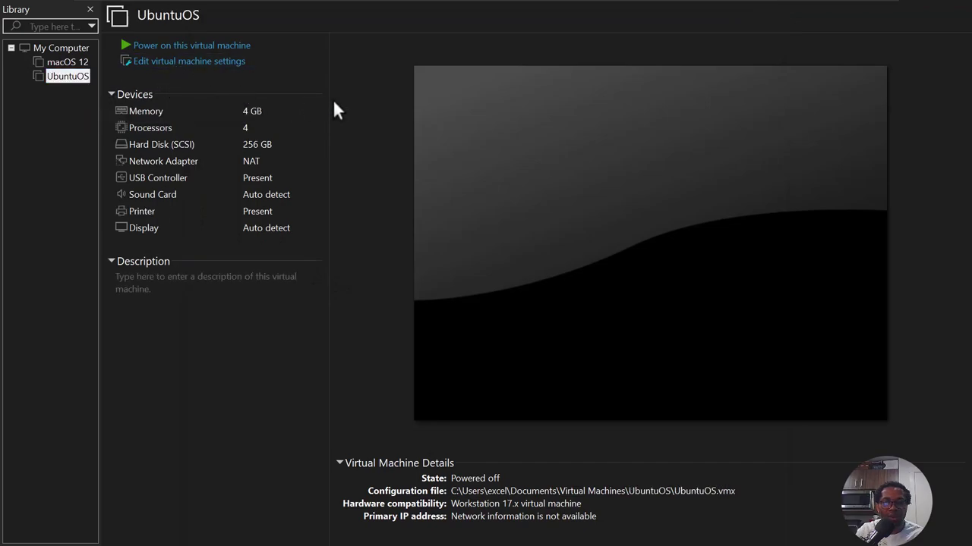
{"action": "key", "text": "ctrl+d"}
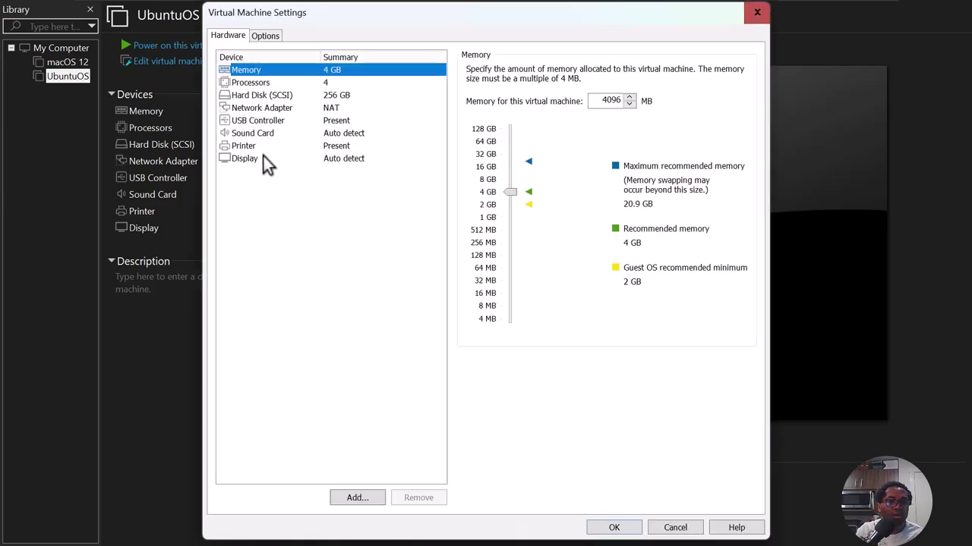
{"action": "left_click", "coordinate": [257, 134]}
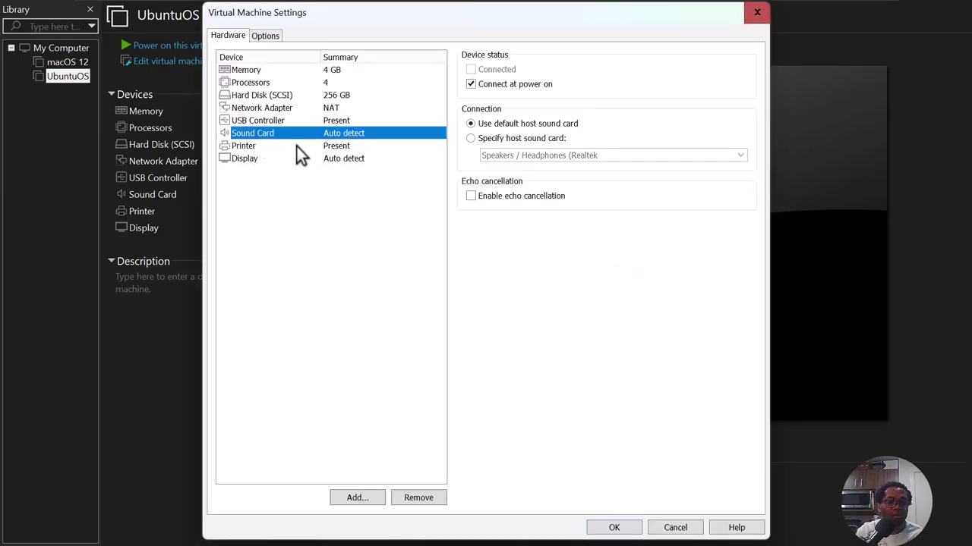
{"action": "left_click", "coordinate": [470, 197]}
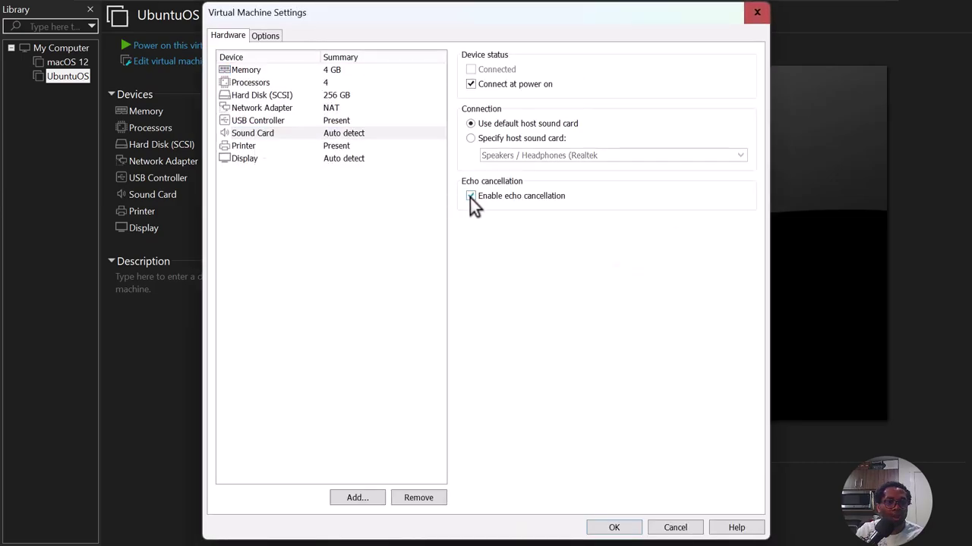
{"action": "left_click", "coordinate": [614, 527]}
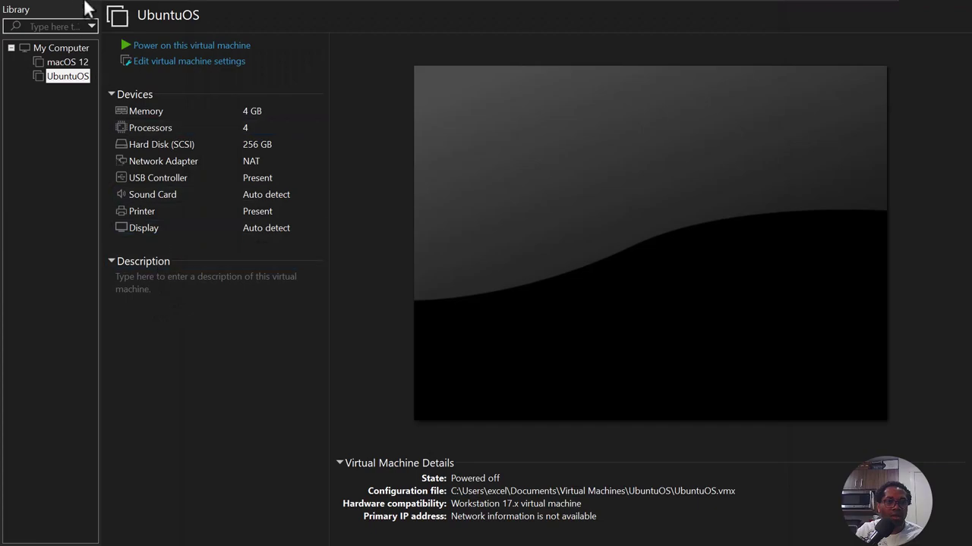
- Open the existing virtual machine Linux Red Hat.vmx from the Linux Red Hat folder in Documents\Virtual Machines
{"action": "mouse_move", "coordinate": [89, 6]}
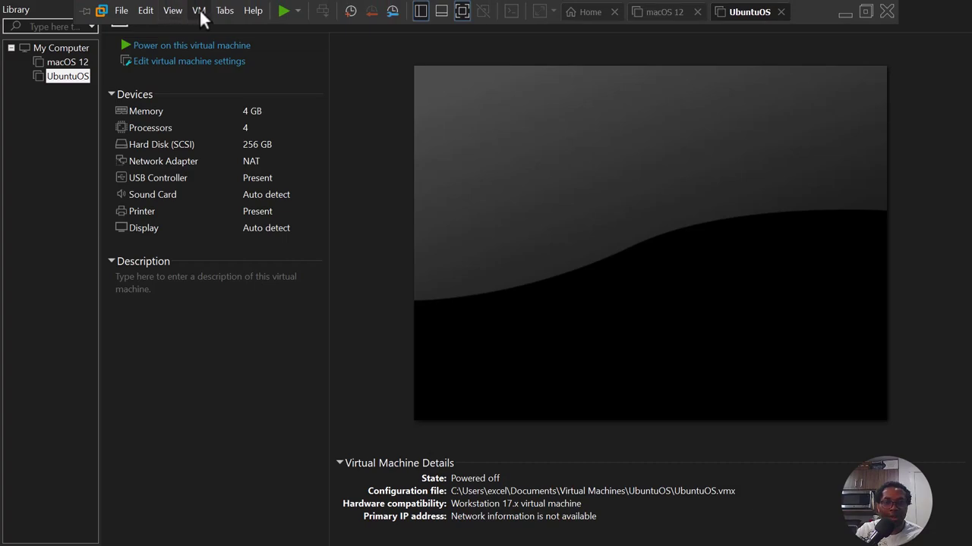
{"action": "left_click", "coordinate": [198, 9]}
{"action": "left_click", "coordinate": [220, 9]}
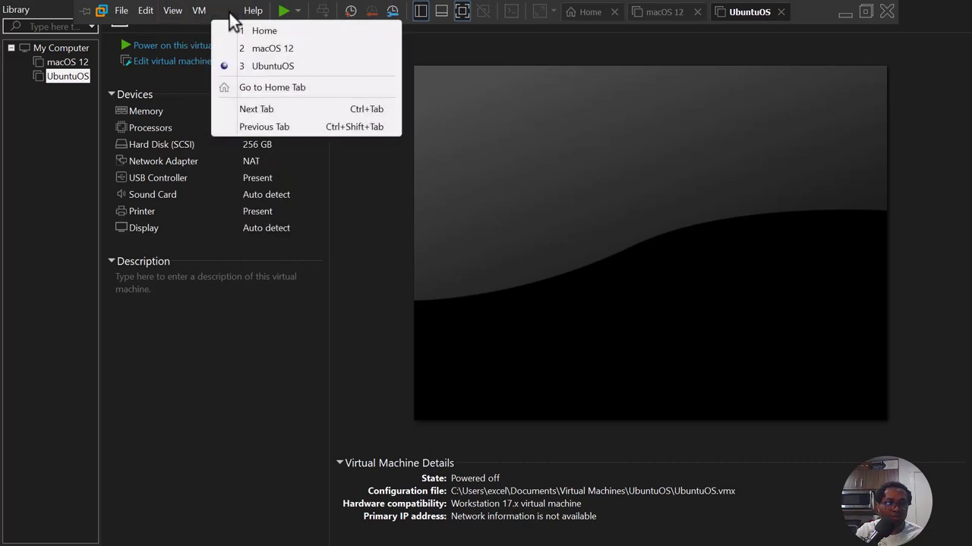
{"action": "left_click", "coordinate": [279, 34]}
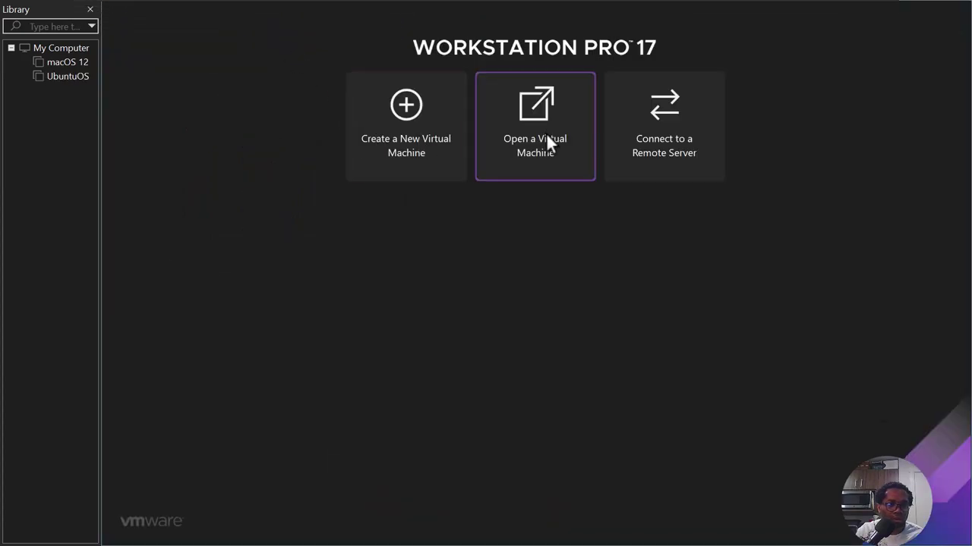
{"action": "left_click", "coordinate": [546, 141]}
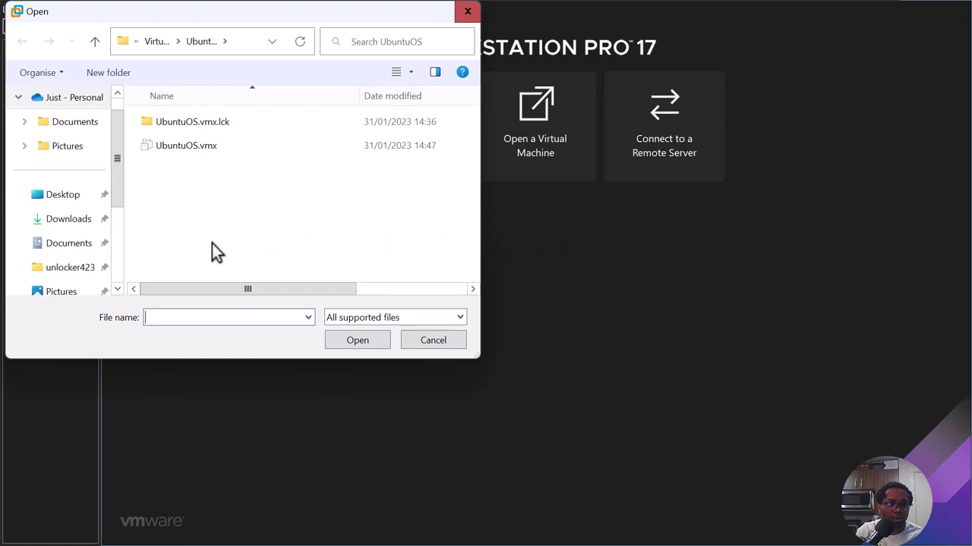
{"action": "left_click", "coordinate": [70, 241]}
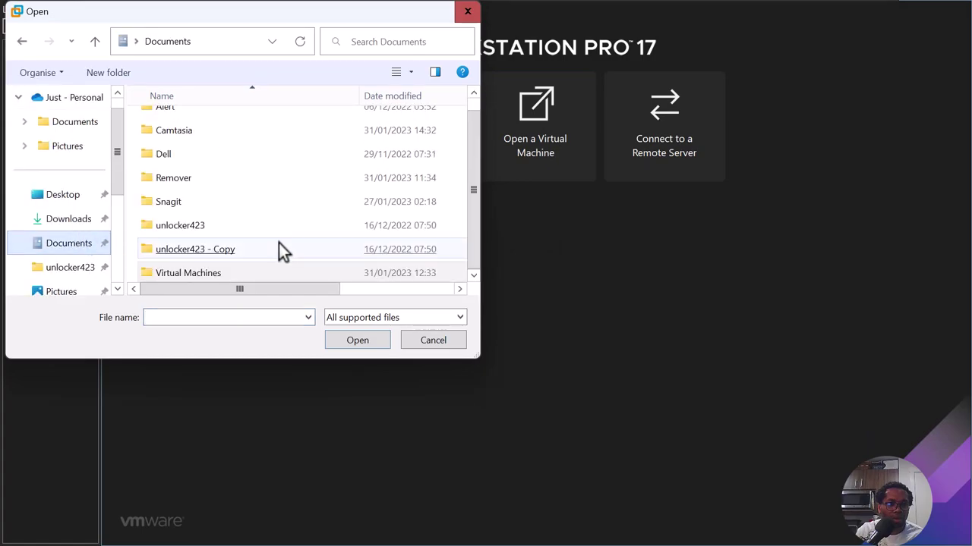
{"action": "double_click", "coordinate": [221, 273]}
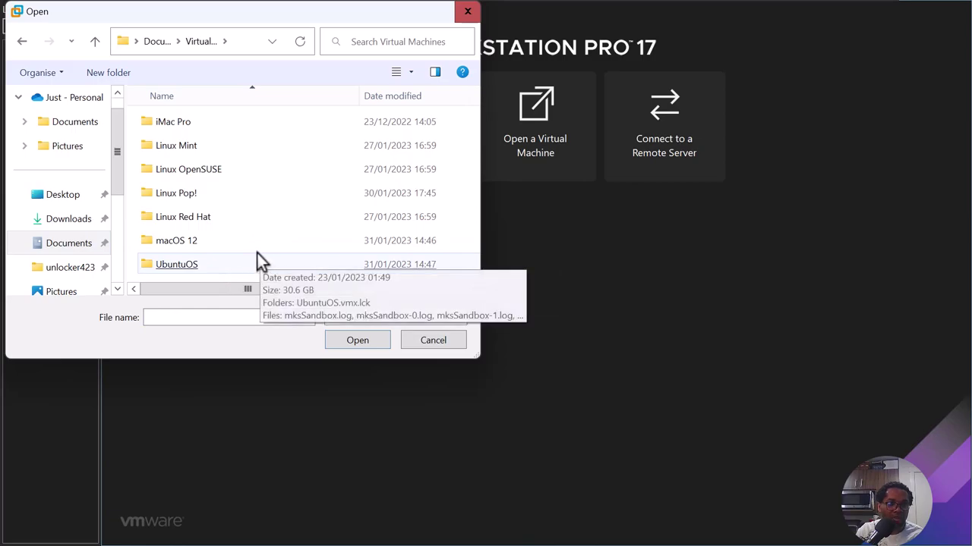
{"action": "double_click", "coordinate": [194, 218]}
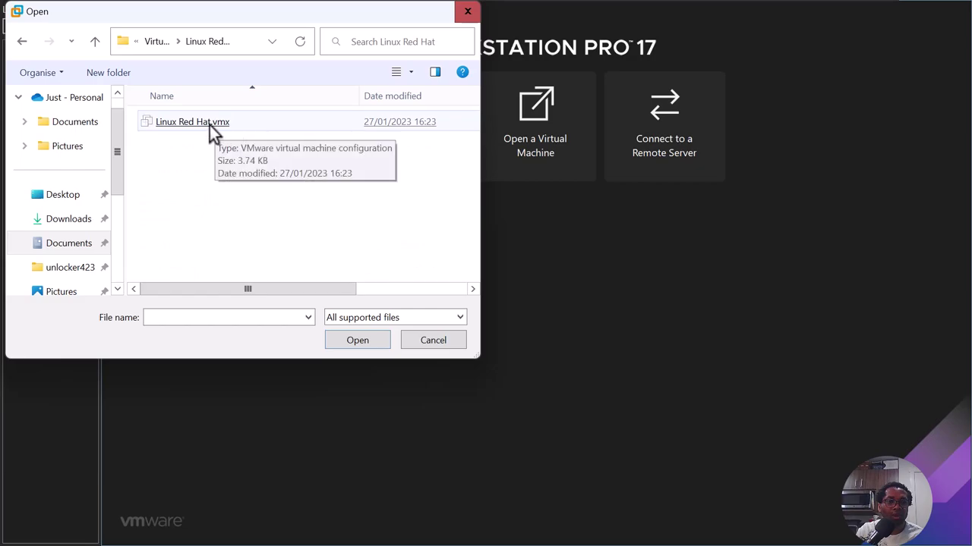
{"action": "double_click", "coordinate": [201, 120]}
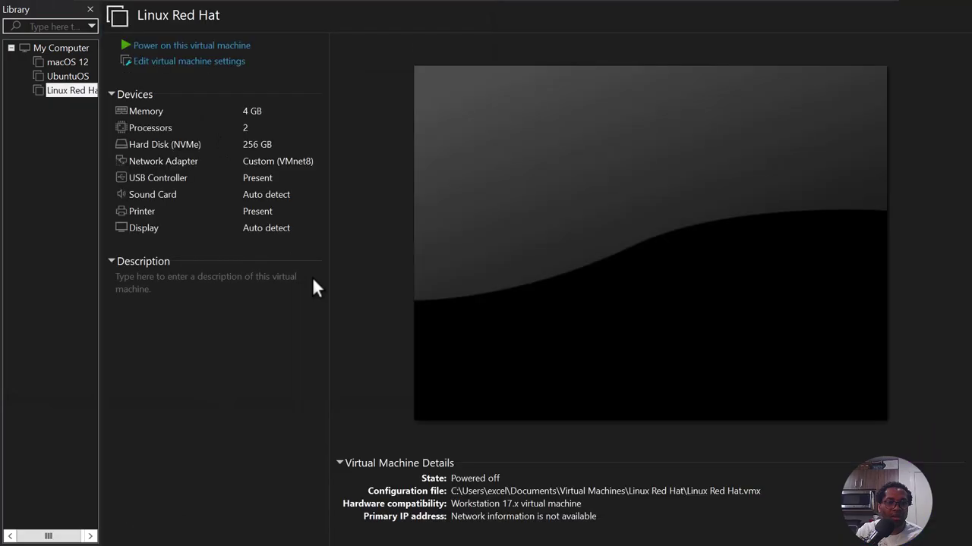
- Enable echo cancellation for the Linux Red Hat virtual machine's sound card and save its settings
{"action": "left_click", "coordinate": [214, 61]}
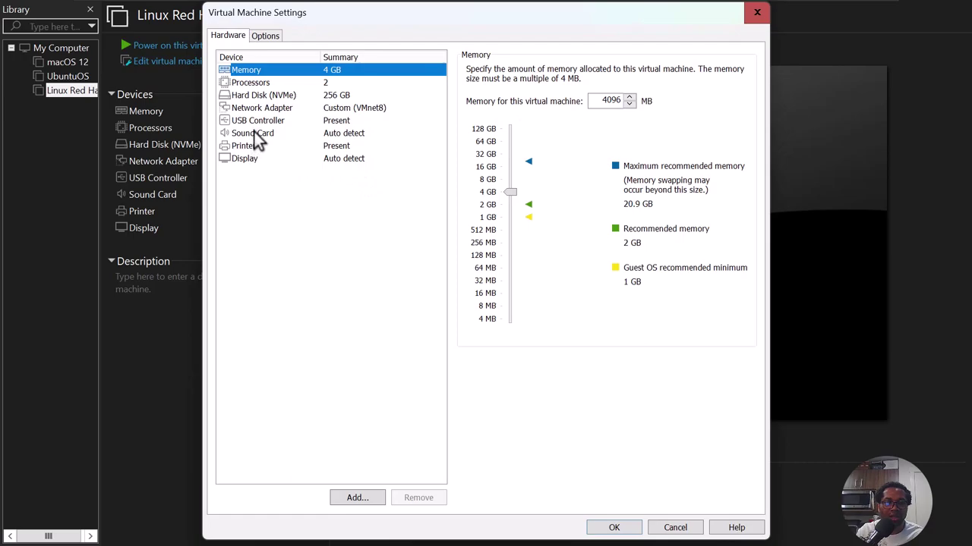
{"action": "left_click", "coordinate": [258, 135]}
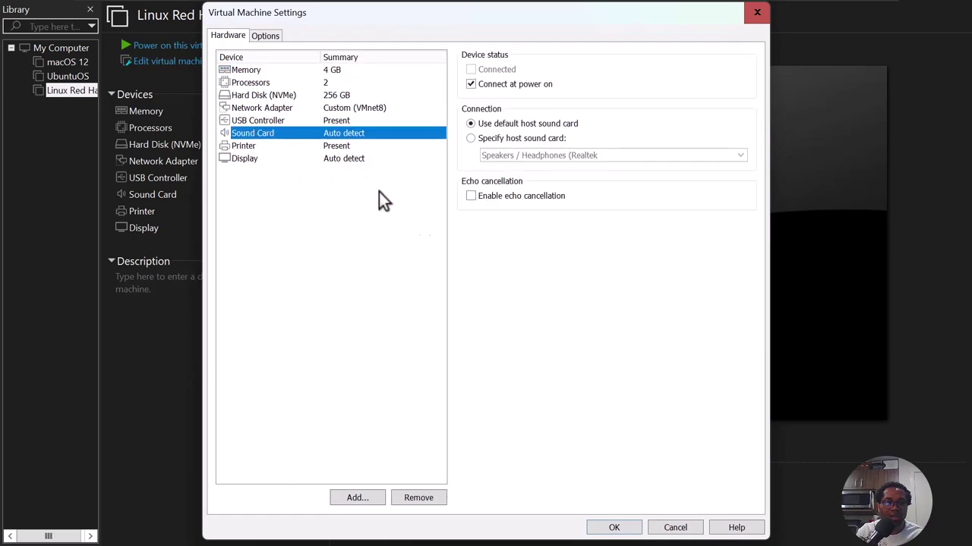
{"action": "left_click", "coordinate": [470, 197]}
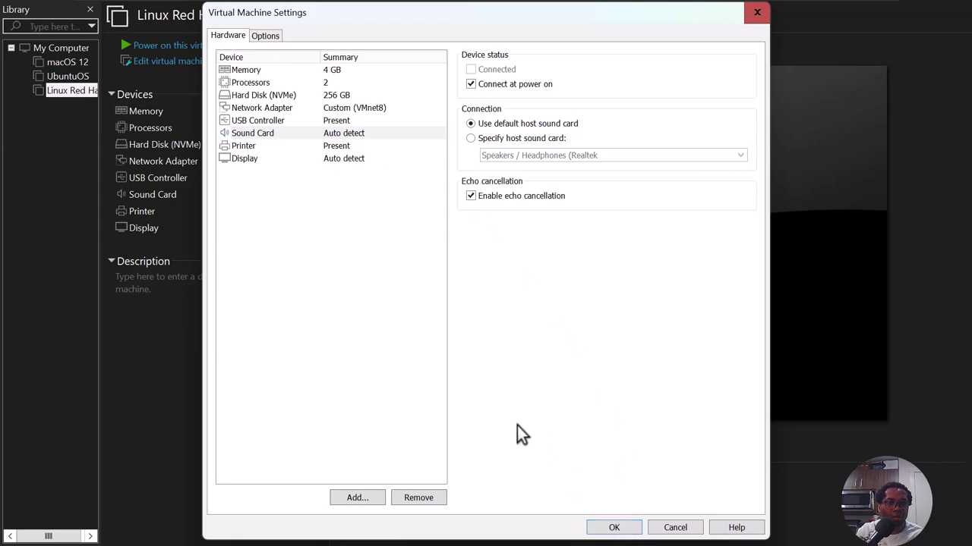
{"action": "key", "text": "Return"}
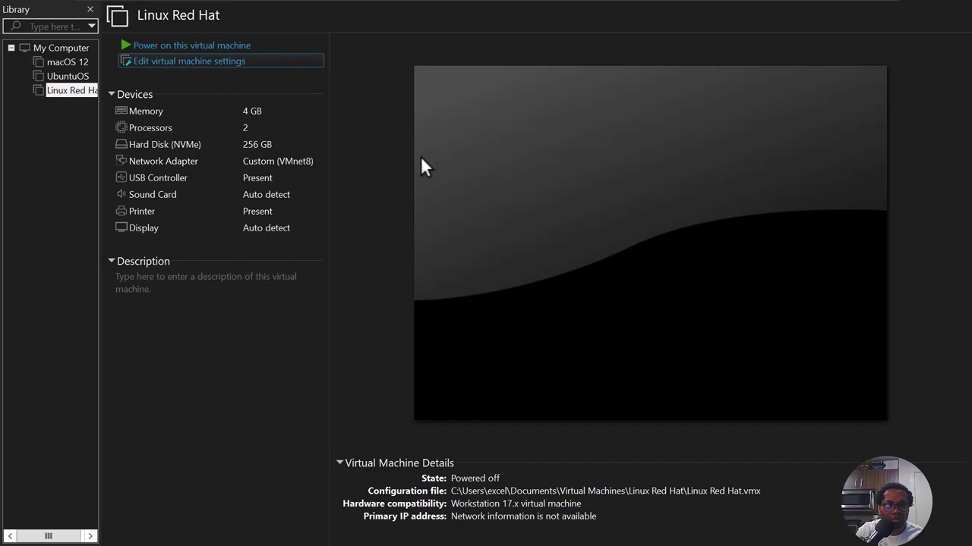
- Set the Linux Red Hat virtual machine to enter full screen mode after powering on, and save its settings
{"action": "key", "text": "ctrl+d"}
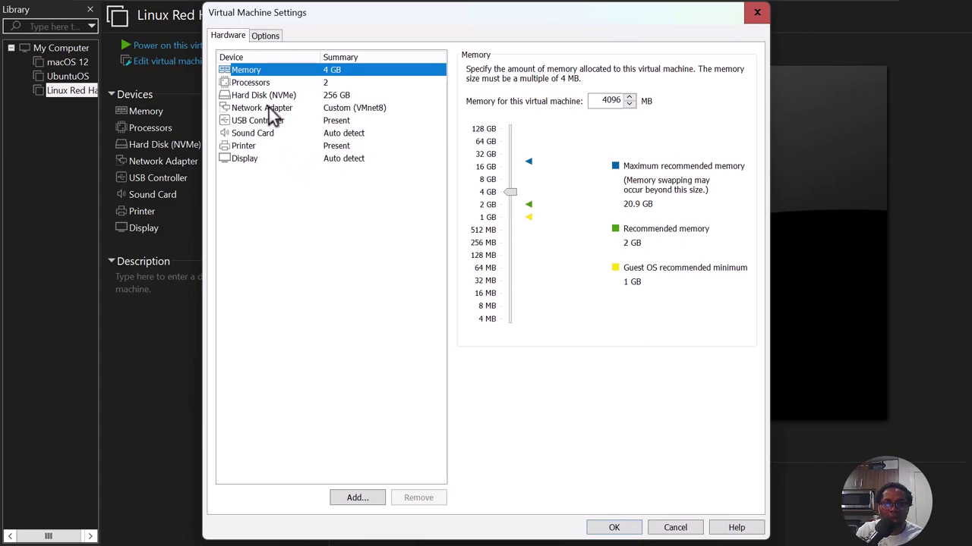
{"action": "left_click", "coordinate": [267, 36]}
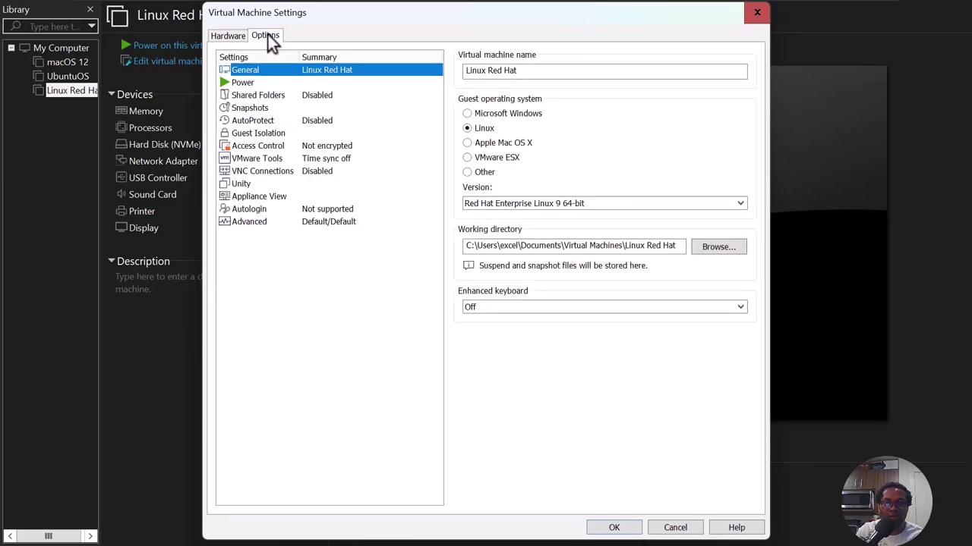
{"action": "left_click", "coordinate": [252, 84]}
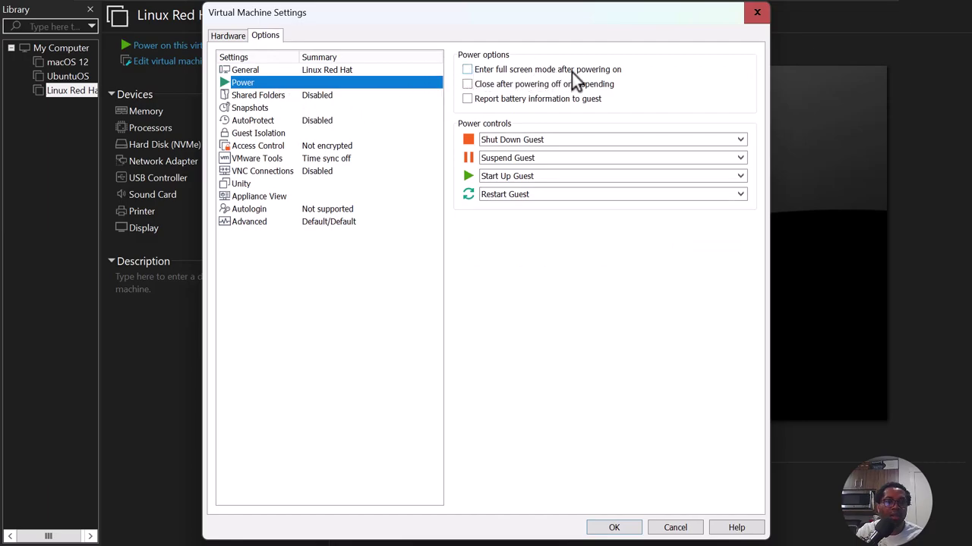
{"action": "left_click", "coordinate": [468, 70]}
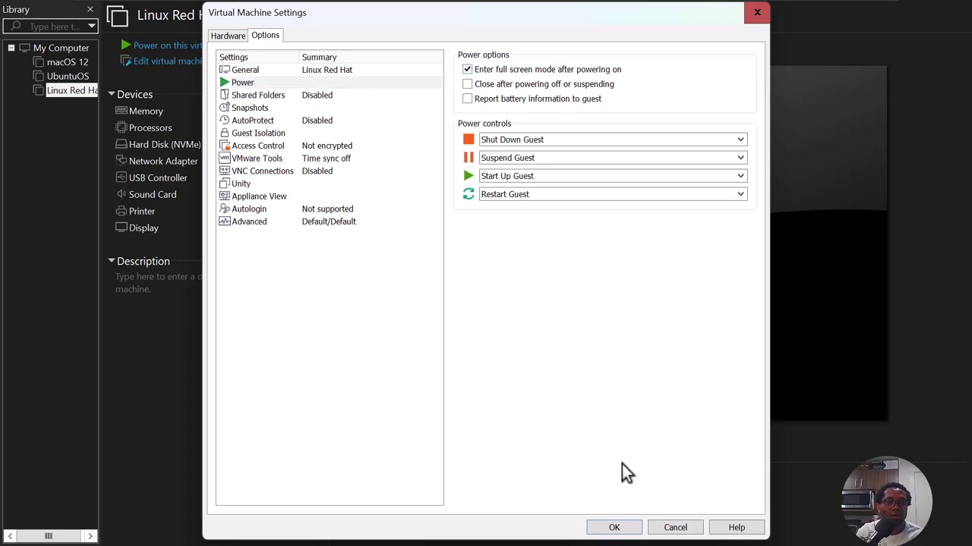
{"action": "left_click", "coordinate": [613, 527]}
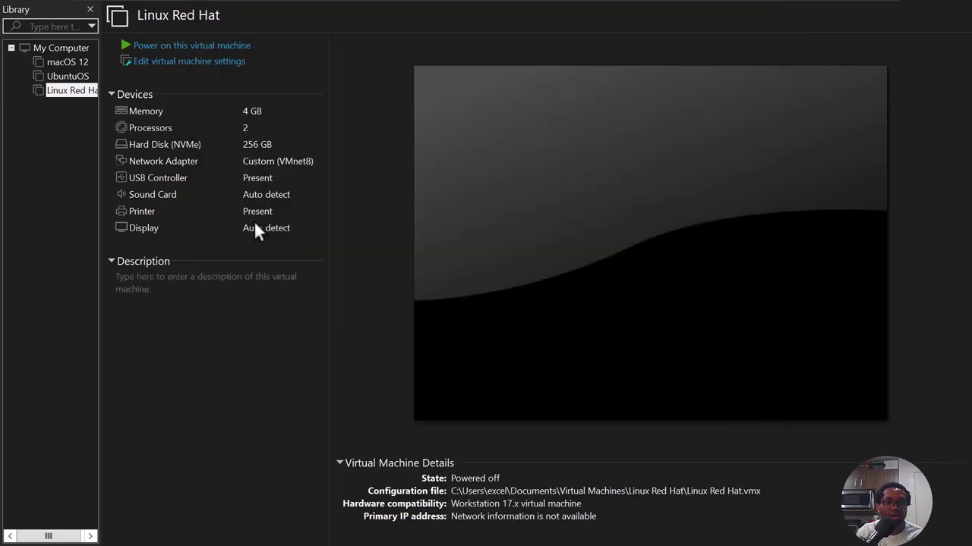
- Set the UbuntuOS virtual machine to enter full screen mode after powering on, and save its settings
{"action": "left_click", "coordinate": [53, 75]}
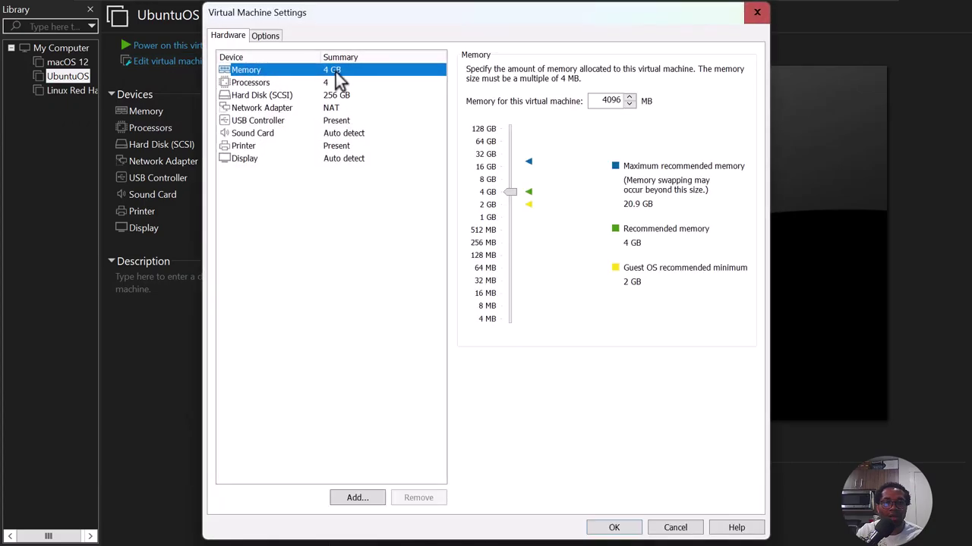
{"action": "left_click", "coordinate": [265, 36]}
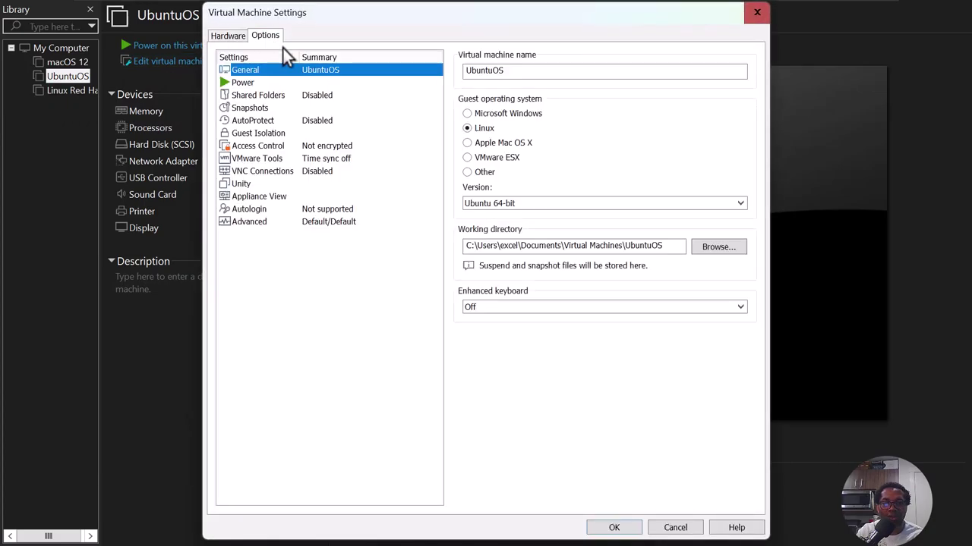
{"action": "left_click", "coordinate": [244, 83]}
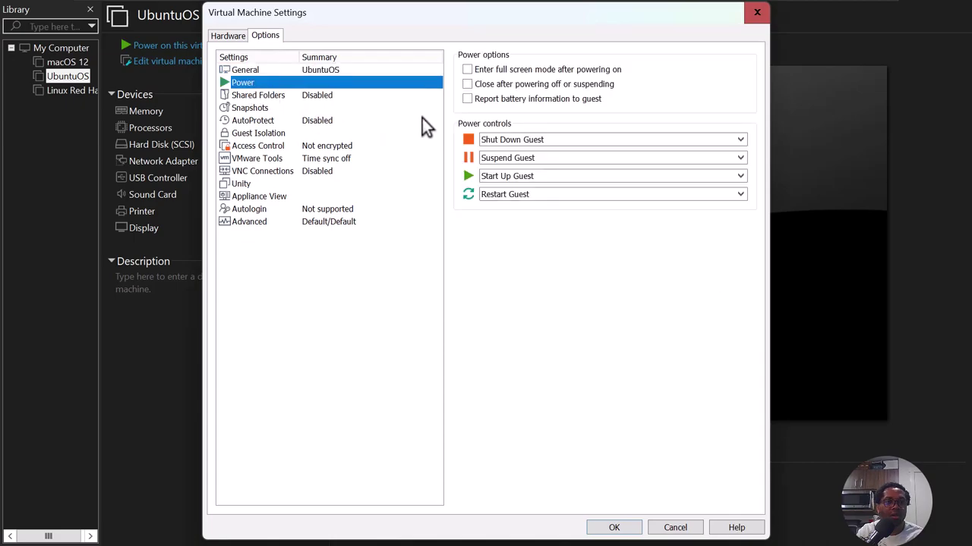
{"action": "left_click", "coordinate": [467, 69]}
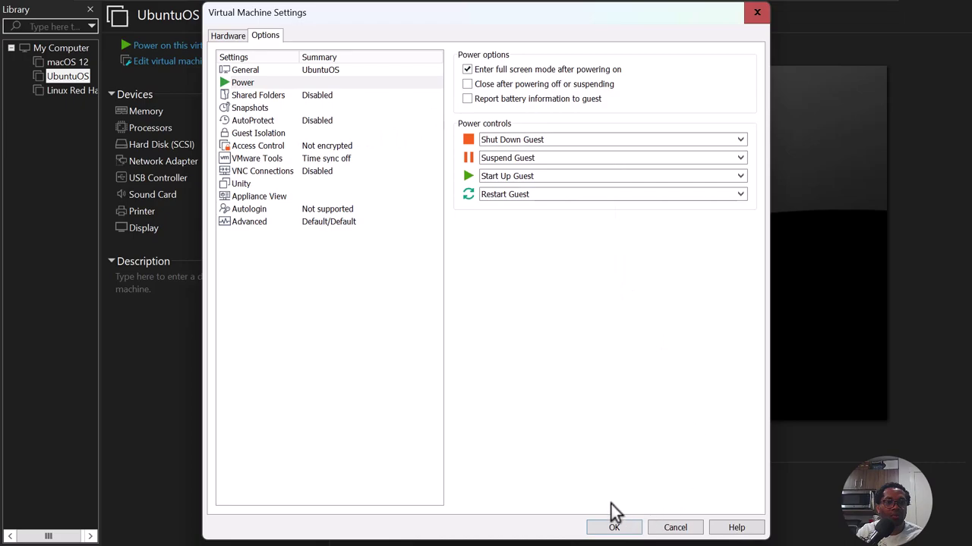
{"action": "left_click", "coordinate": [615, 526]}
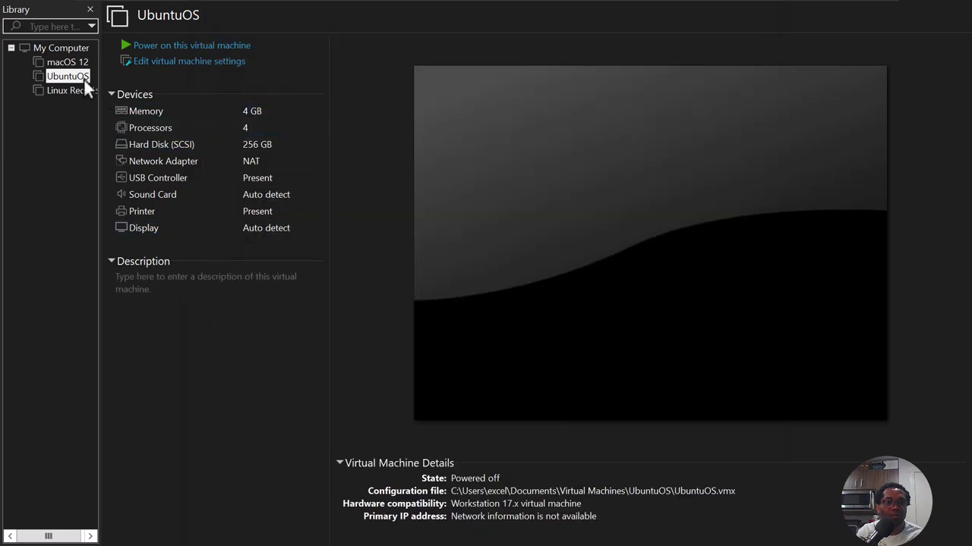
- Set the macOS 12 virtual machine to enter full screen mode after powering on, and save its settings
{"action": "left_click", "coordinate": [75, 65]}
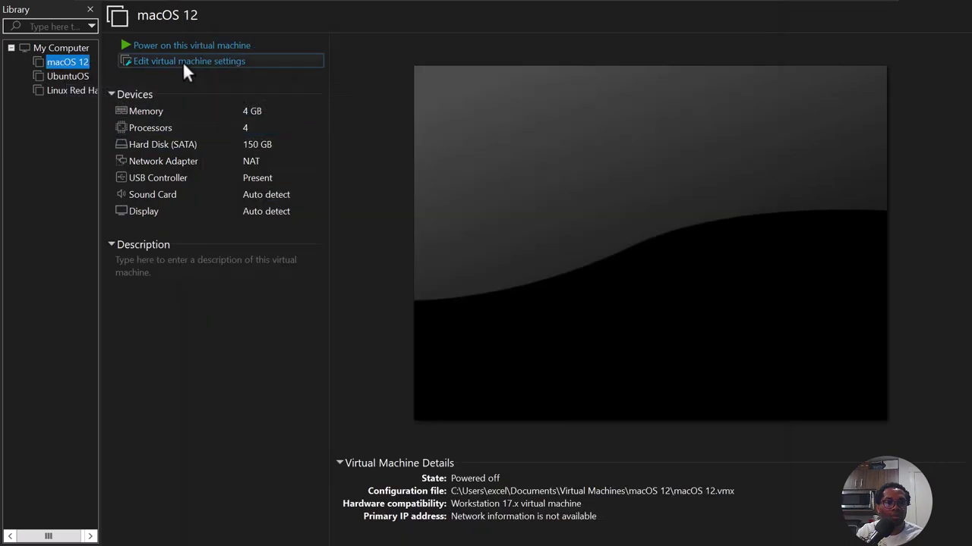
{"action": "left_click", "coordinate": [182, 60]}
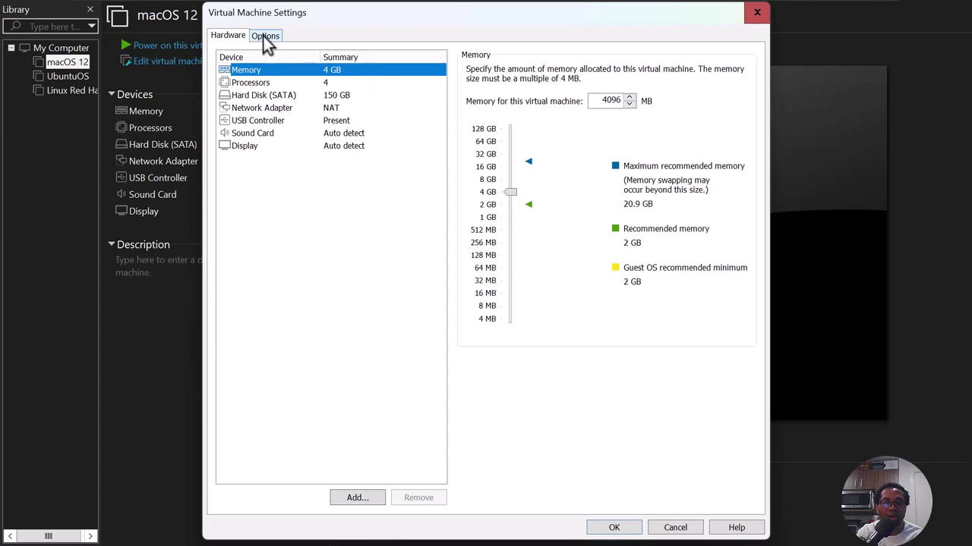
{"action": "left_click", "coordinate": [266, 36]}
{"action": "left_click", "coordinate": [280, 84]}
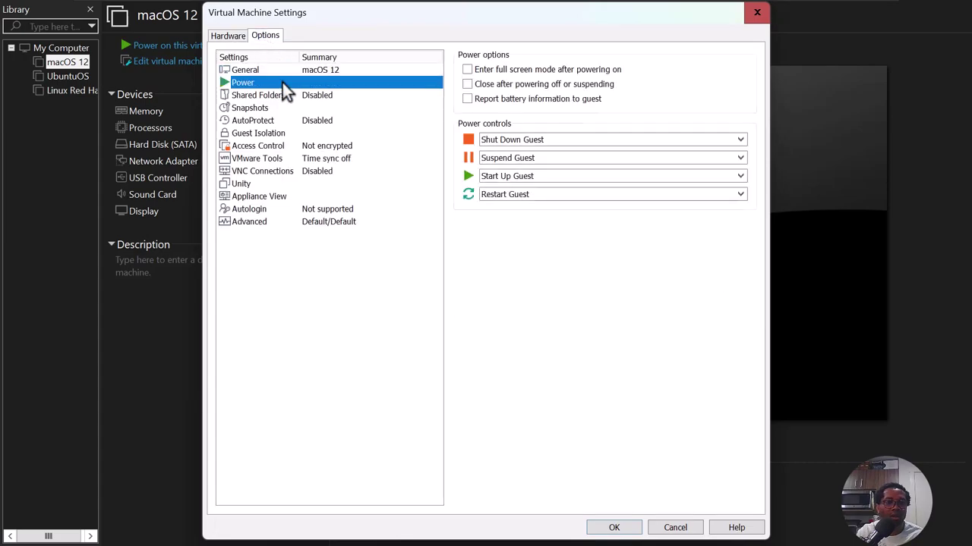
{"action": "left_click", "coordinate": [466, 69]}
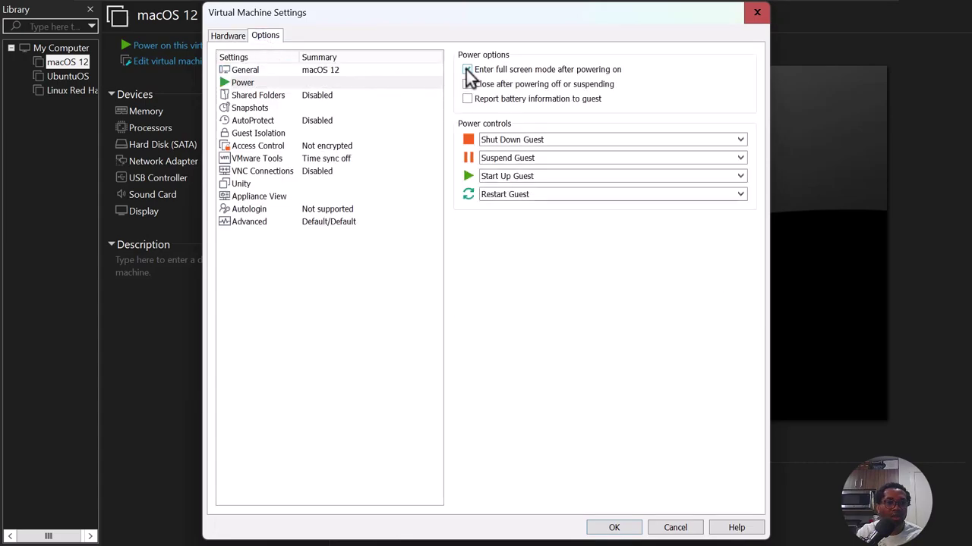
{"action": "left_click", "coordinate": [624, 527]}
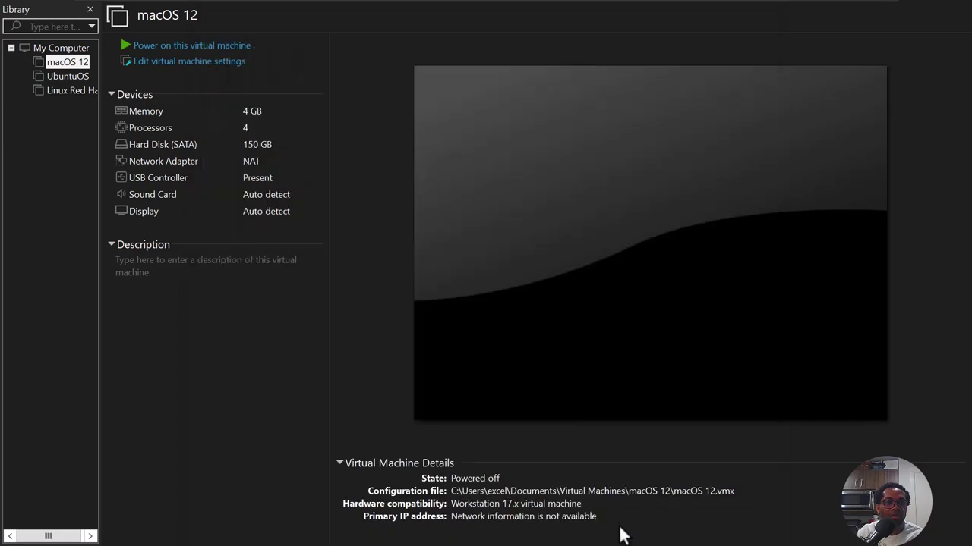
- Power on the Linux Red Hat virtual machine
{"action": "left_click", "coordinate": [59, 90]}
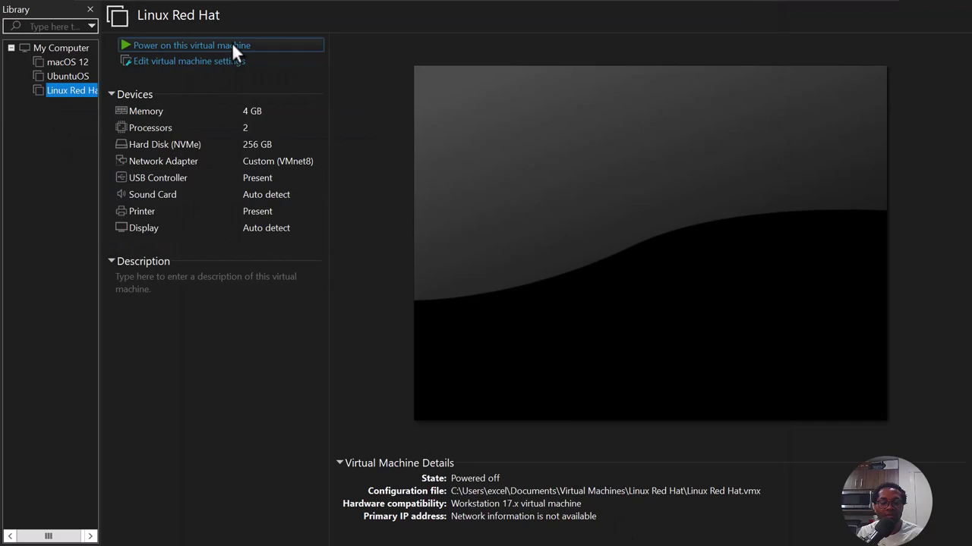
{"action": "left_click", "coordinate": [233, 45]}
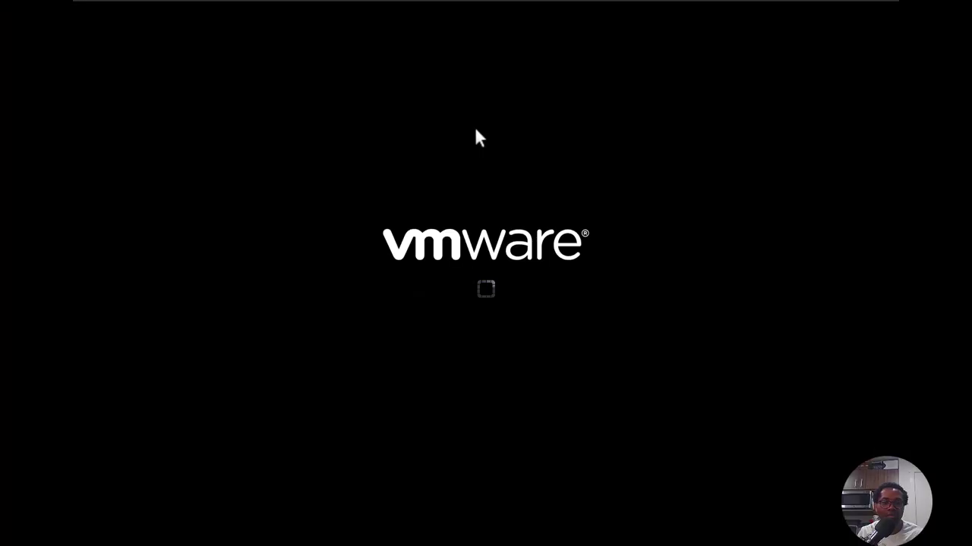
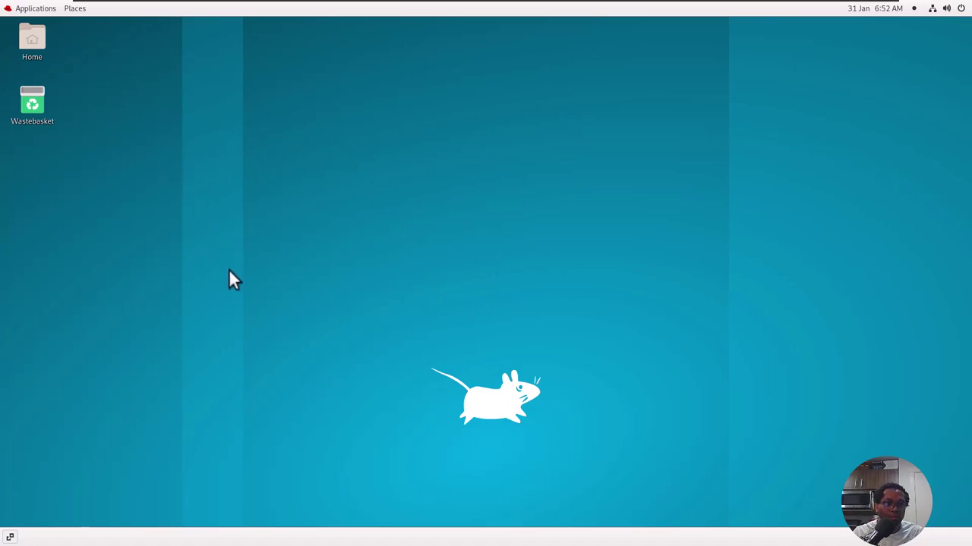
- Launch Firefox in the Red Hat guest and search the web for "youtube" in a new tab
{"action": "left_click", "coordinate": [37, 11]}
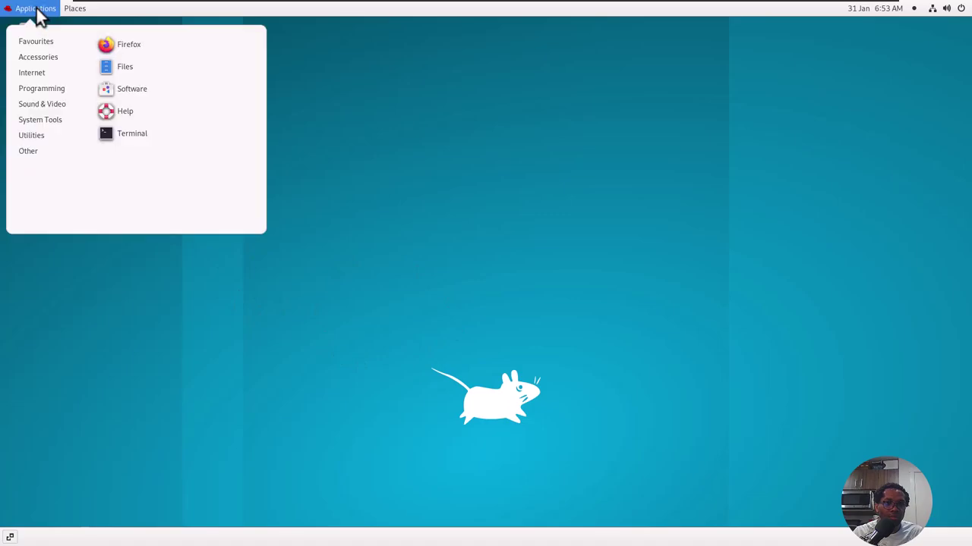
{"action": "left_click", "coordinate": [118, 43]}
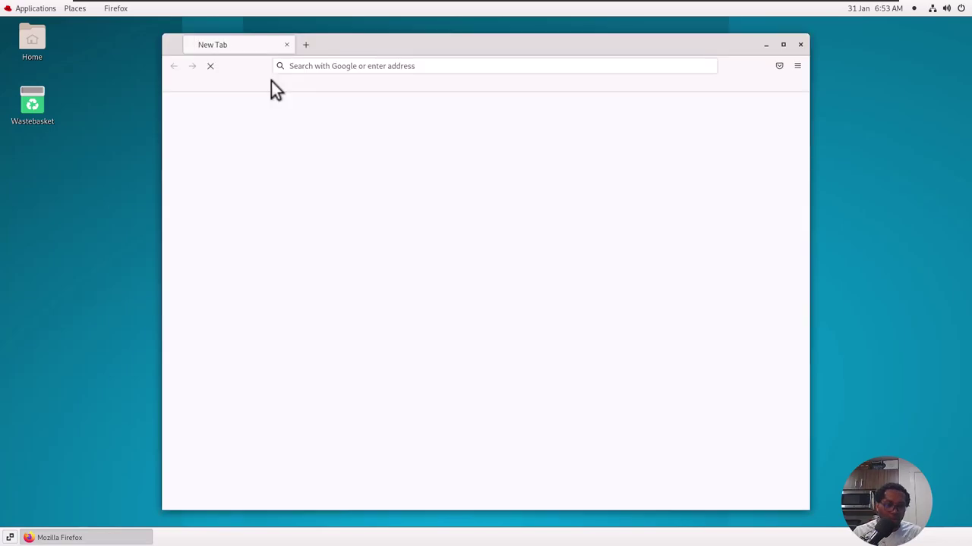
{"action": "left_click", "coordinate": [306, 48]}
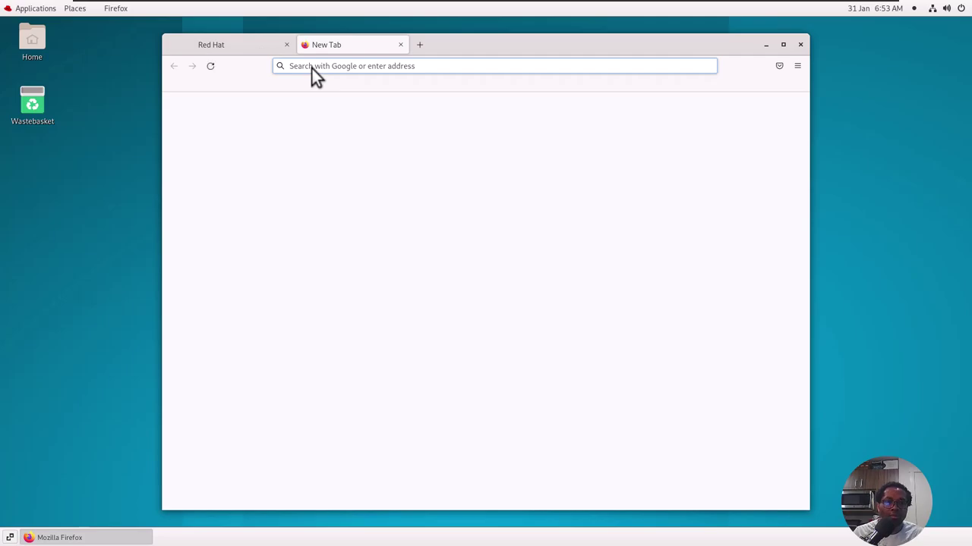
{"action": "type", "text": "youtube"}
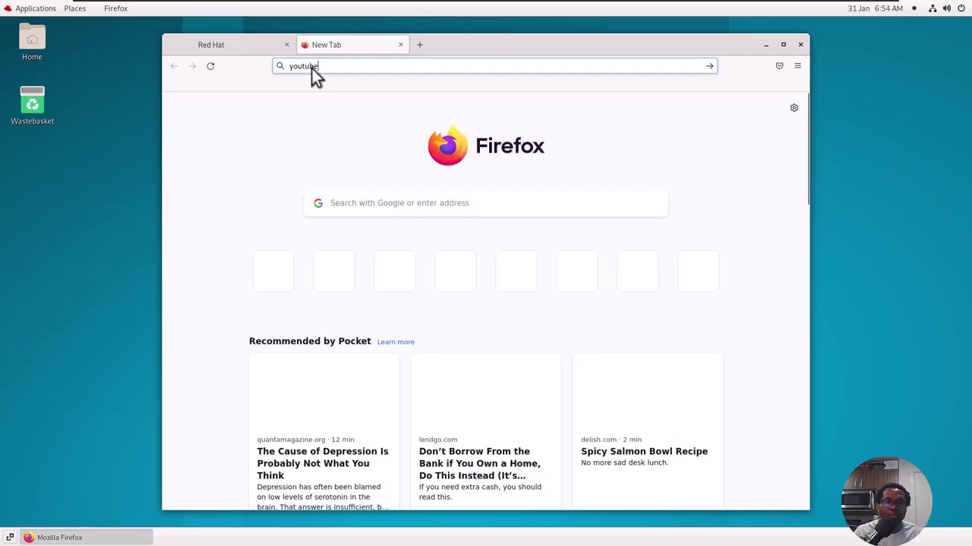
{"action": "key", "text": "Return"}
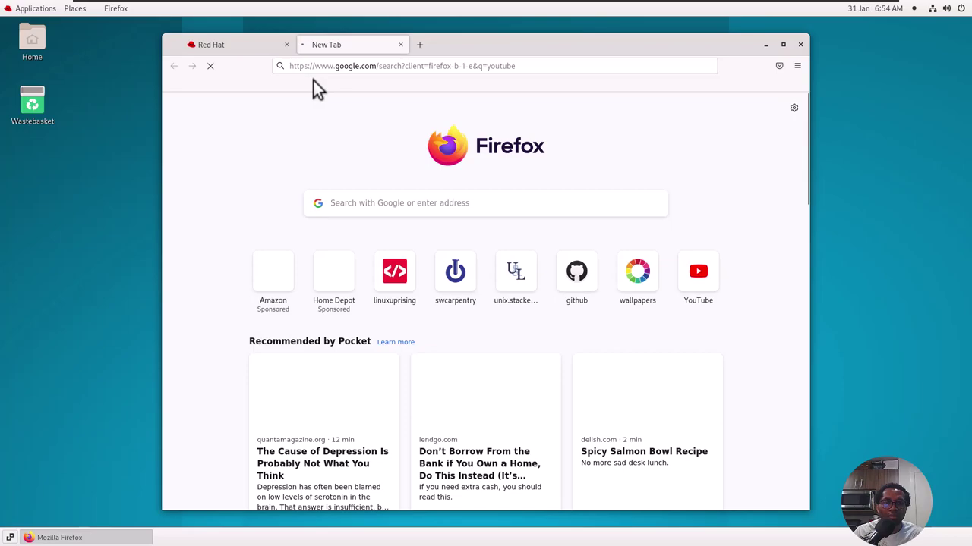
- Open the Red Hat Enterprise Linux 9 Product Page link from the Red Hat start page in Firefox
{"action": "left_click", "coordinate": [251, 41]}
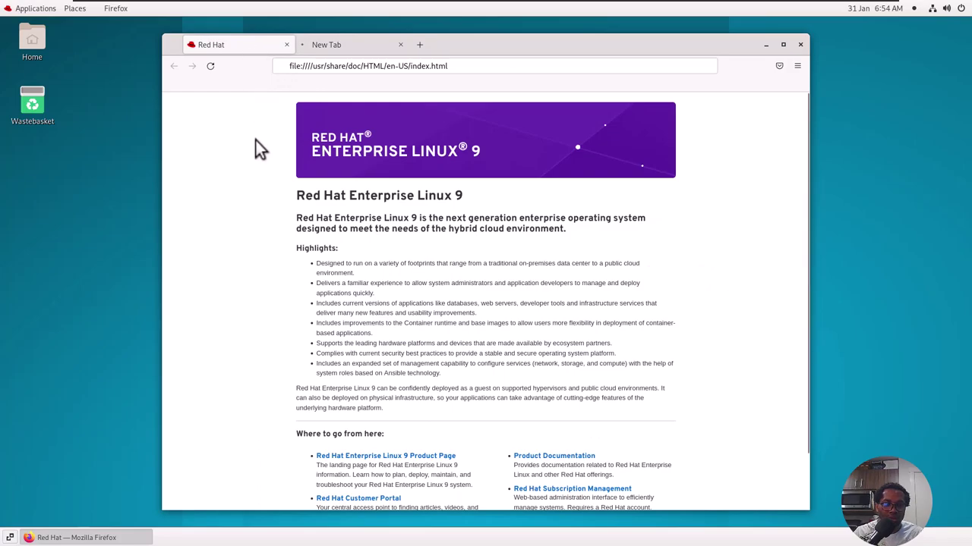
{"action": "scroll", "coordinate": [256, 140], "scroll_direction": "down", "scroll_amount": 2}
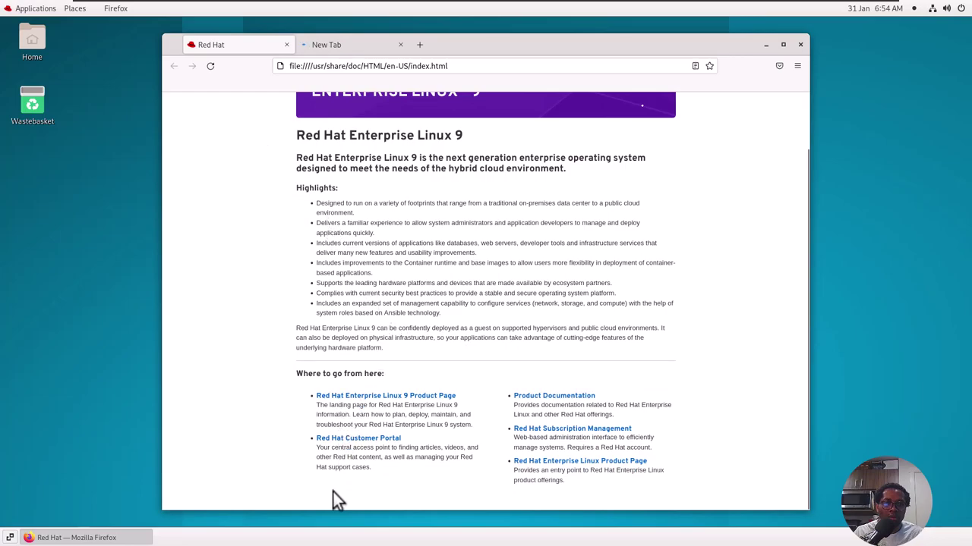
{"action": "left_click", "coordinate": [372, 397]}
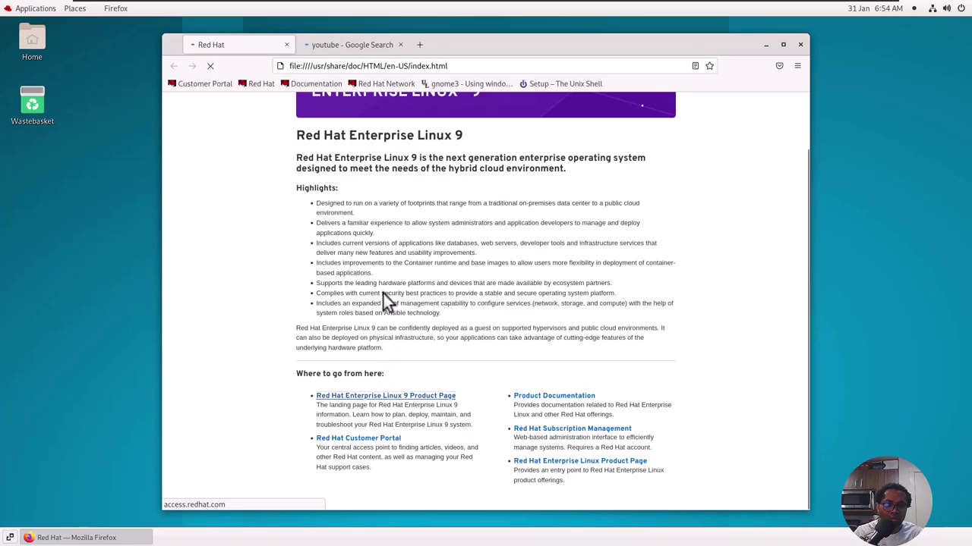
- Open the Taylor Swift - Lavender Haze video from the YouTube search results and play it
{"action": "left_click", "coordinate": [347, 44]}
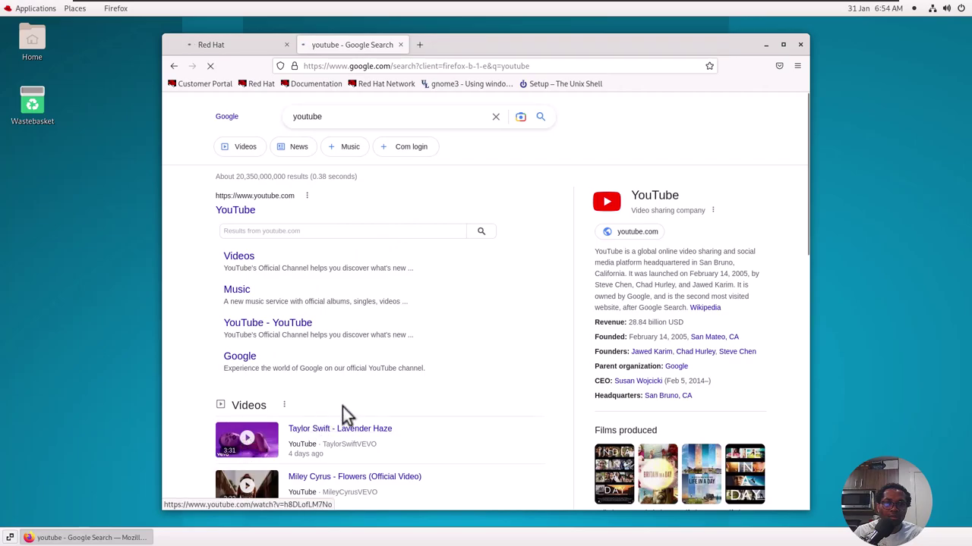
{"action": "left_click", "coordinate": [239, 42]}
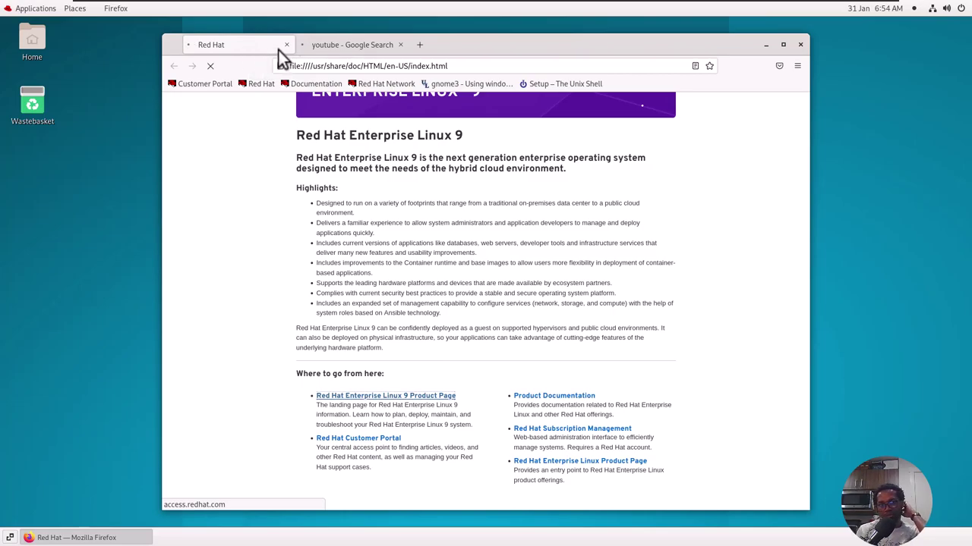
{"action": "left_click", "coordinate": [329, 43]}
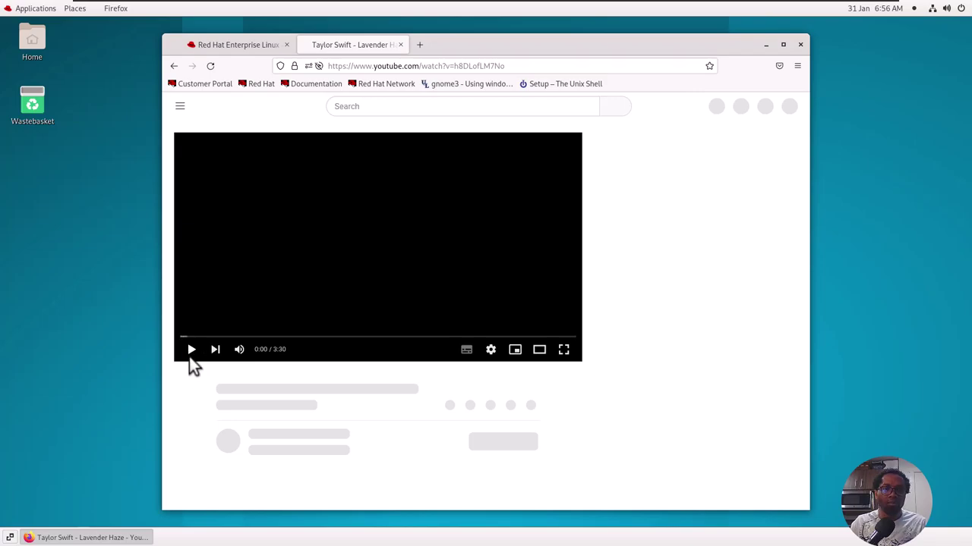
{"action": "left_click", "coordinate": [189, 357]}
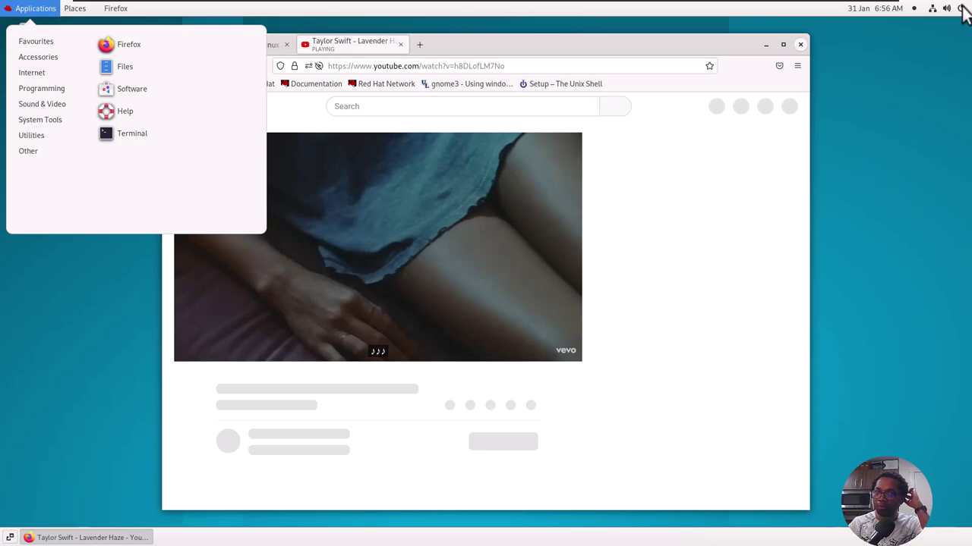
- Close Firefox and power off the Red Hat guest from within its desktop
{"action": "key", "text": "super+v"}
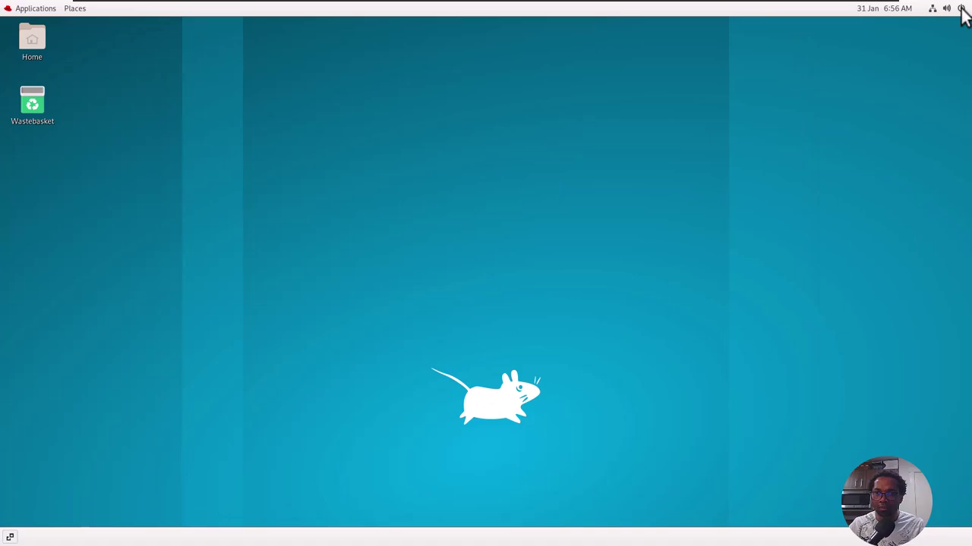
{"action": "left_click", "coordinate": [961, 8]}
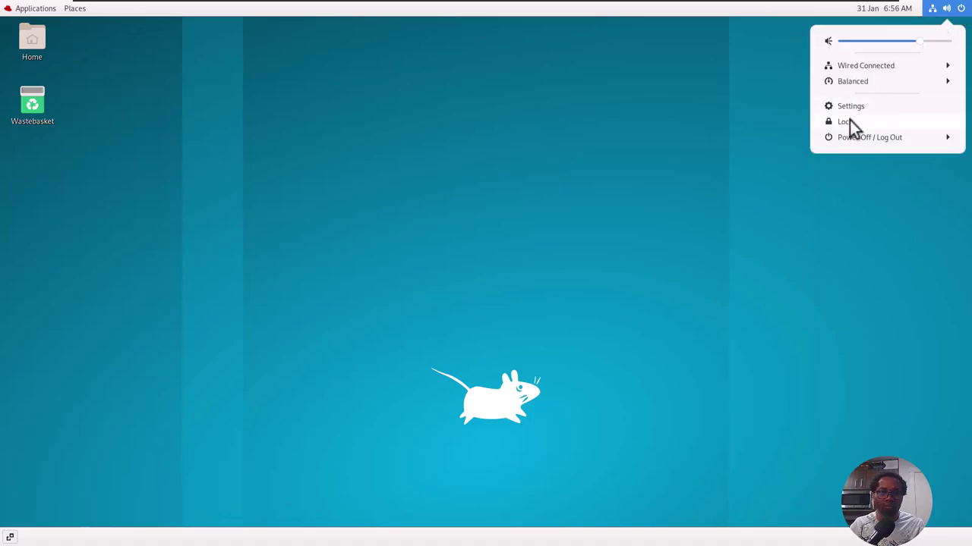
{"action": "left_click", "coordinate": [949, 138]}
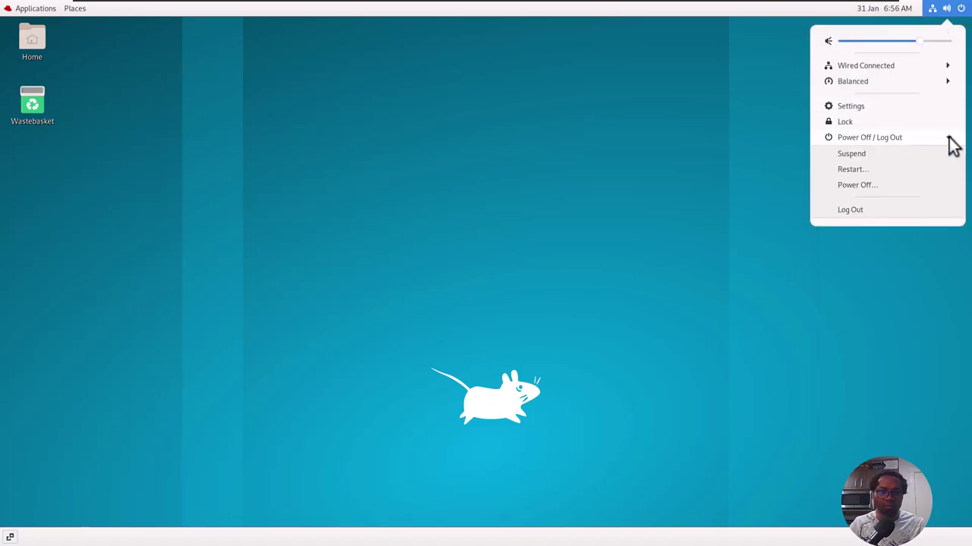
{"action": "left_click", "coordinate": [865, 187]}
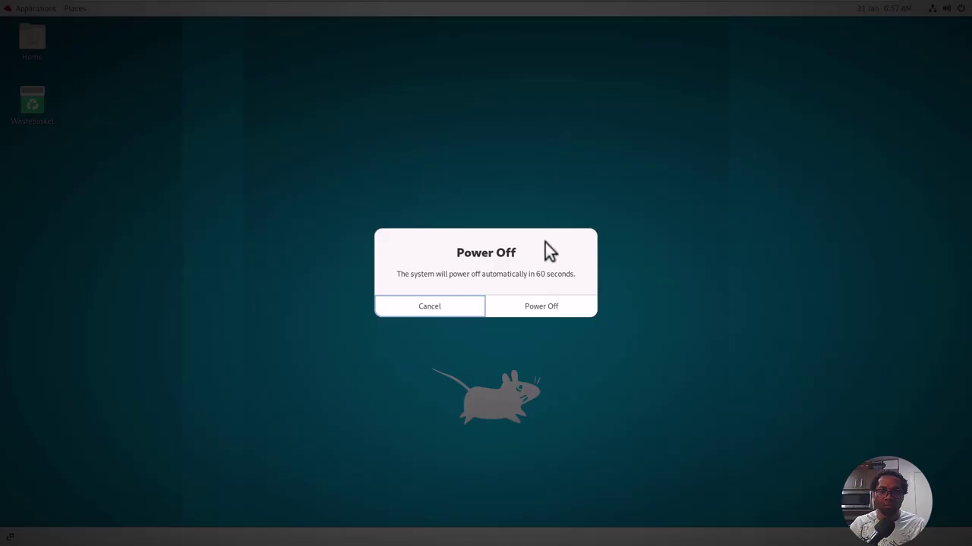
{"action": "left_click", "coordinate": [542, 306]}
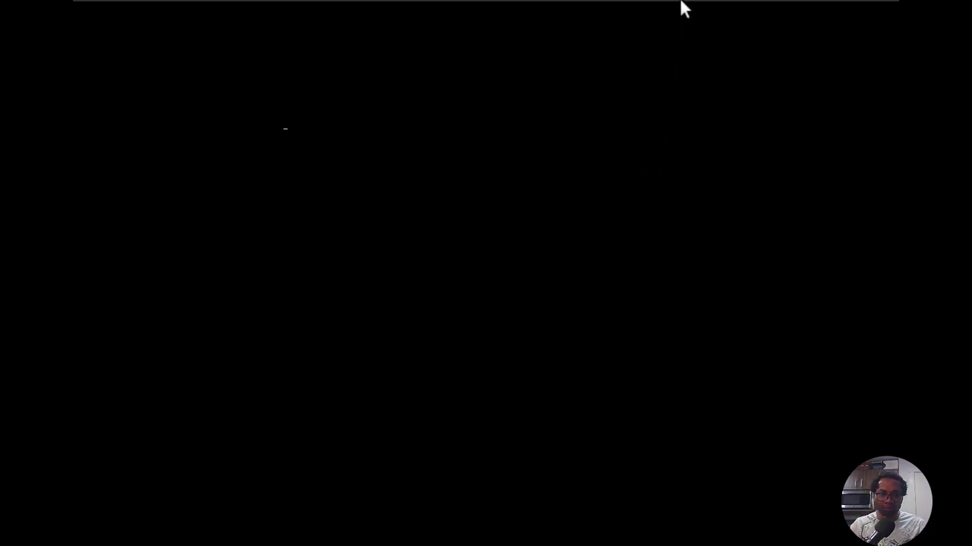
- Return to the Windows host desktop, launch VMware Workstation 17 Player, and reposition its window
{"action": "mouse_move", "coordinate": [676, 2]}
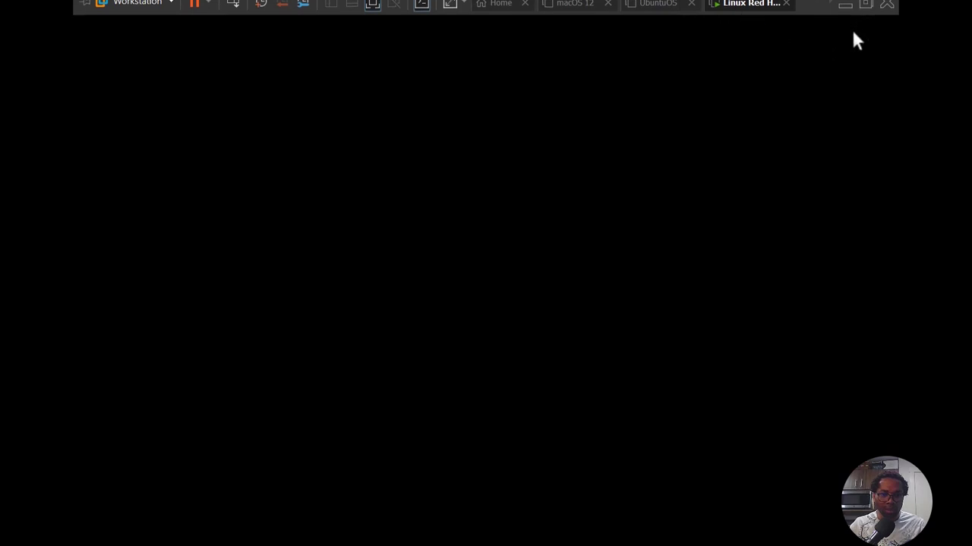
{"action": "mouse_move", "coordinate": [792, 2]}
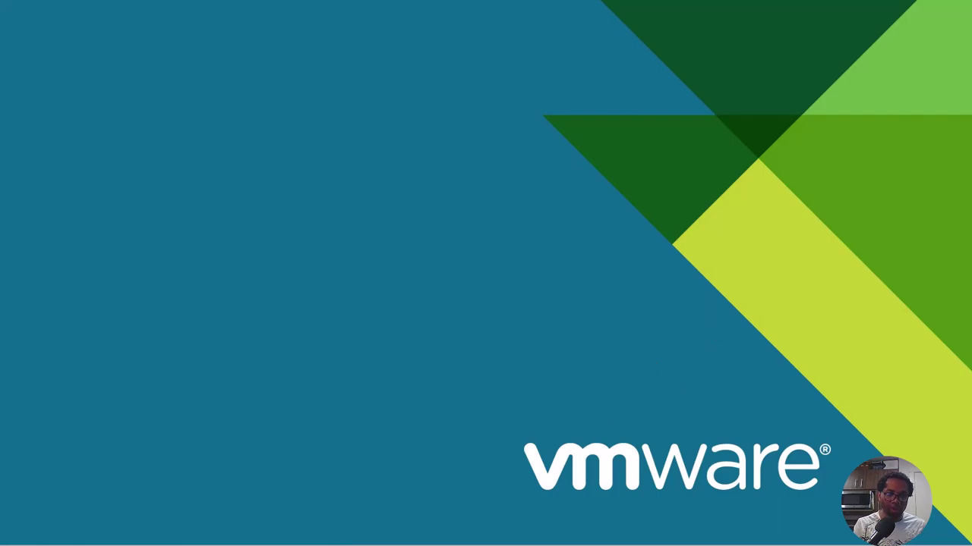
{"action": "mouse_move", "coordinate": [289, 542]}
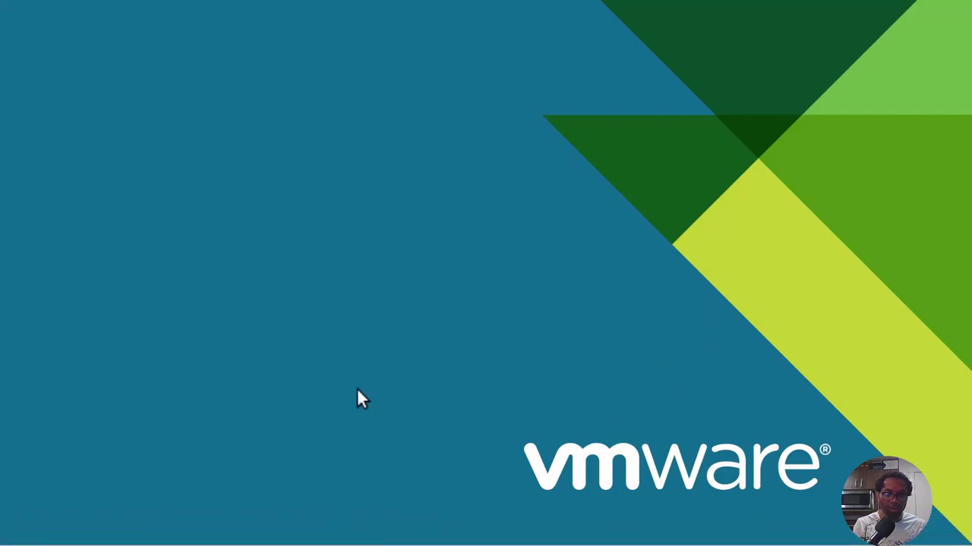
{"action": "mouse_move", "coordinate": [349, 544]}
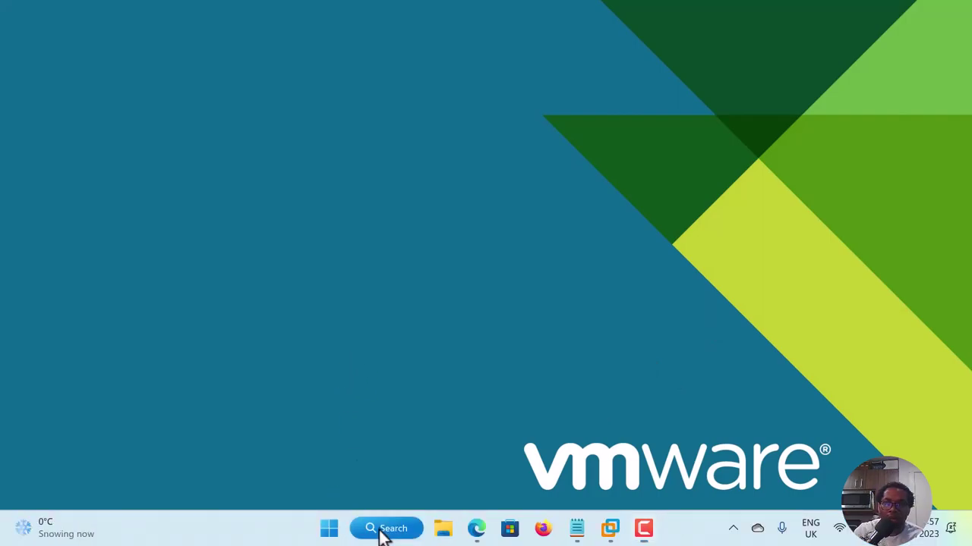
{"action": "left_click", "coordinate": [380, 529]}
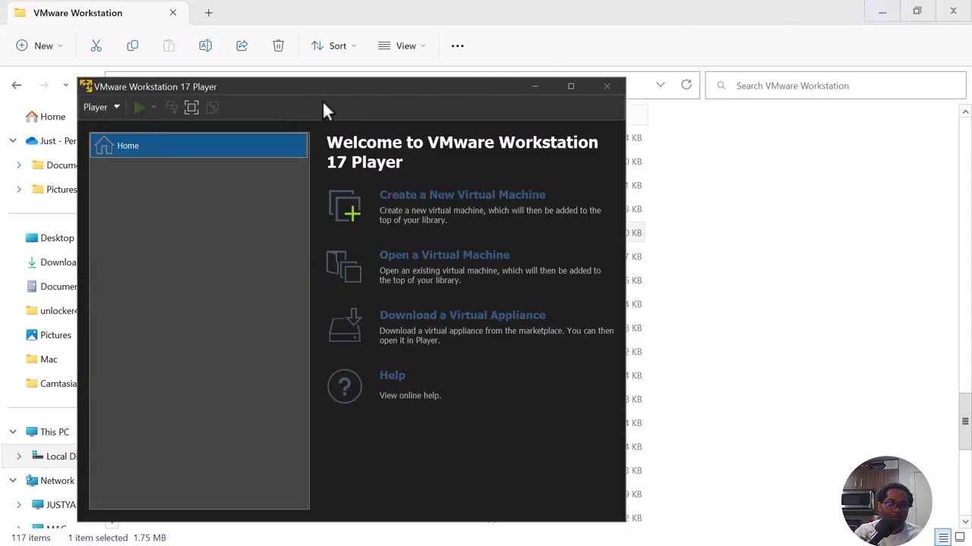
{"action": "left_click_drag", "start_coordinate": [267, 84], "coordinate": [237, 218]}
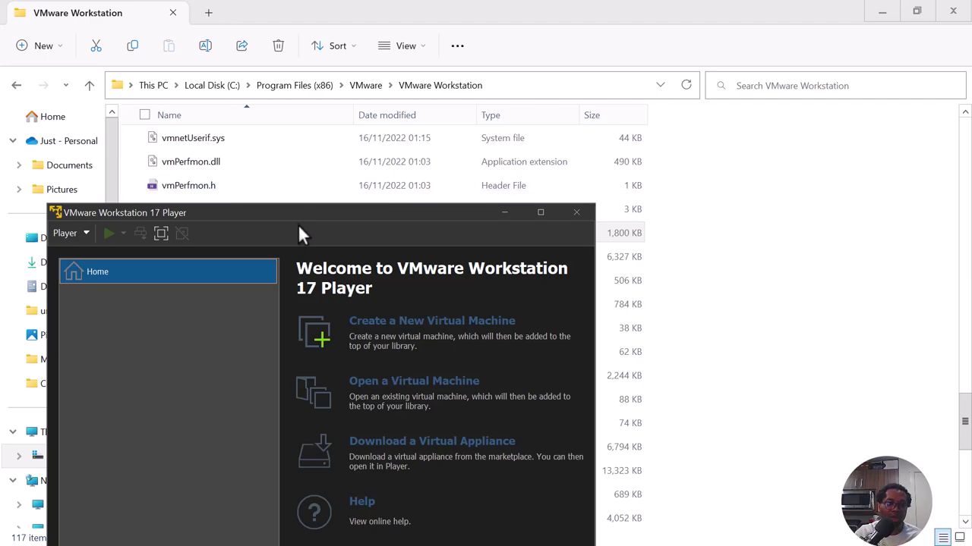
{"action": "left_click_drag", "start_coordinate": [301, 218], "coordinate": [299, 175]}
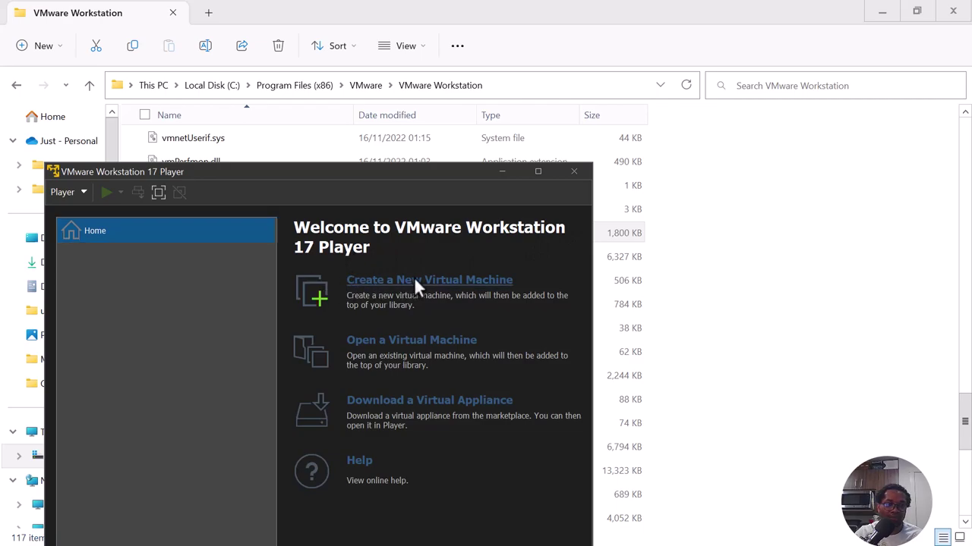
- Preview creating a virtual machine with the operating system installed later and Windows 11 x64 as guest, and close the wizard
{"action": "left_click", "coordinate": [376, 340]}
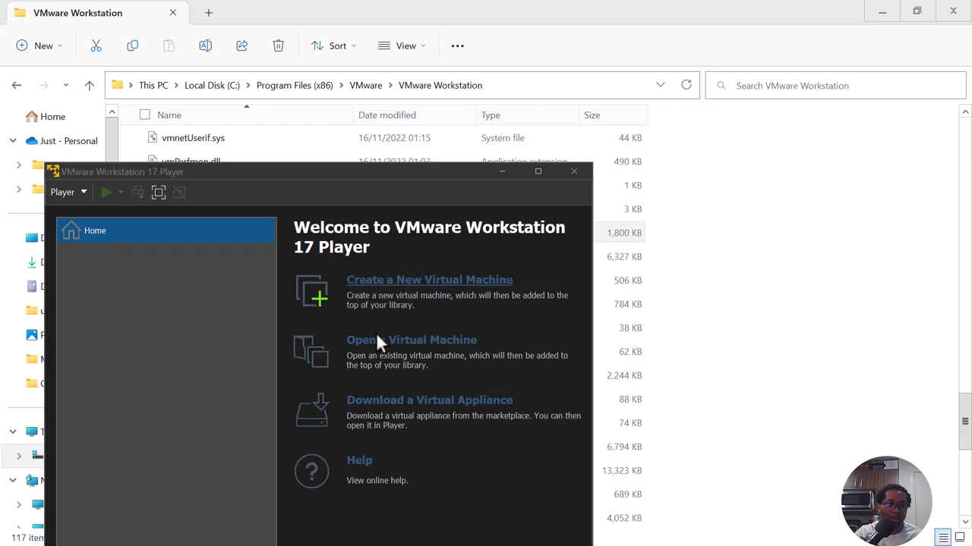
{"action": "left_click", "coordinate": [398, 292]}
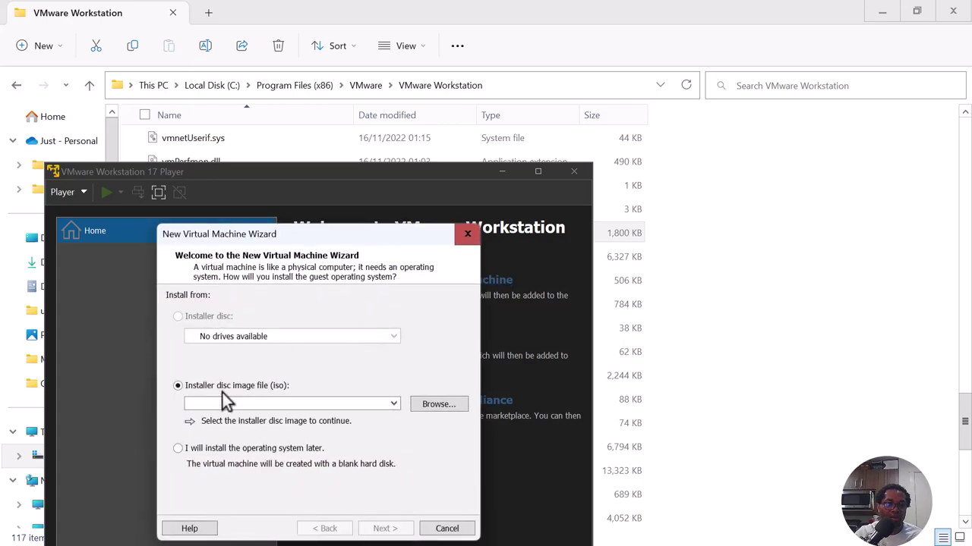
{"action": "left_click", "coordinate": [178, 449]}
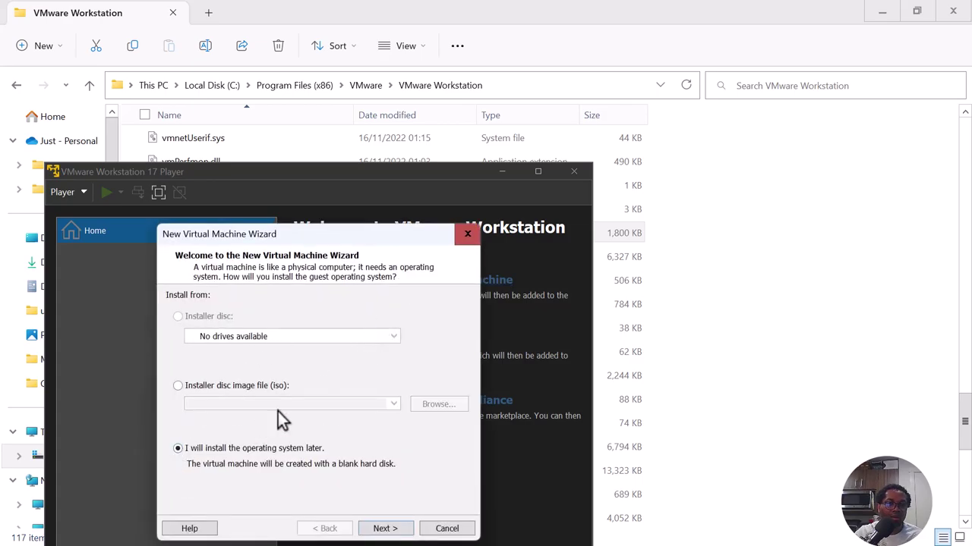
{"action": "left_click", "coordinate": [385, 528]}
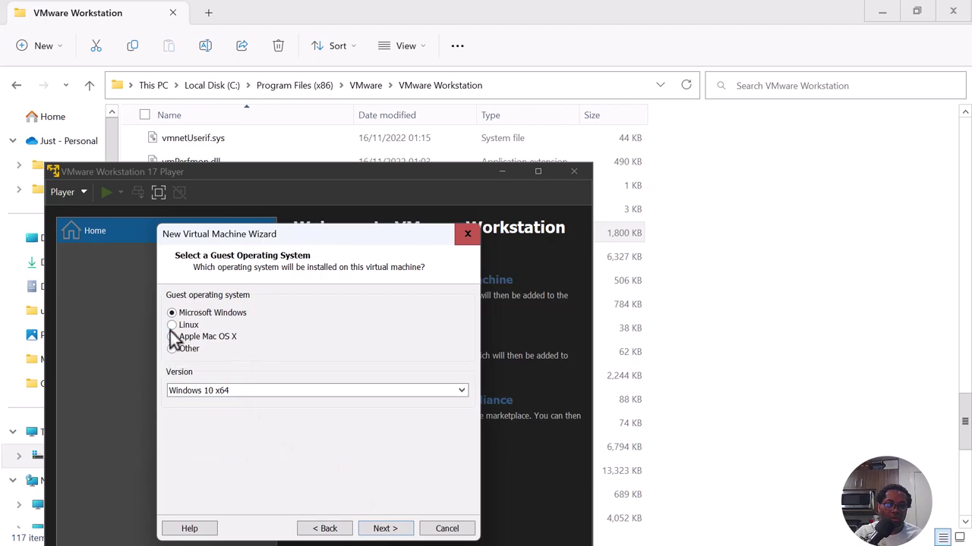
{"action": "left_click", "coordinate": [340, 389]}
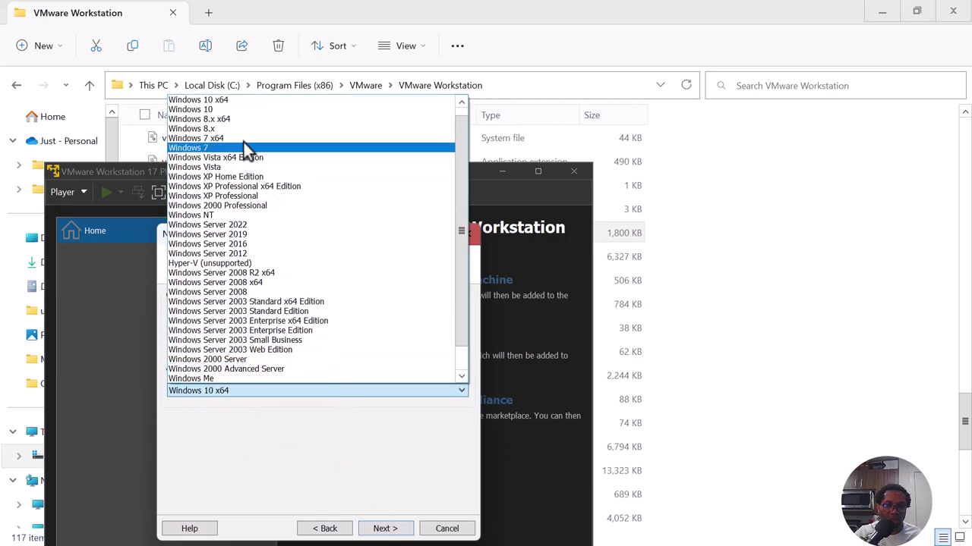
{"action": "scroll", "coordinate": [228, 103], "scroll_direction": "up", "scroll_amount": 1}
{"action": "left_click", "coordinate": [229, 103]}
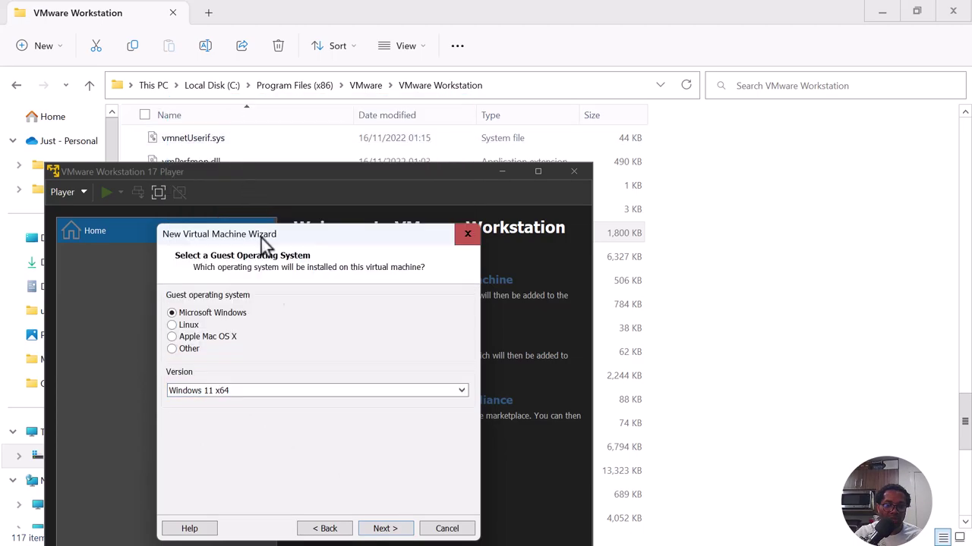
{"action": "left_click", "coordinate": [469, 232]}
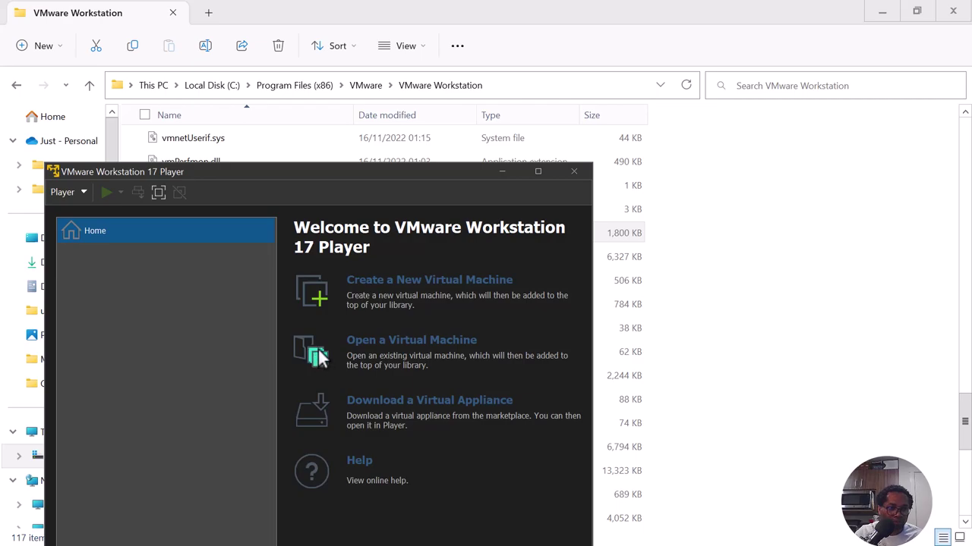
- Try to open macOS 12.vmx from the Virtual Machines folder in Documents and take ownership of it
{"action": "left_click", "coordinate": [422, 339]}
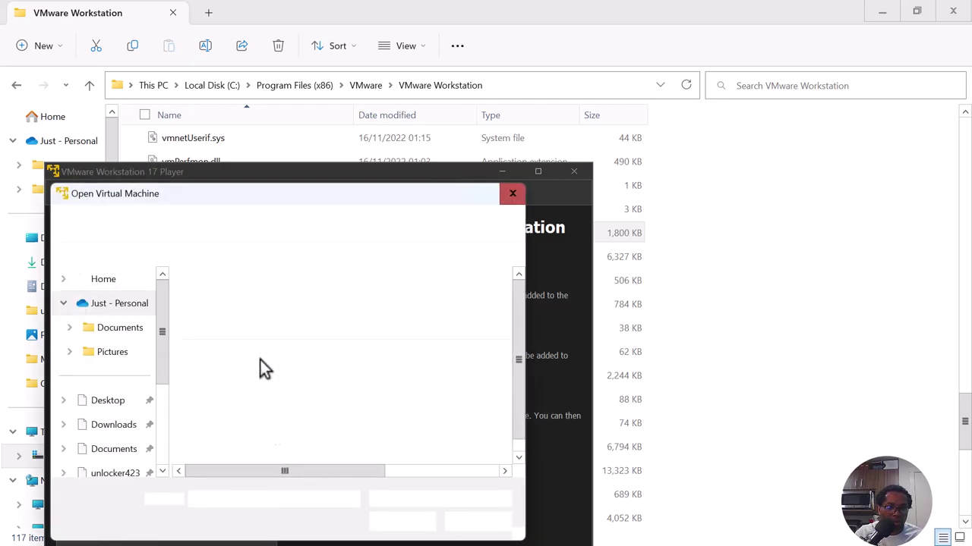
{"action": "scroll", "coordinate": [119, 406], "scroll_direction": "up", "scroll_amount": 3}
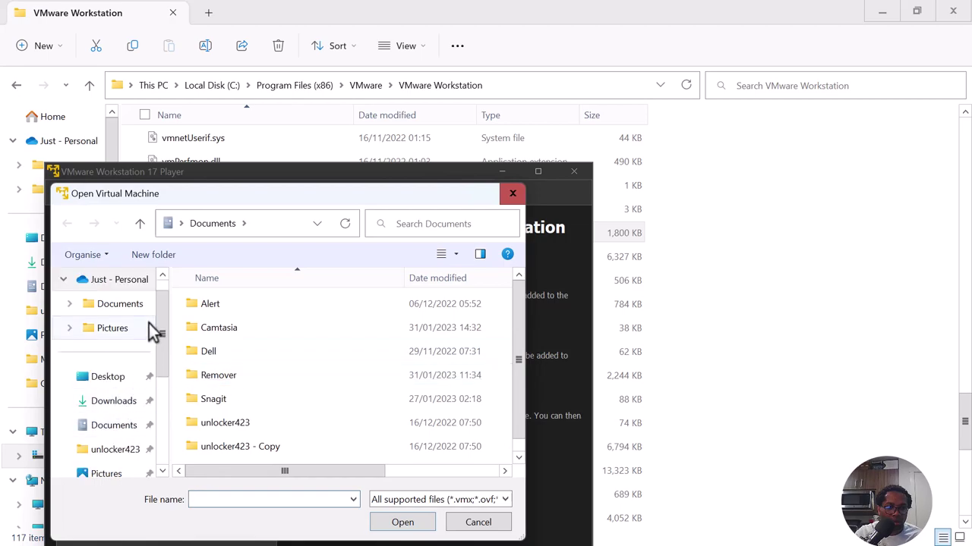
{"action": "left_click", "coordinate": [113, 421]}
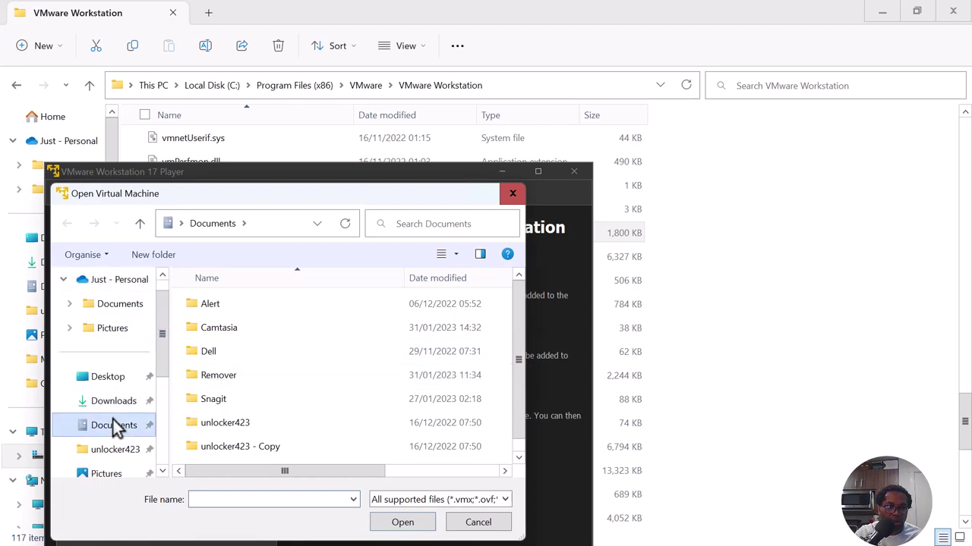
{"action": "scroll", "coordinate": [305, 425], "scroll_direction": "down", "scroll_amount": 1}
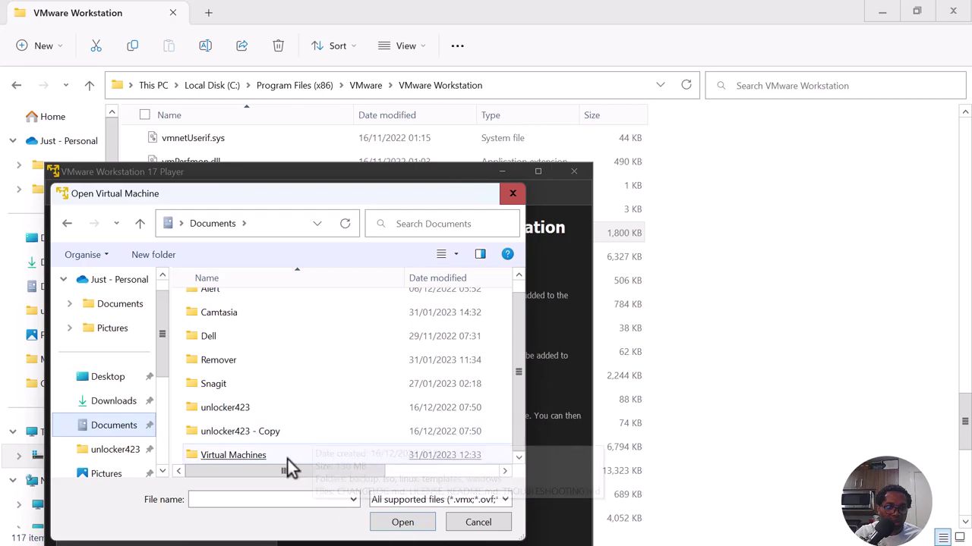
{"action": "double_click", "coordinate": [262, 456]}
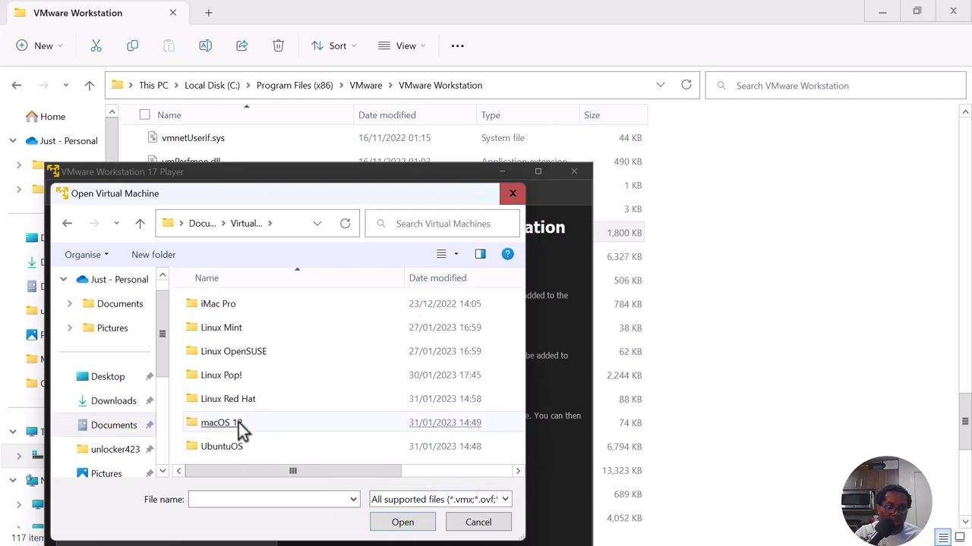
{"action": "double_click", "coordinate": [238, 422]}
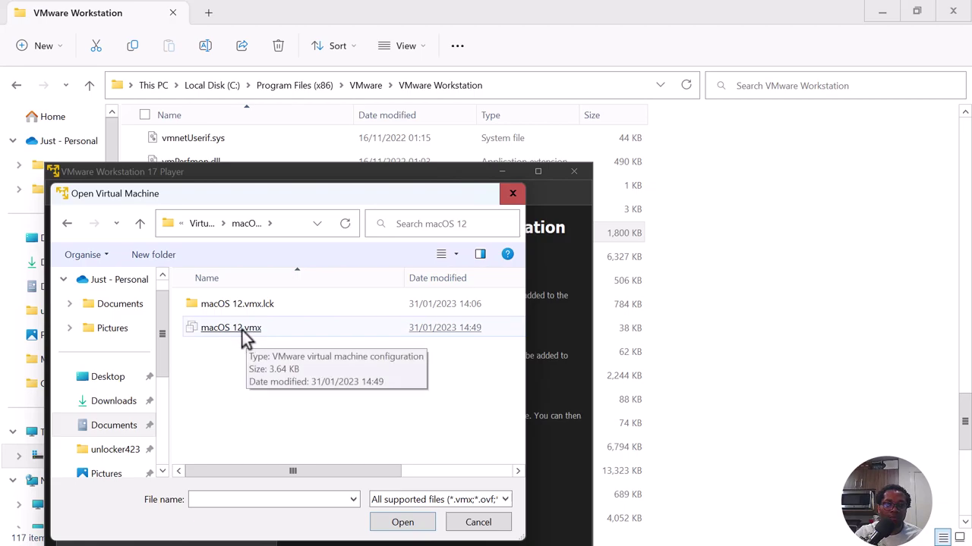
{"action": "double_click", "coordinate": [241, 327]}
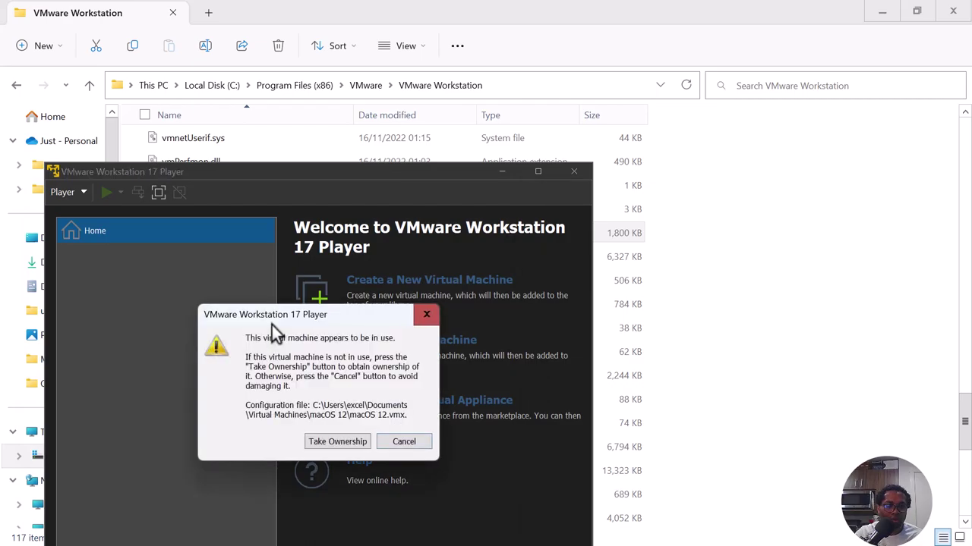
{"action": "left_click", "coordinate": [327, 442]}
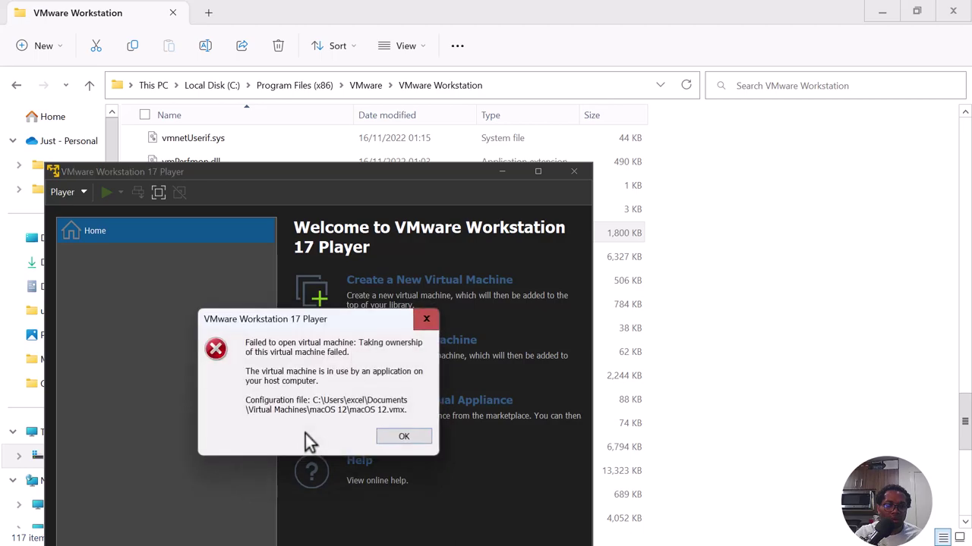
{"action": "left_click", "coordinate": [402, 438]}
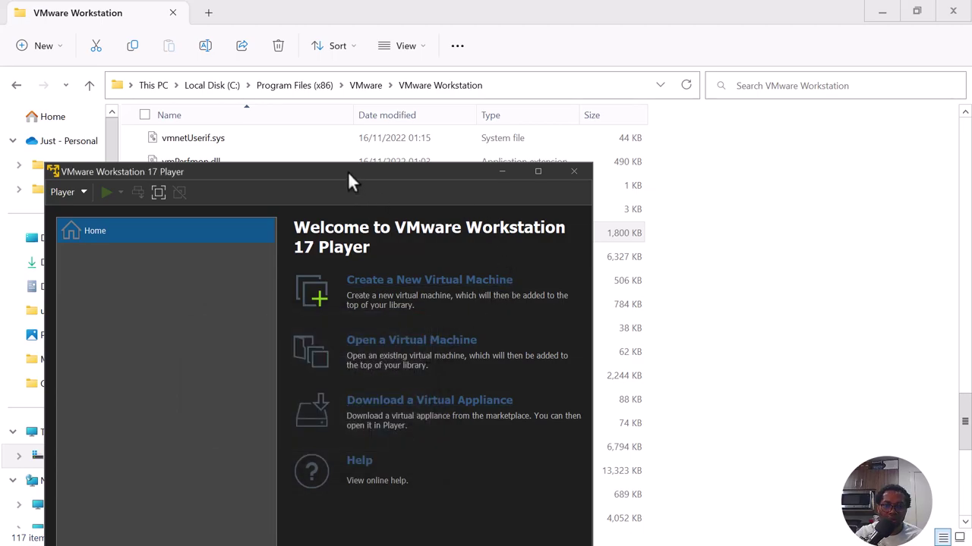
- Minimize the Workstation 17 Player window and close the VMware Workstation program folder
{"action": "left_click_drag", "start_coordinate": [347, 180], "coordinate": [360, 221]}
{"action": "left_click", "coordinate": [585, 210]}
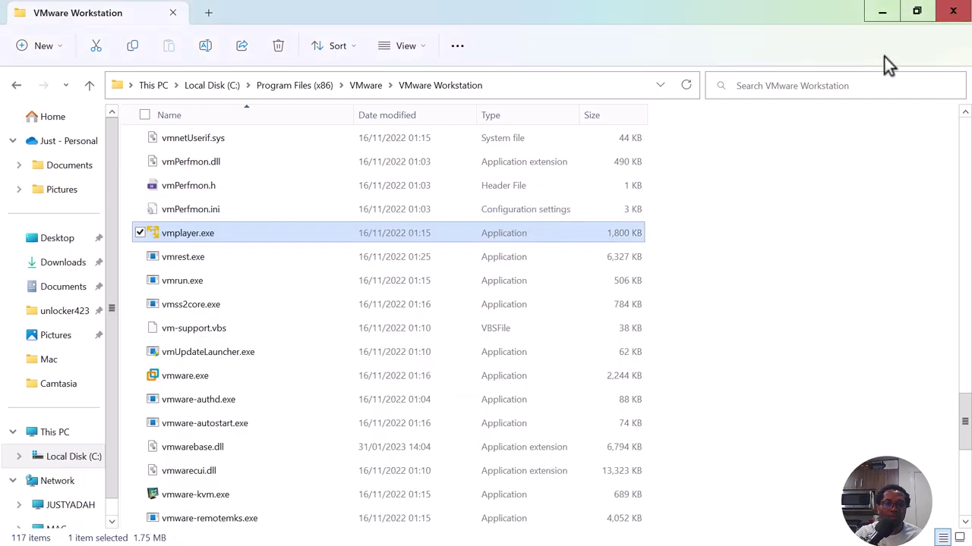
{"action": "left_click", "coordinate": [951, 14]}
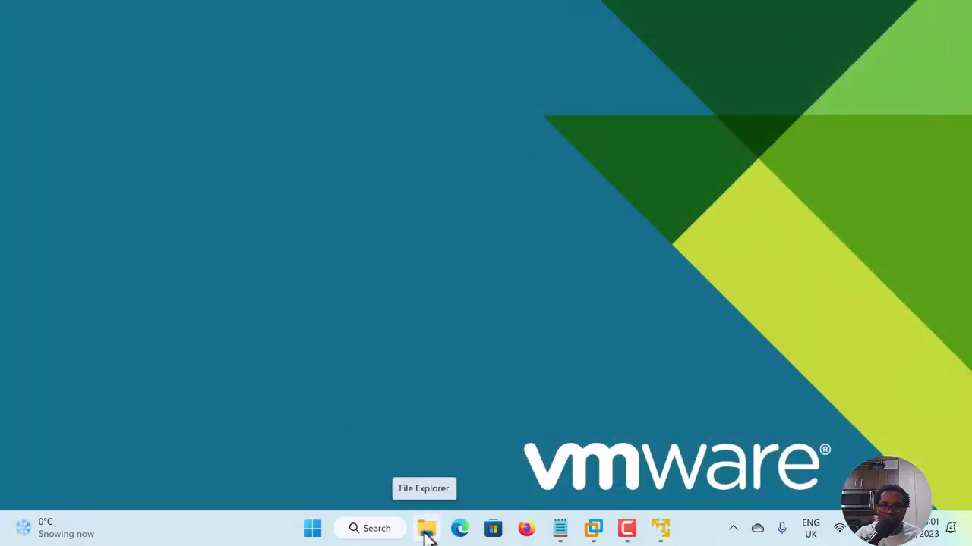
- Close the Home, macOS 12, Linux Red Hat and UbuntuOS views and quit VMware Workstation Pro
{"action": "mouse_move", "coordinate": [588, 529]}
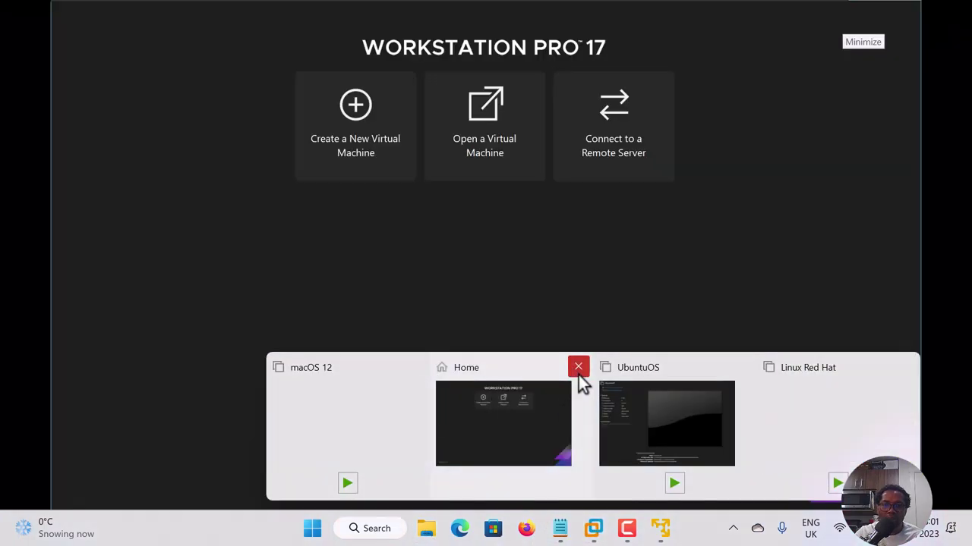
{"action": "left_click", "coordinate": [578, 369]}
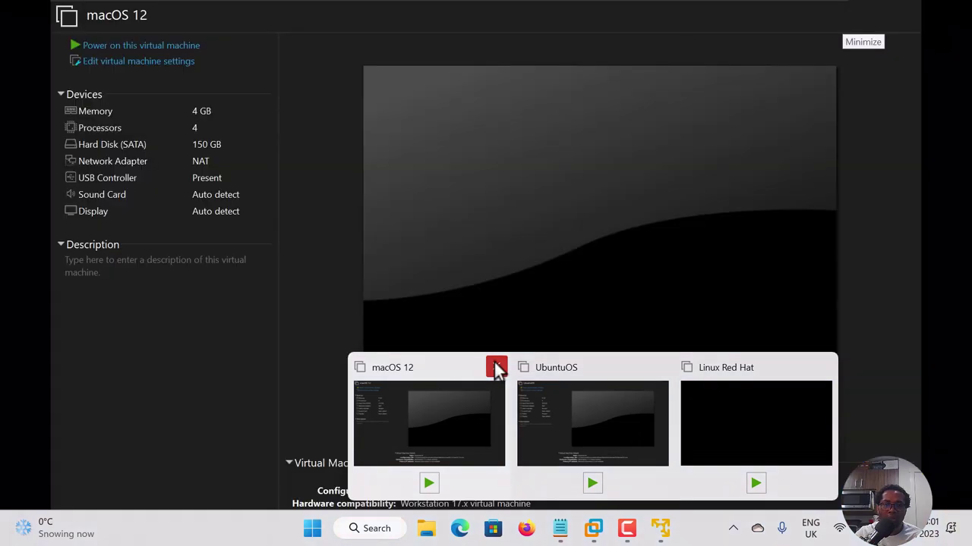
{"action": "left_click", "coordinate": [495, 367]}
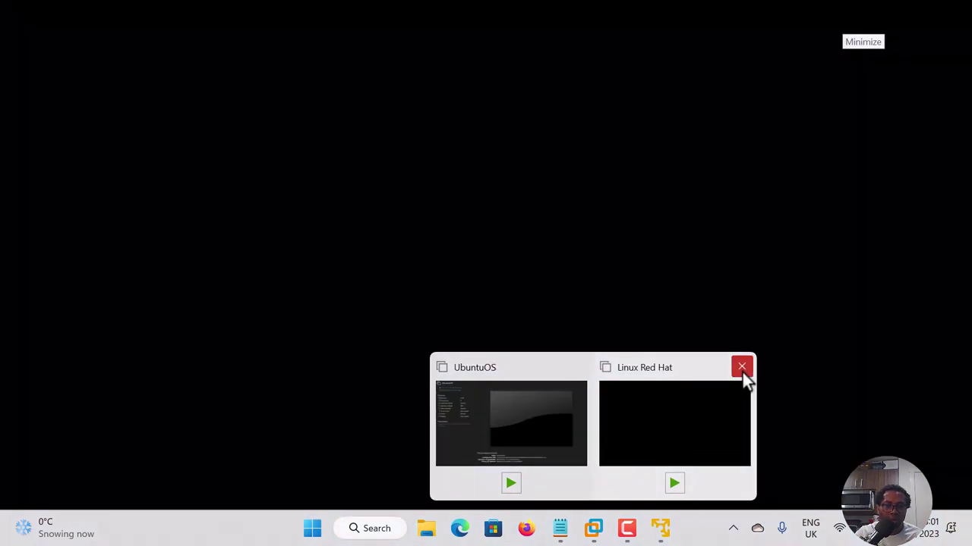
{"action": "left_click", "coordinate": [741, 368]}
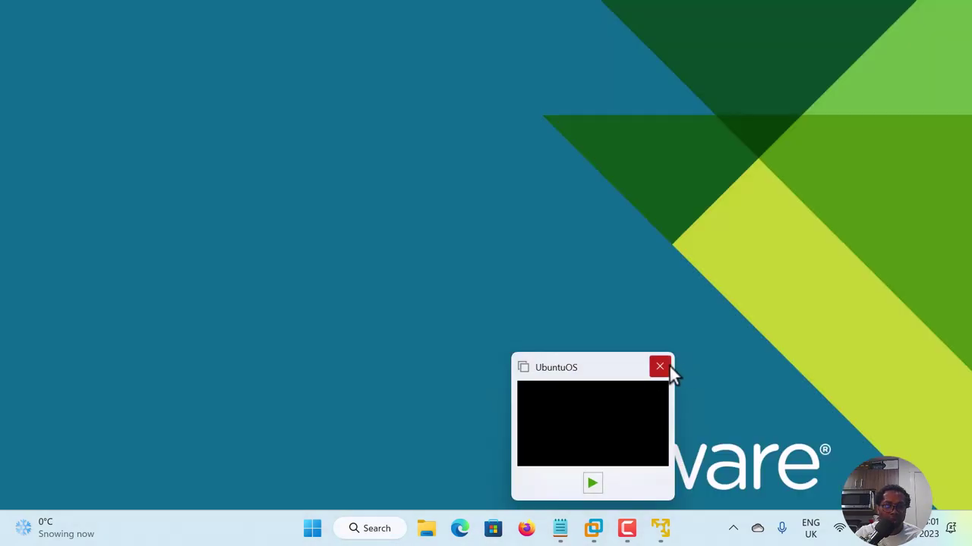
{"action": "left_click", "coordinate": [659, 367]}
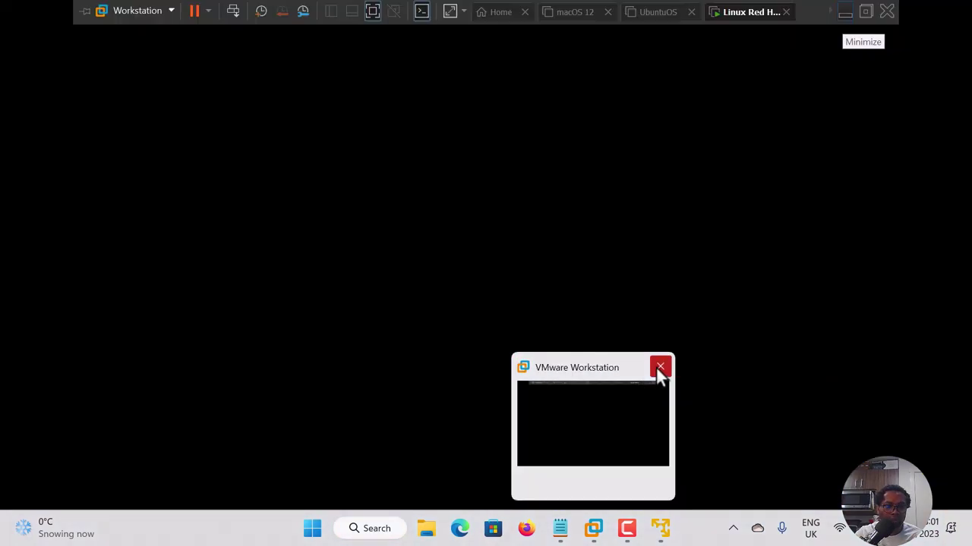
{"action": "left_click", "coordinate": [660, 369]}
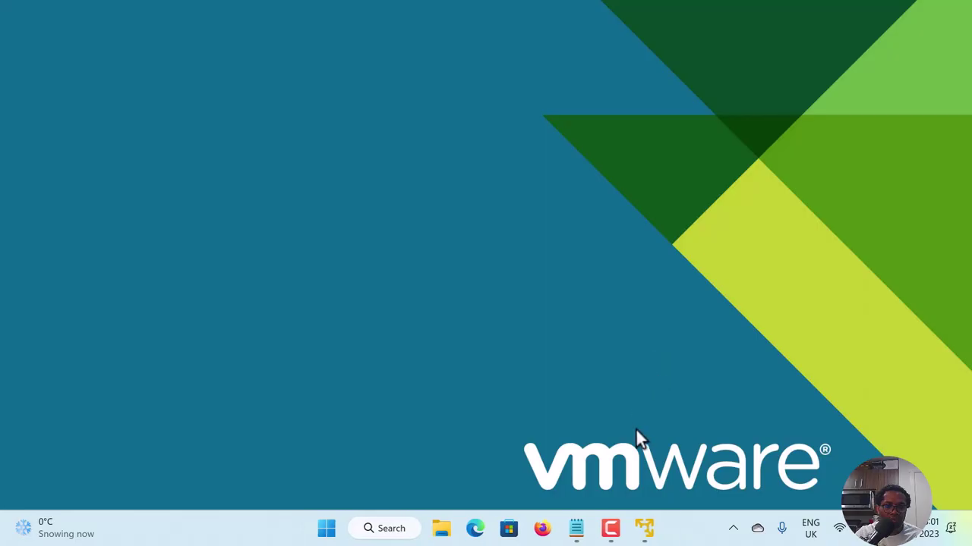
- Switch back to Workstation 17 Player, open macOS 12.vmx, and move the window higher on the desktop
{"action": "left_click", "coordinate": [644, 527]}
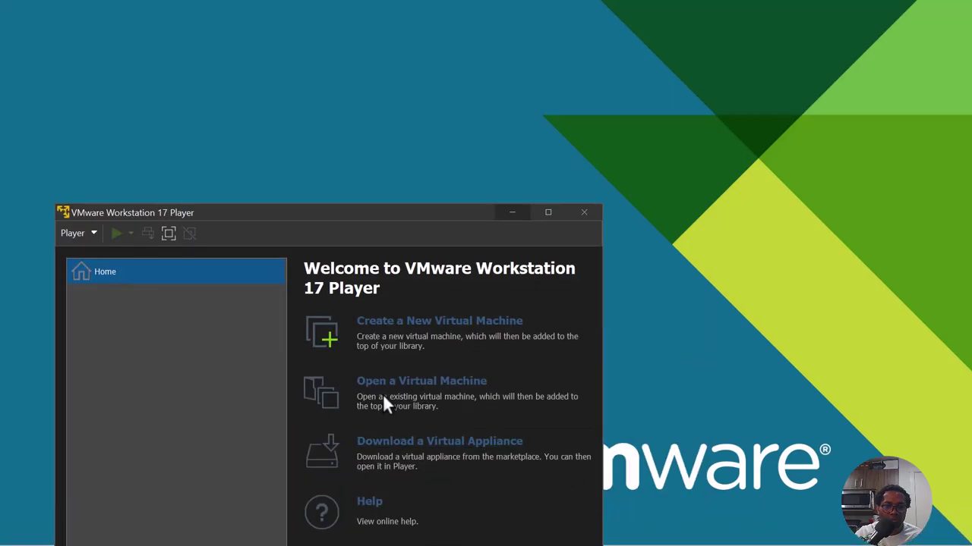
{"action": "left_click", "coordinate": [374, 379]}
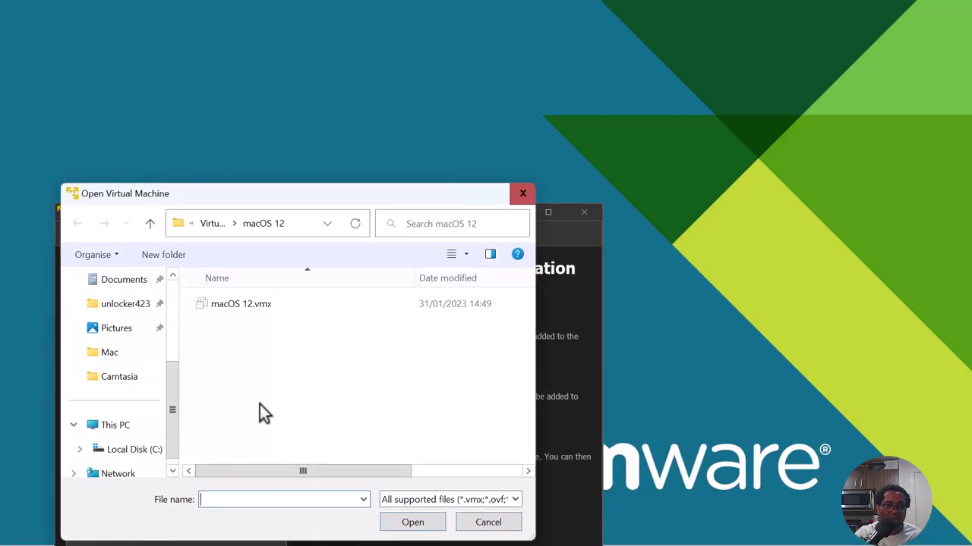
{"action": "double_click", "coordinate": [235, 305]}
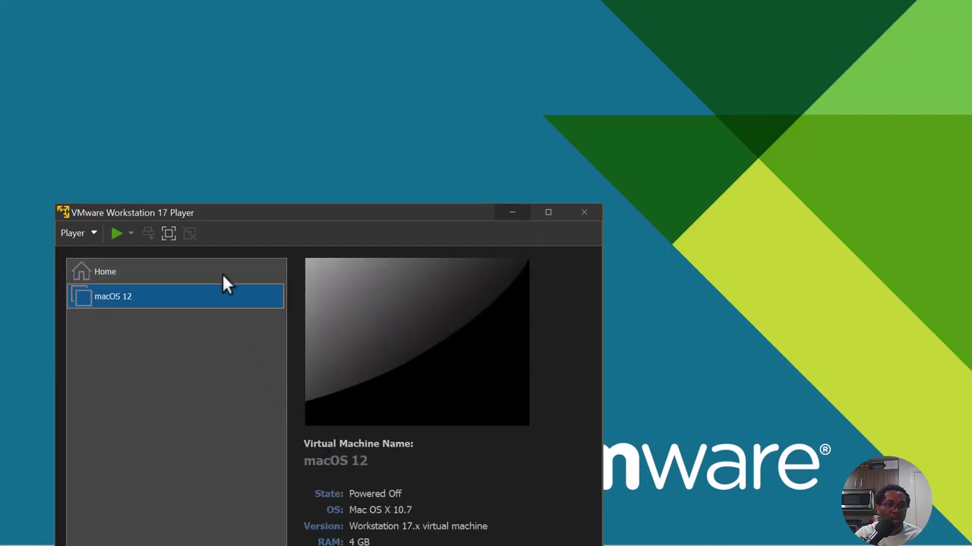
{"action": "left_click_drag", "start_coordinate": [321, 214], "coordinate": [308, 75]}
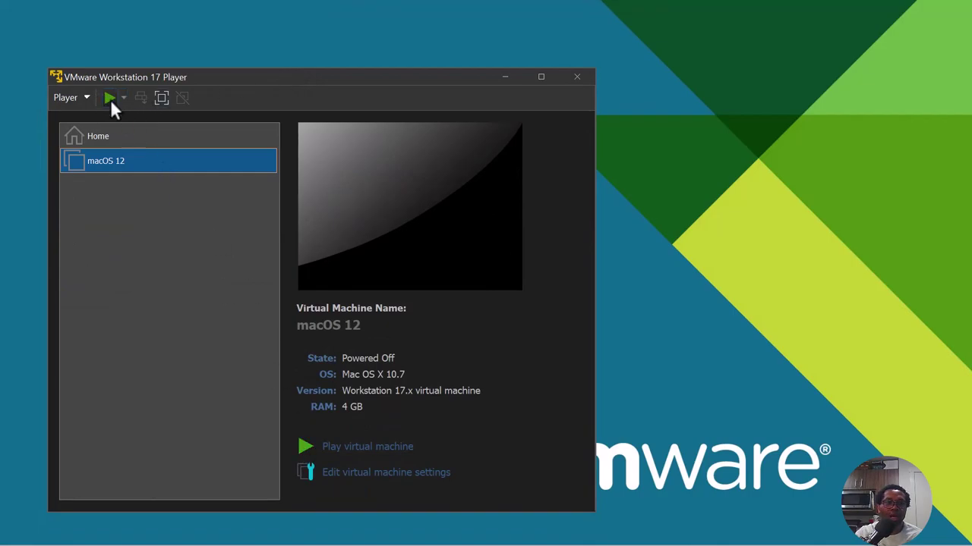
- Power on the macOS 12 virtual machine, unpin its full-screen toolbar, and direct input to the guest
{"action": "left_click", "coordinate": [307, 442]}
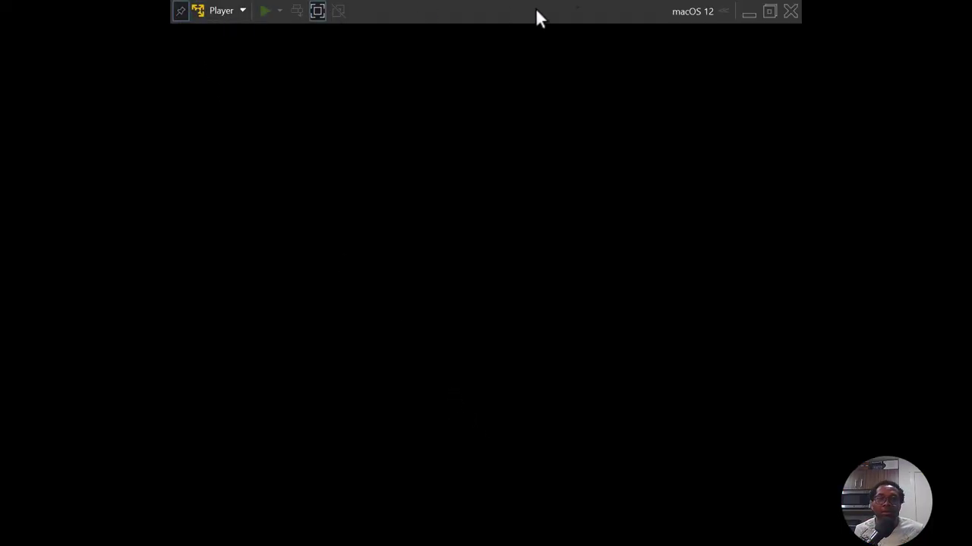
{"action": "left_click", "coordinate": [180, 10]}
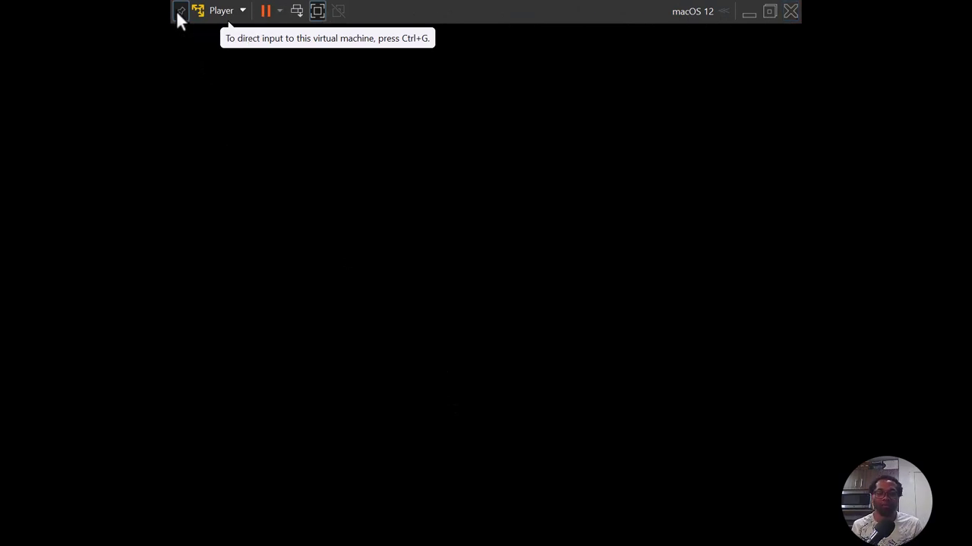
{"action": "left_click", "coordinate": [362, 304]}
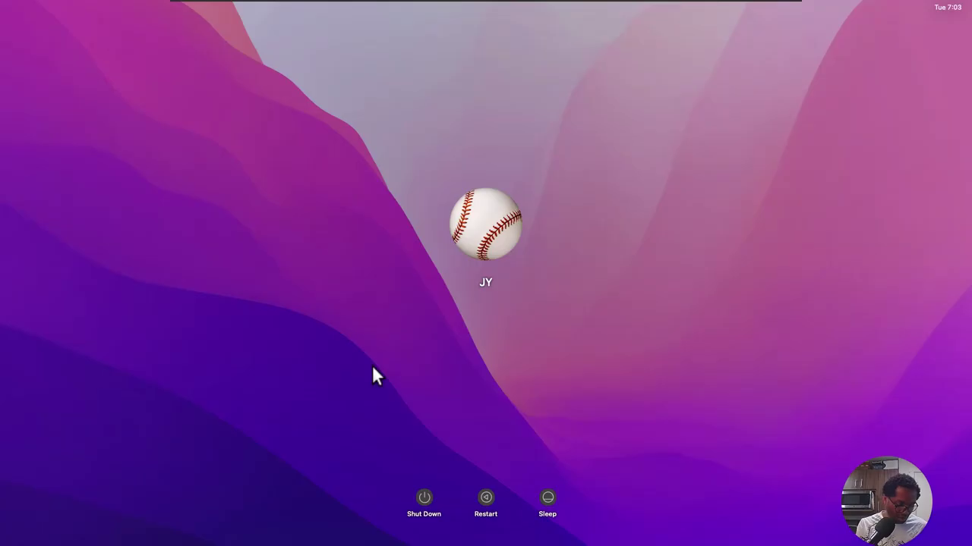
- Log in to the macOS guest by entering the account password
{"action": "left_click", "coordinate": [501, 302]}
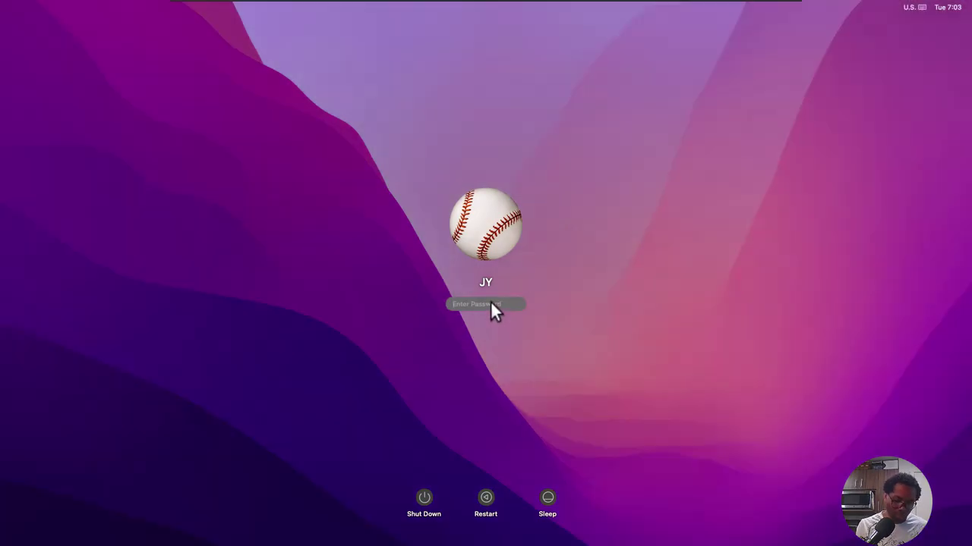
{"action": "type", "text": "••"}
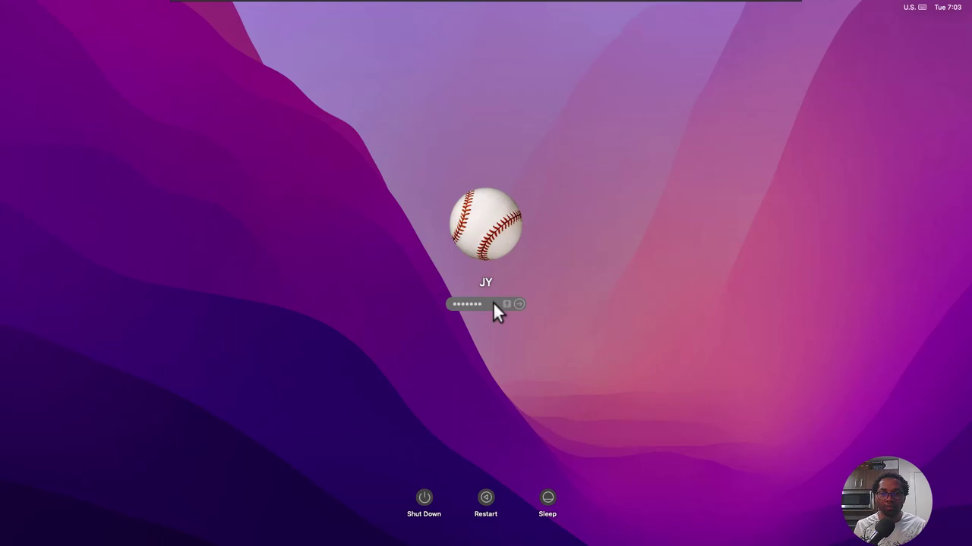
{"action": "key", "text": "Return"}
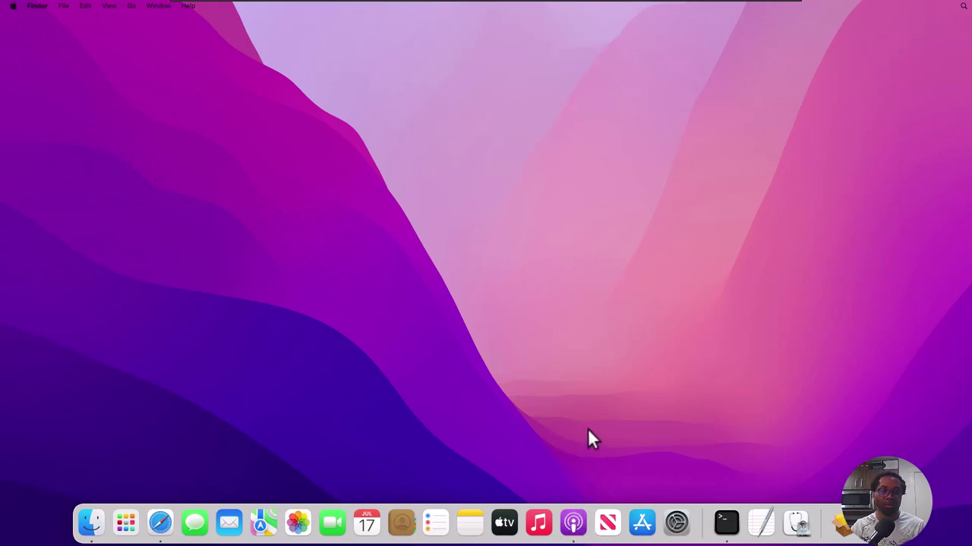
- Launch Podcasts and Safari in the macOS guest
{"action": "left_click", "coordinate": [573, 524]}
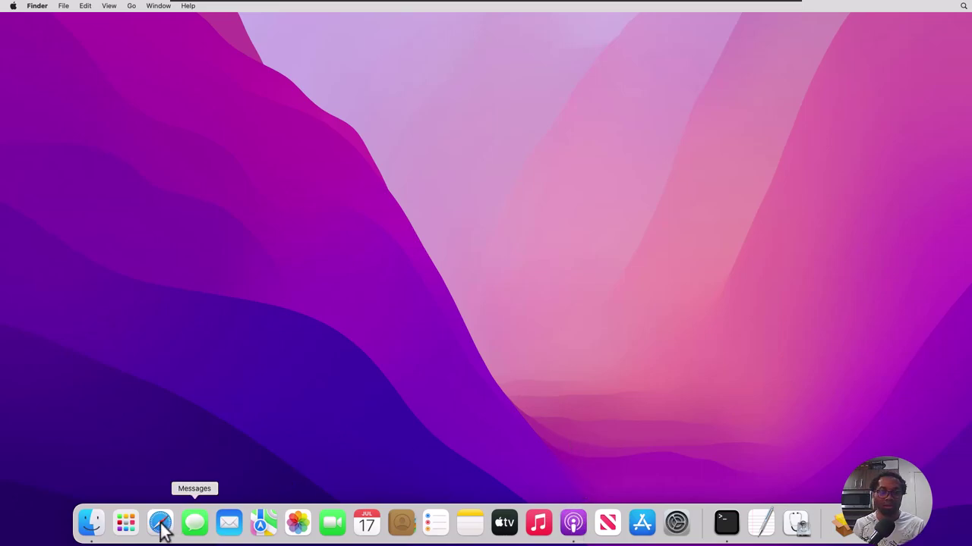
{"action": "left_click", "coordinate": [160, 524]}
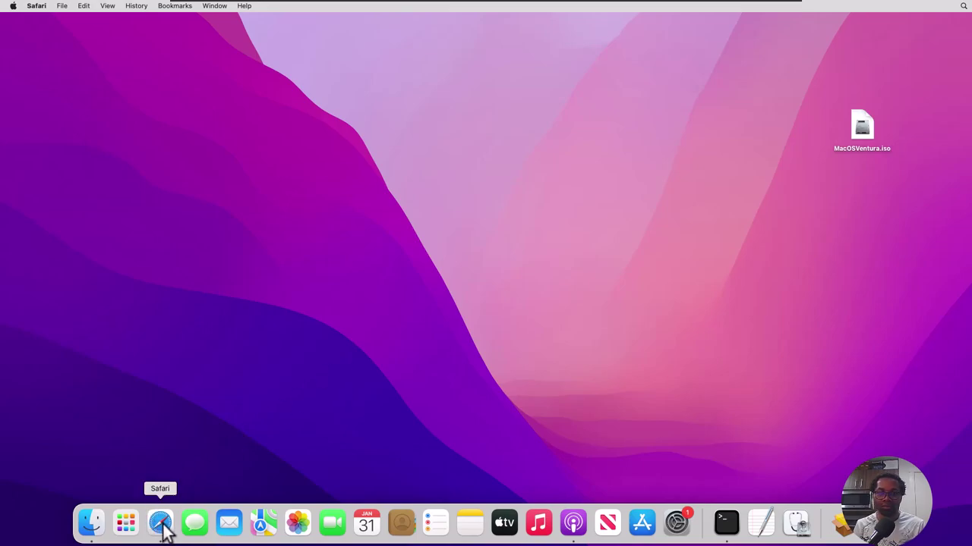
{"action": "left_click", "coordinate": [573, 524]}
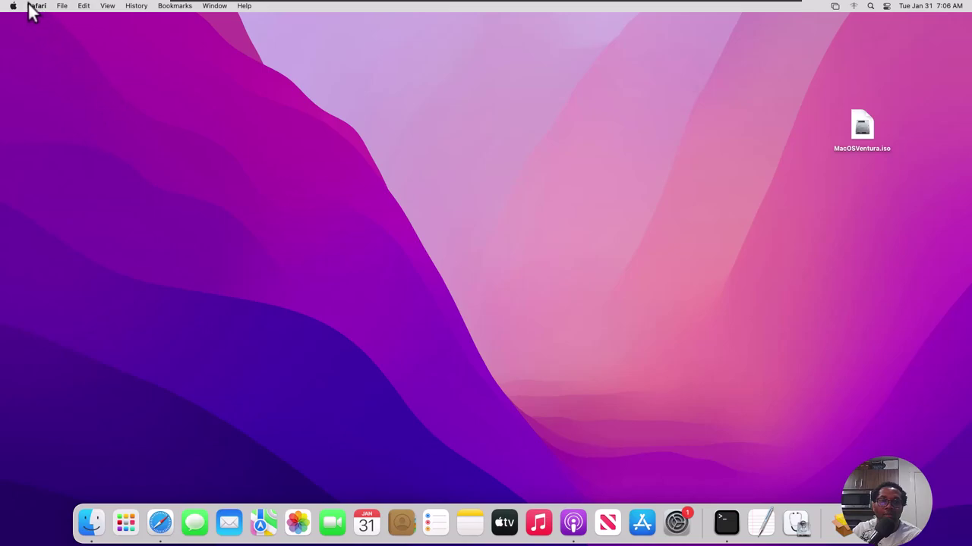
{"action": "key", "text": "super+Tab"}
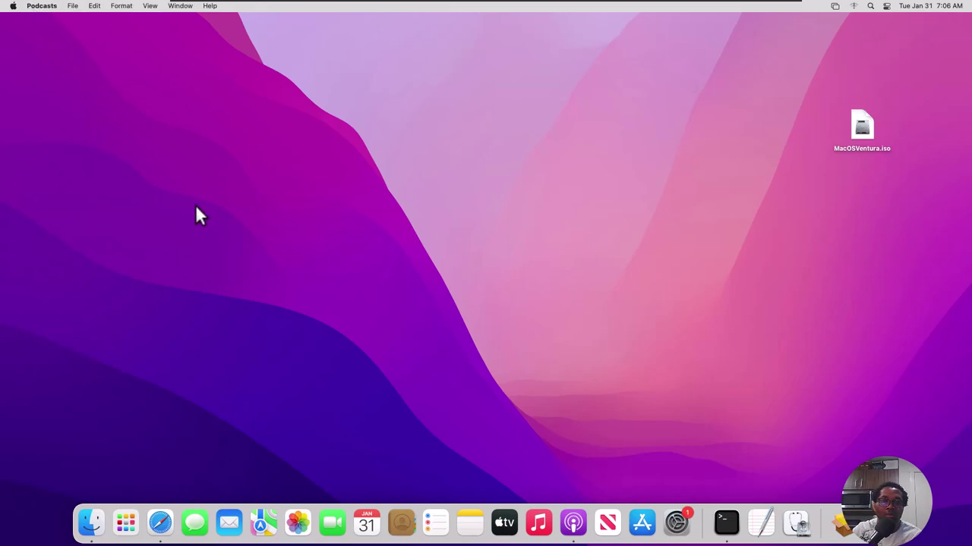
{"action": "left_click", "coordinate": [575, 524]}
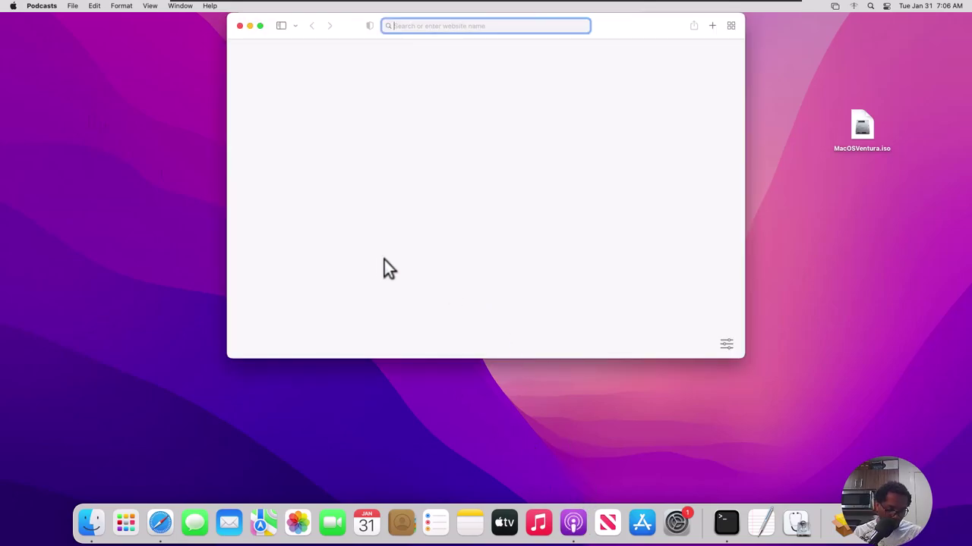
- Load the YouTube website in Safari
{"action": "left_click", "coordinate": [452, 23]}
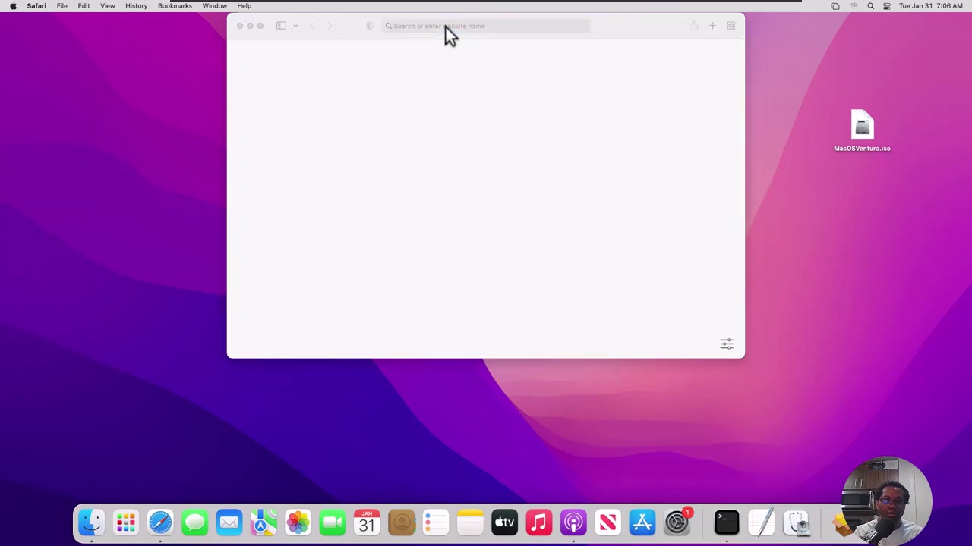
{"action": "left_click", "coordinate": [446, 26]}
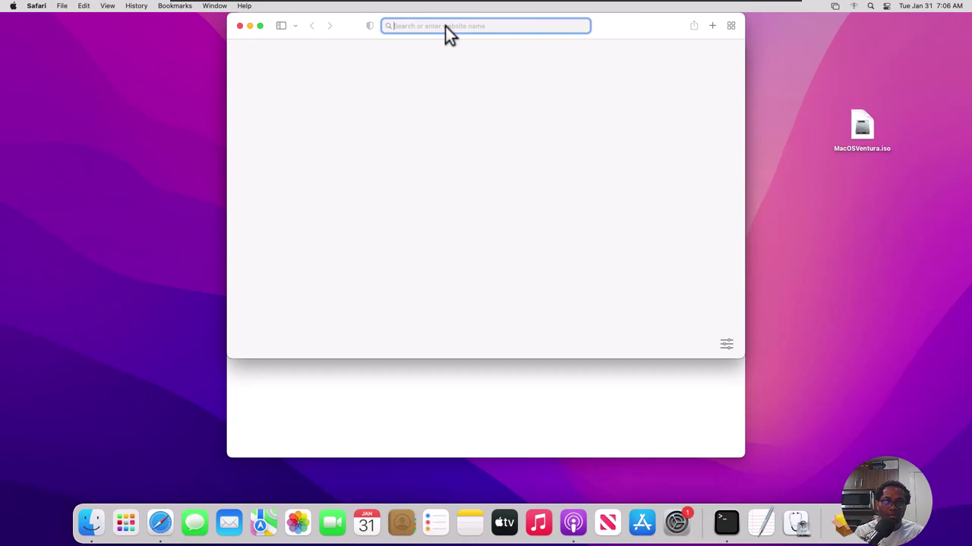
{"action": "type", "text": "yout"}
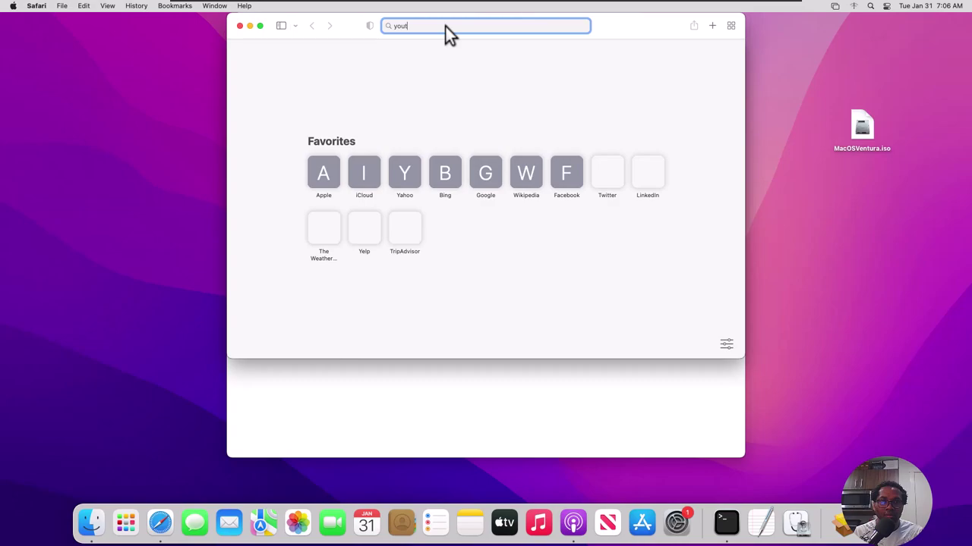
{"action": "type", "text": "ube"}
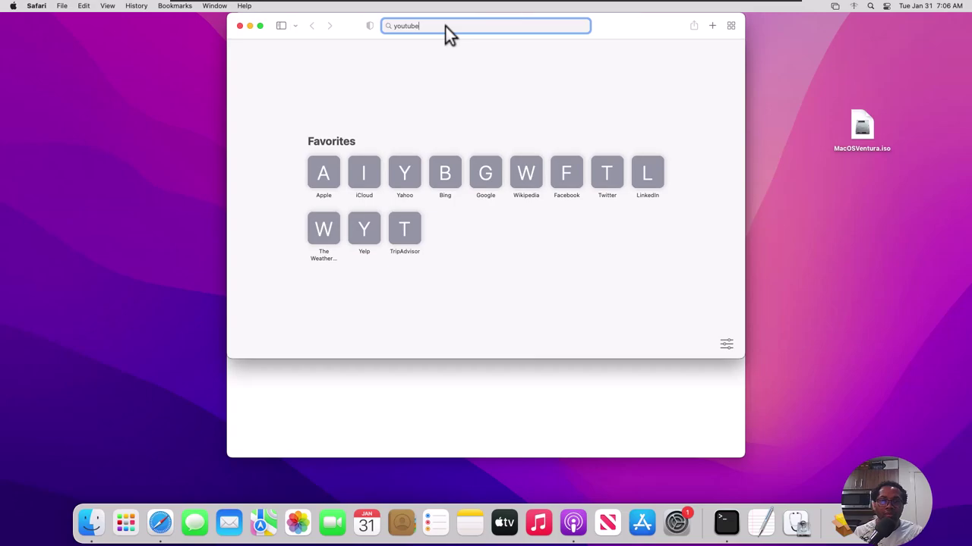
{"action": "key", "text": "Return"}
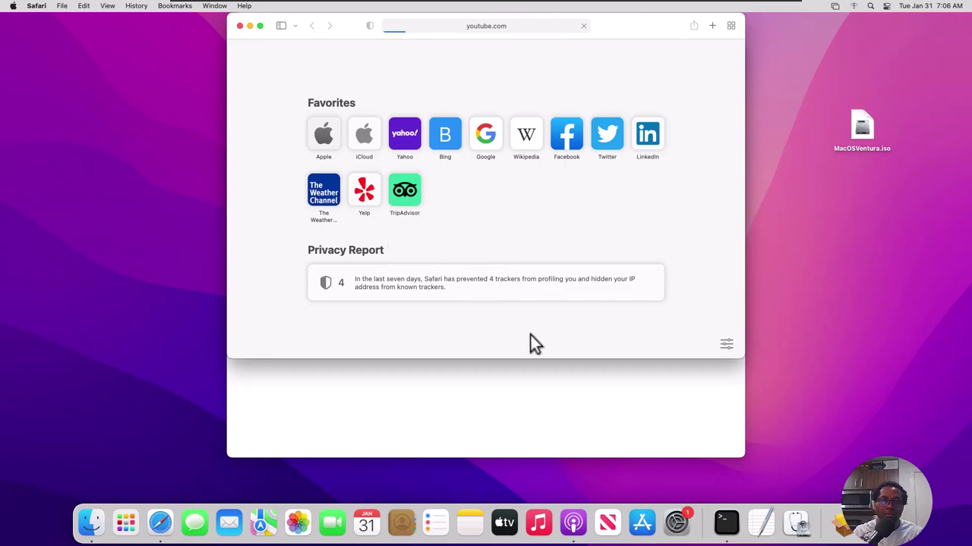
- Alternate between Podcasts and Safari to check how the podcast library and YouTube home page load
{"action": "left_click", "coordinate": [573, 522]}
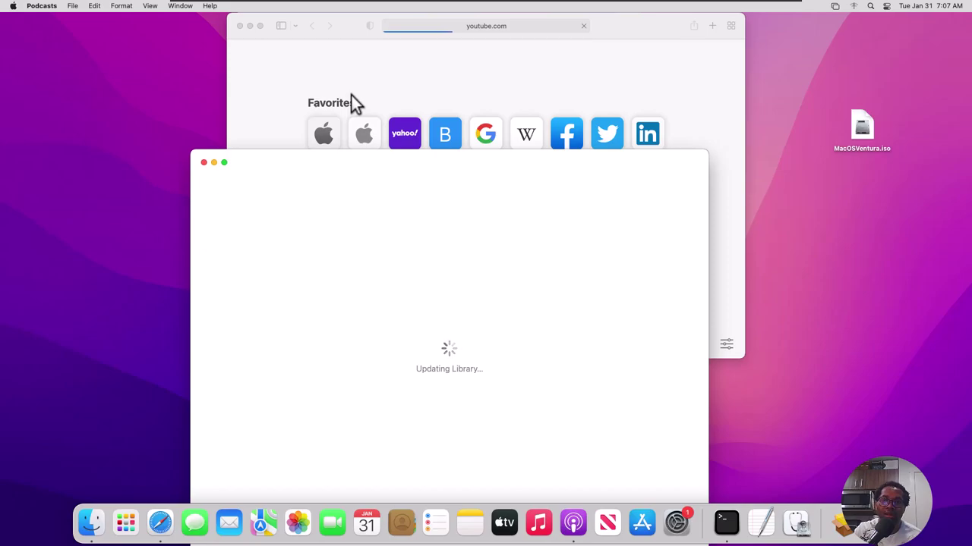
{"action": "left_click", "coordinate": [381, 66]}
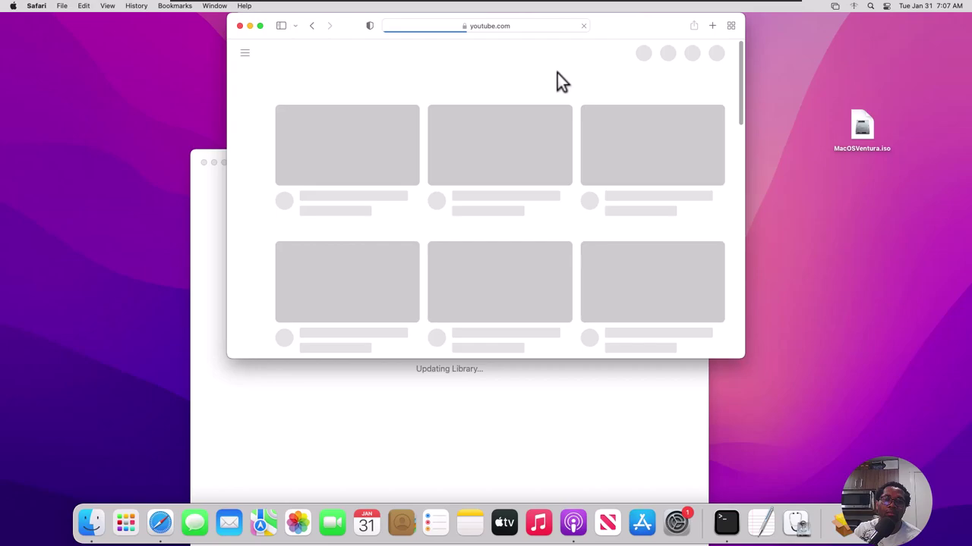
{"action": "left_click", "coordinate": [308, 413]}
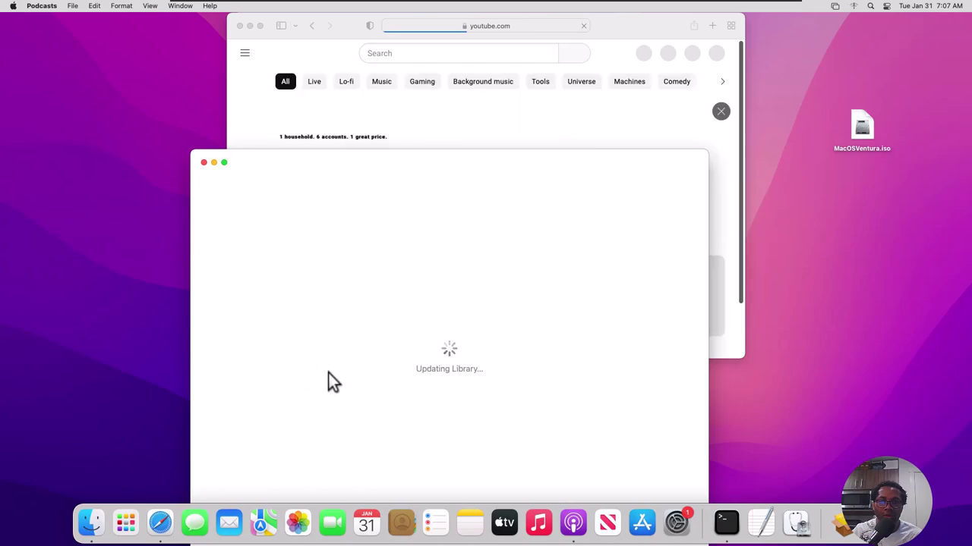
{"action": "left_click", "coordinate": [372, 119]}
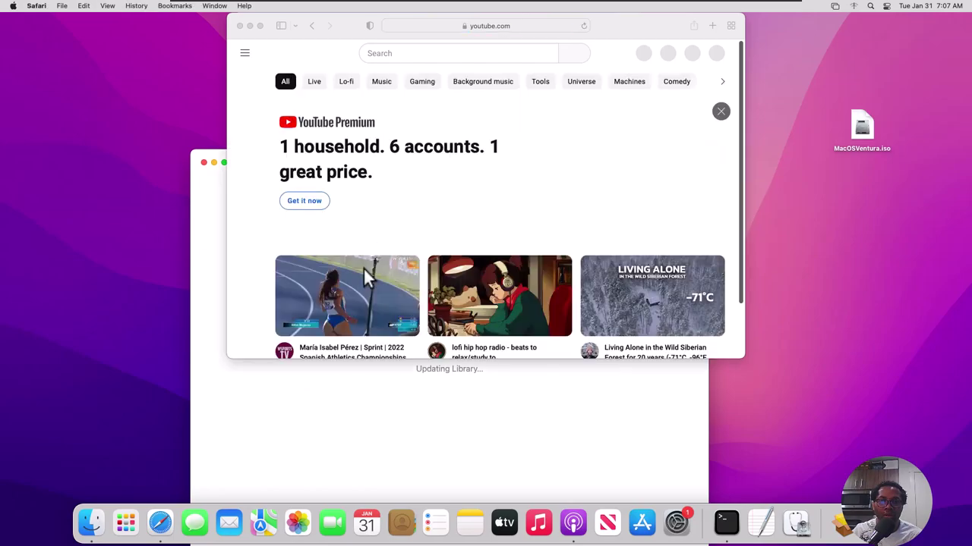
{"action": "scroll", "coordinate": [455, 273], "scroll_direction": "down", "scroll_amount": 1}
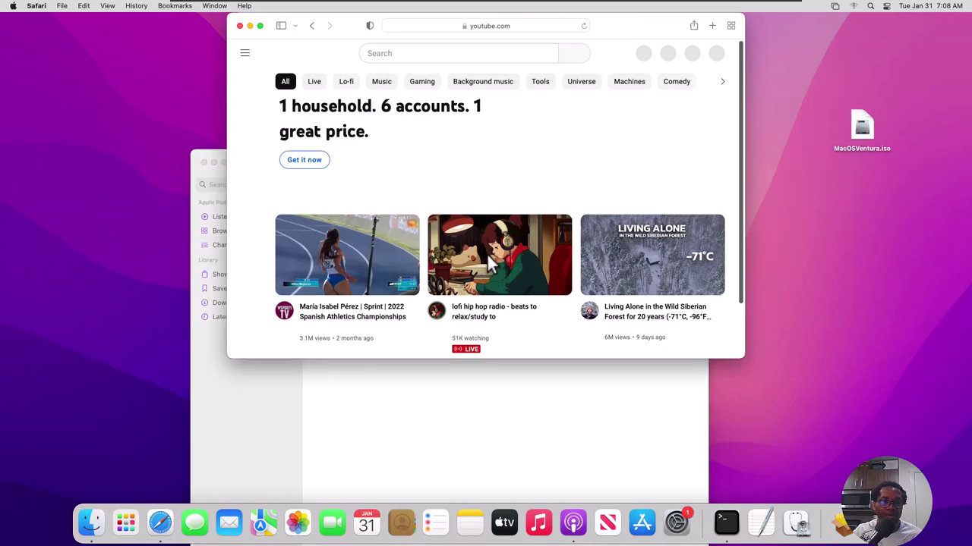
{"action": "left_click", "coordinate": [368, 395]}
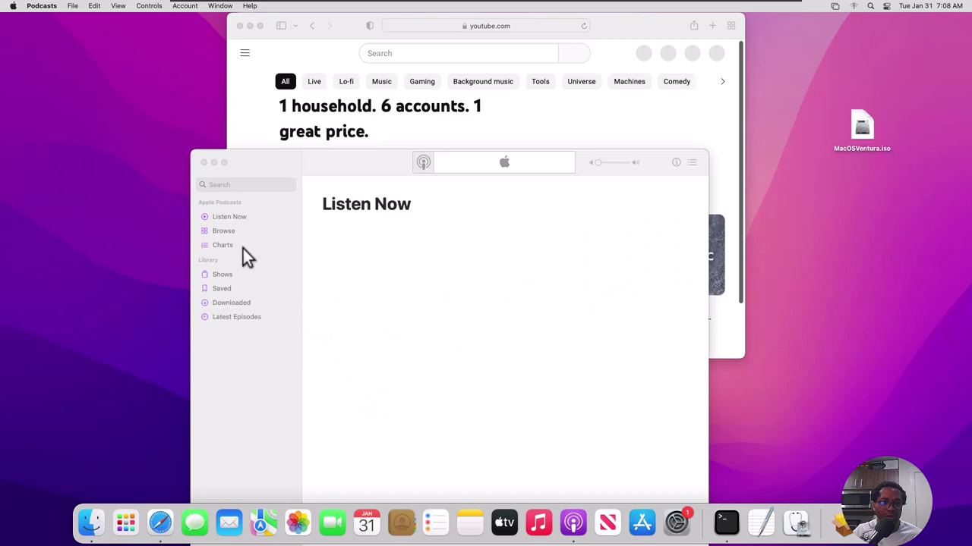